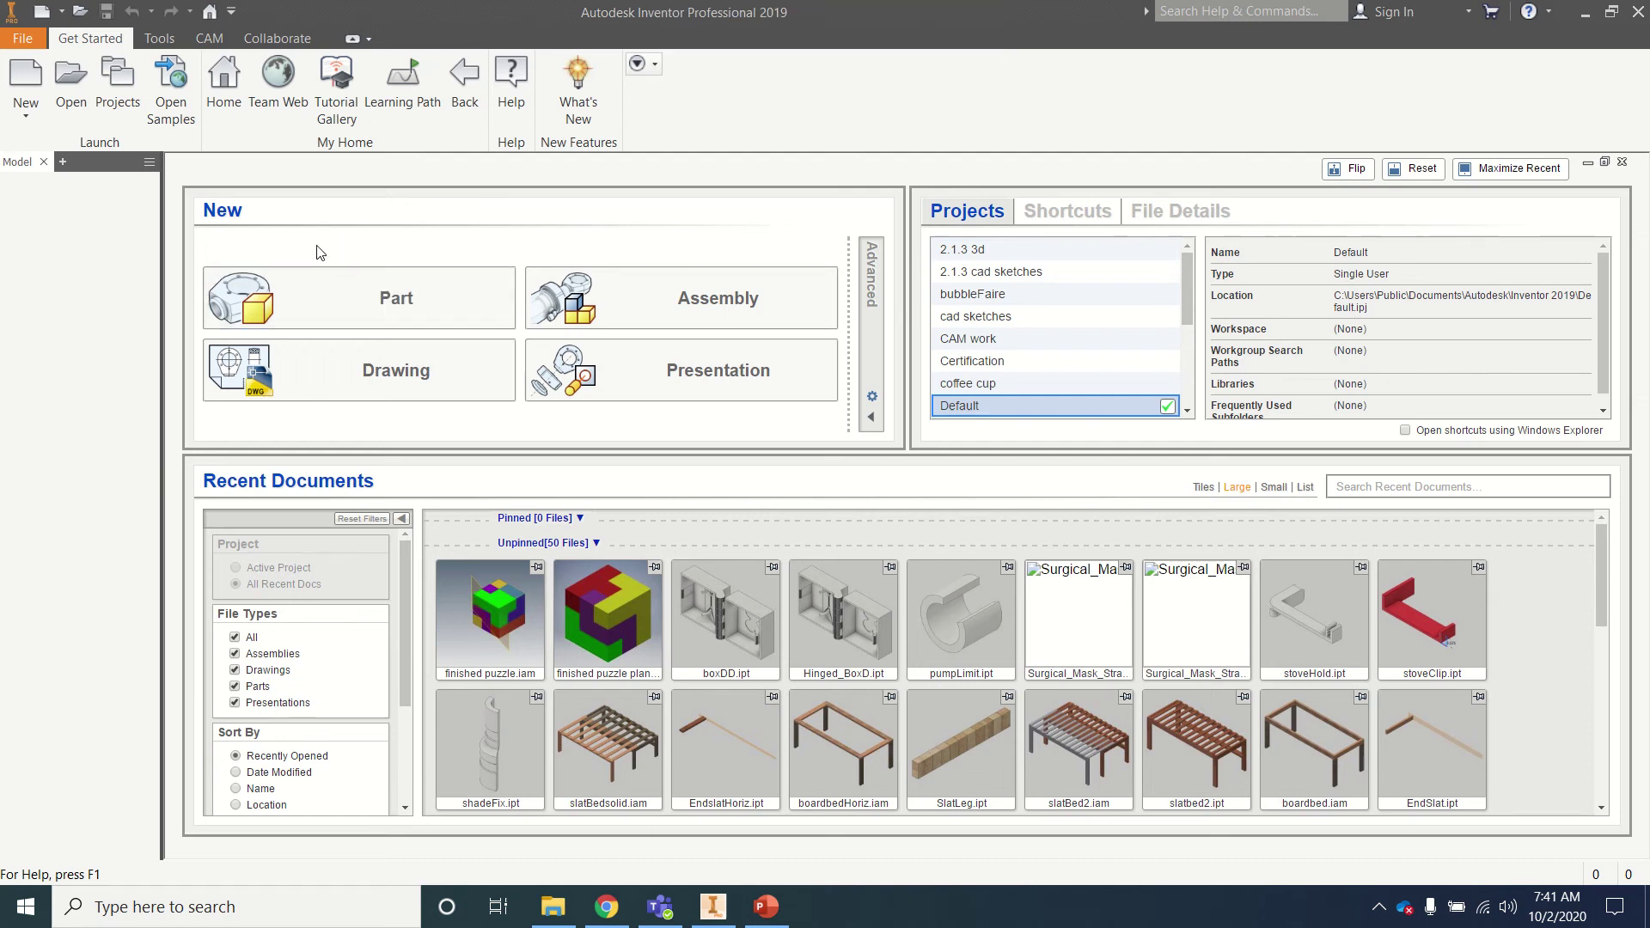
# - Create a new blank part file, Part2, from the Part tile on the Get Started page
pyautogui.click(24, 40)
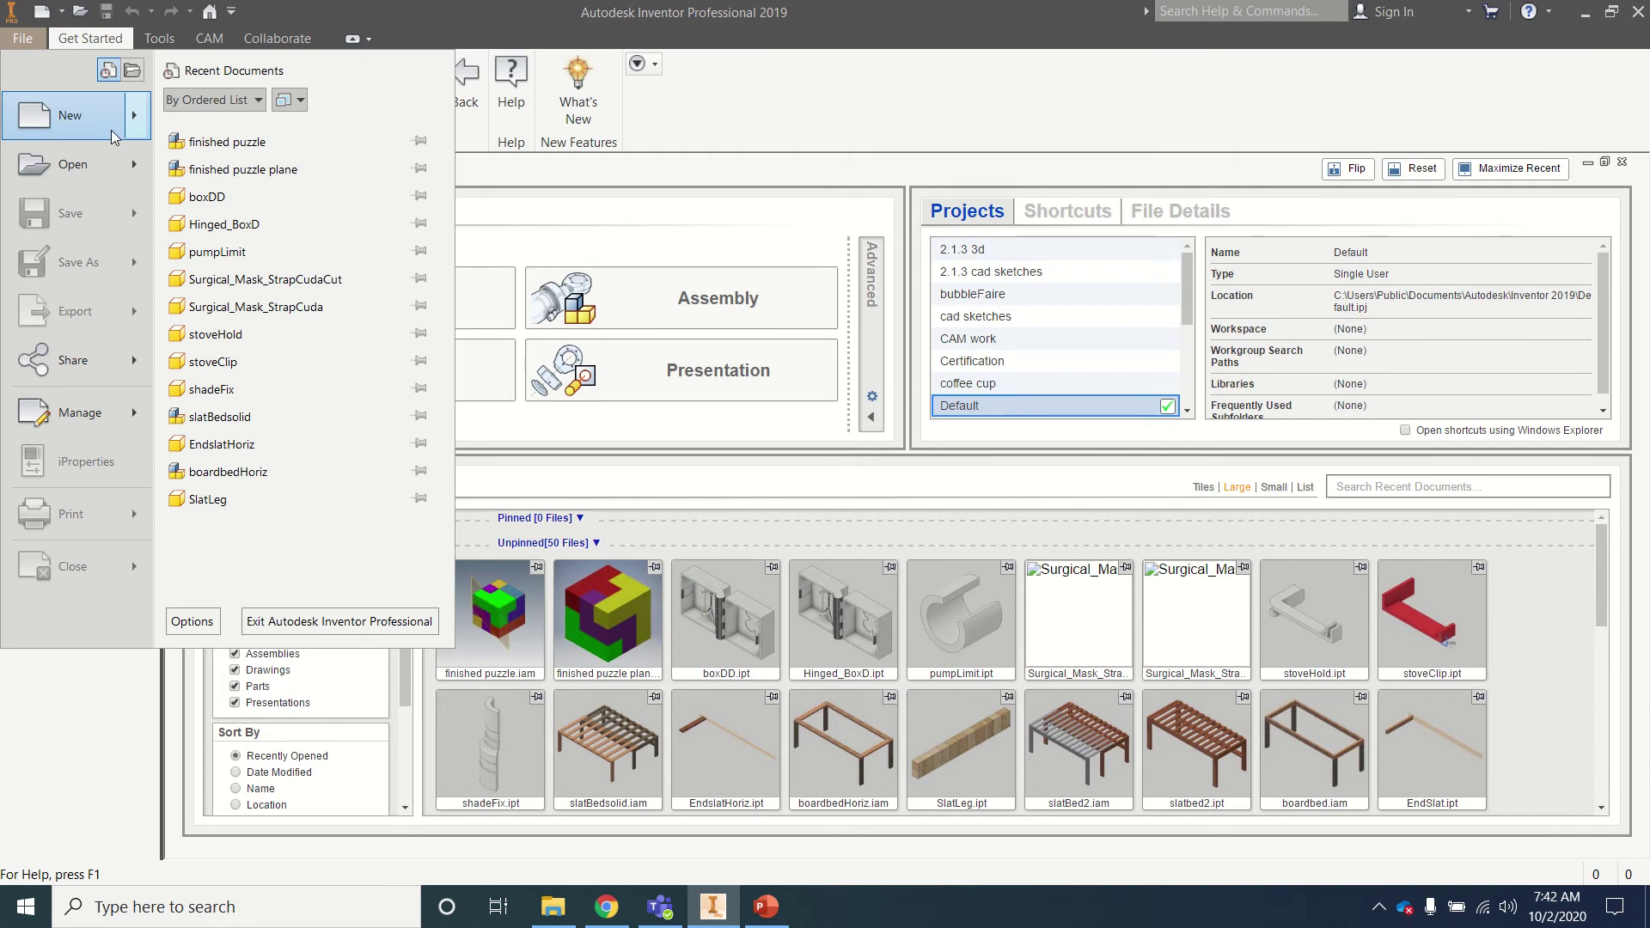
pyautogui.click(603, 214)
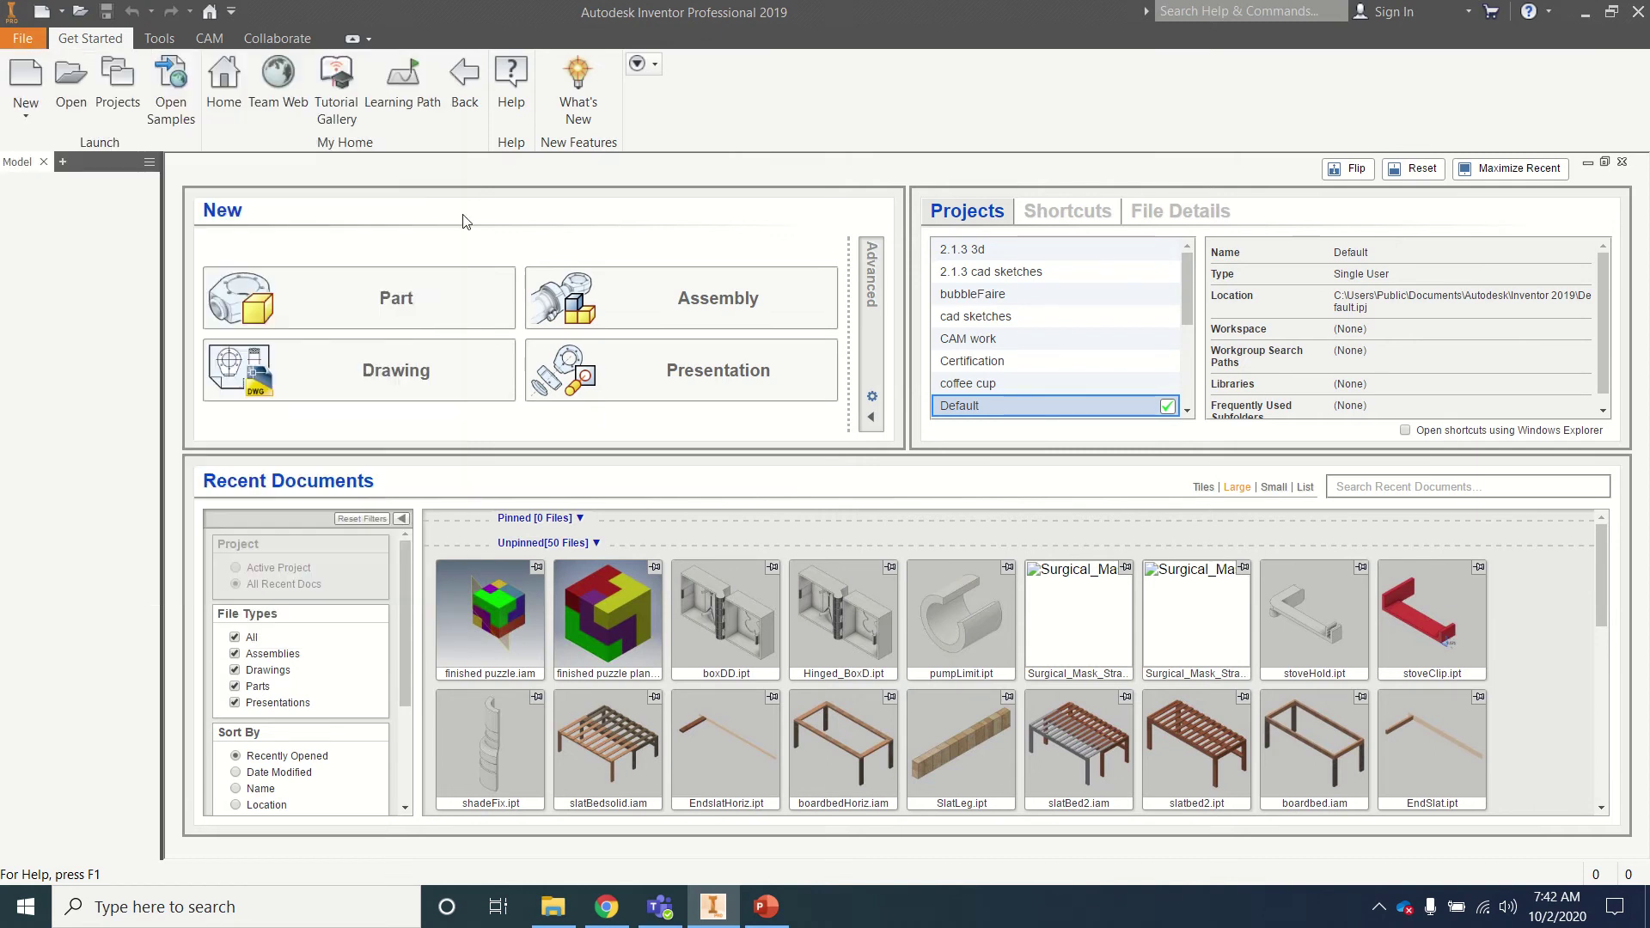
pyautogui.click(372, 303)
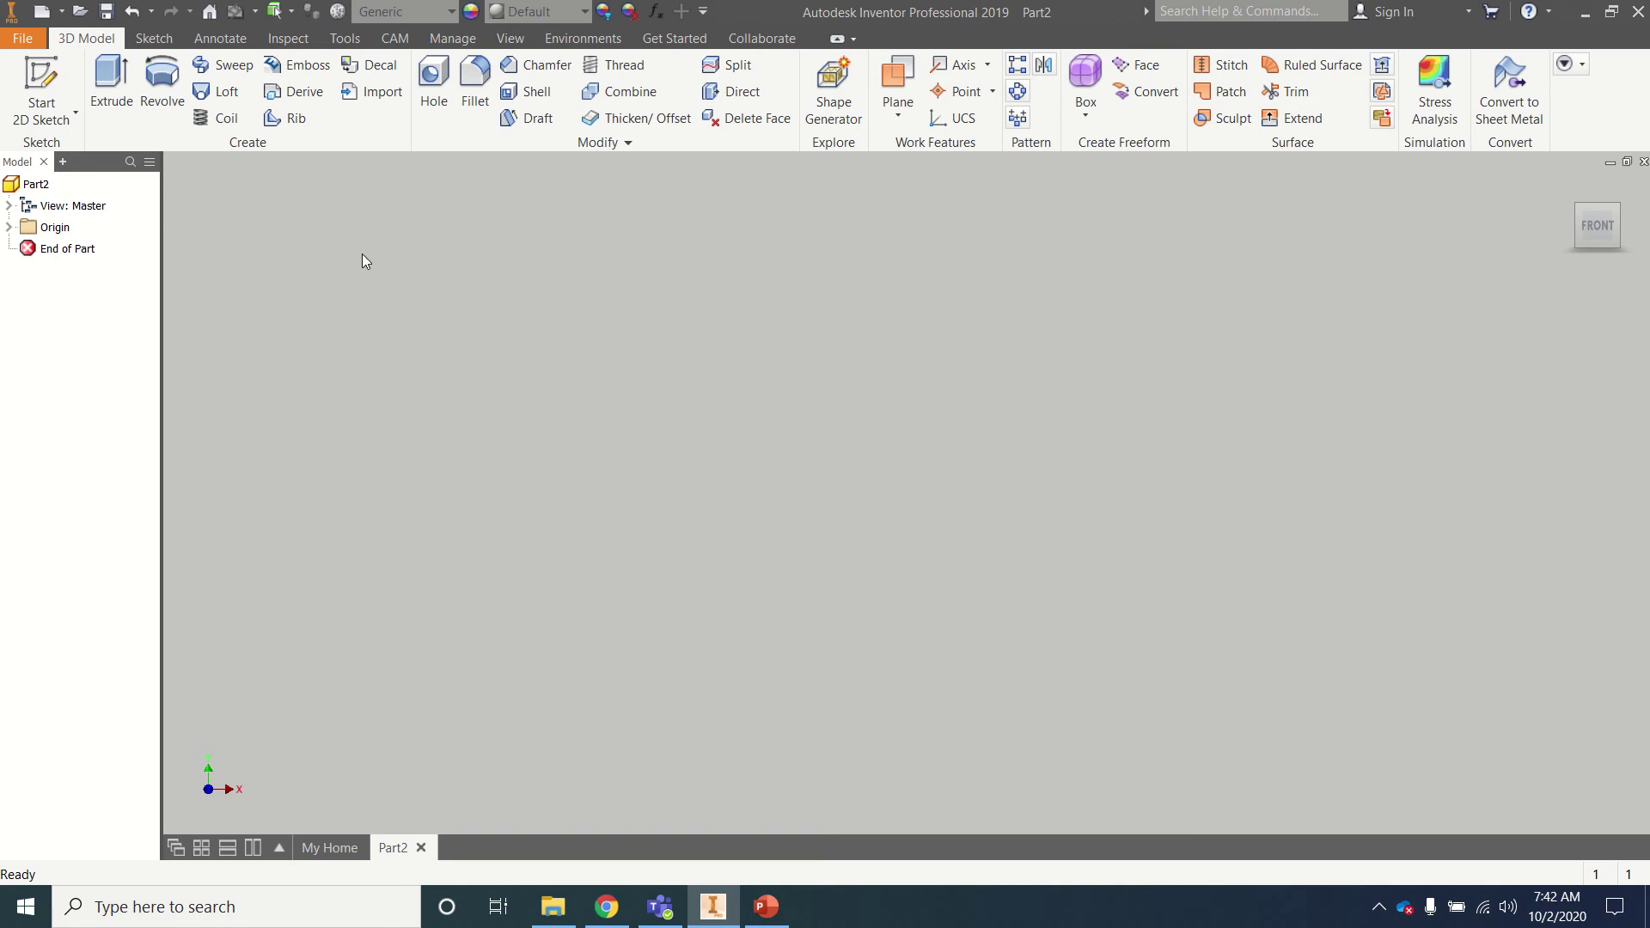
# - On the XY plane, sketch a 0.750 × 0.750 in square from the origin, viewed from the front
pyautogui.click(38, 74)
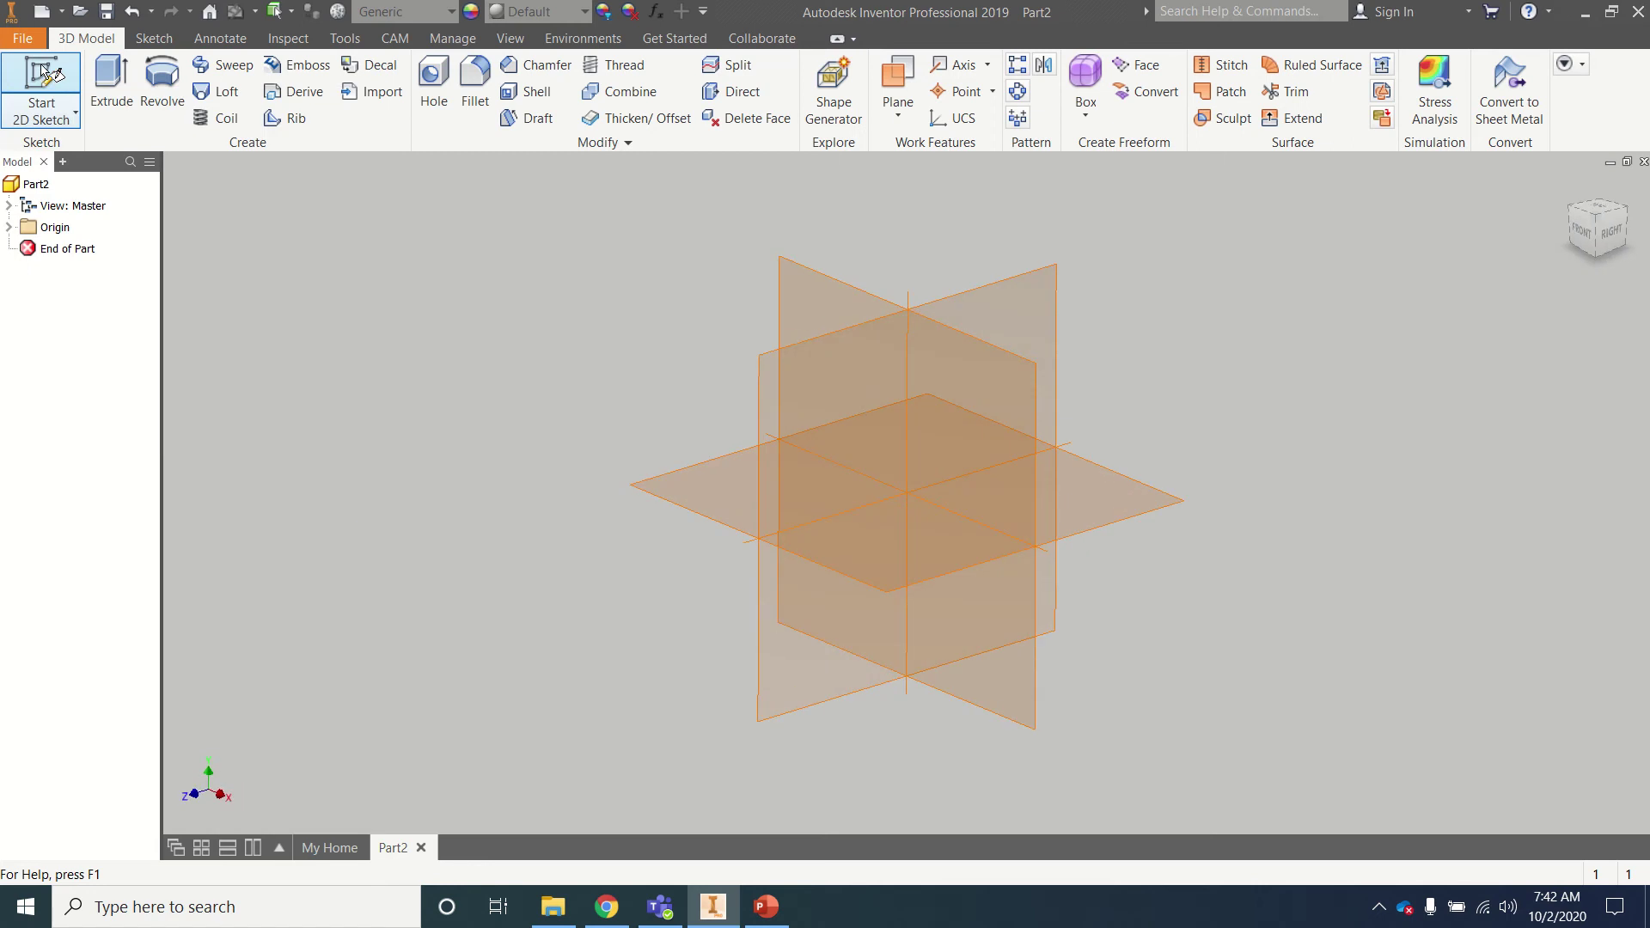
pyautogui.click(817, 289)
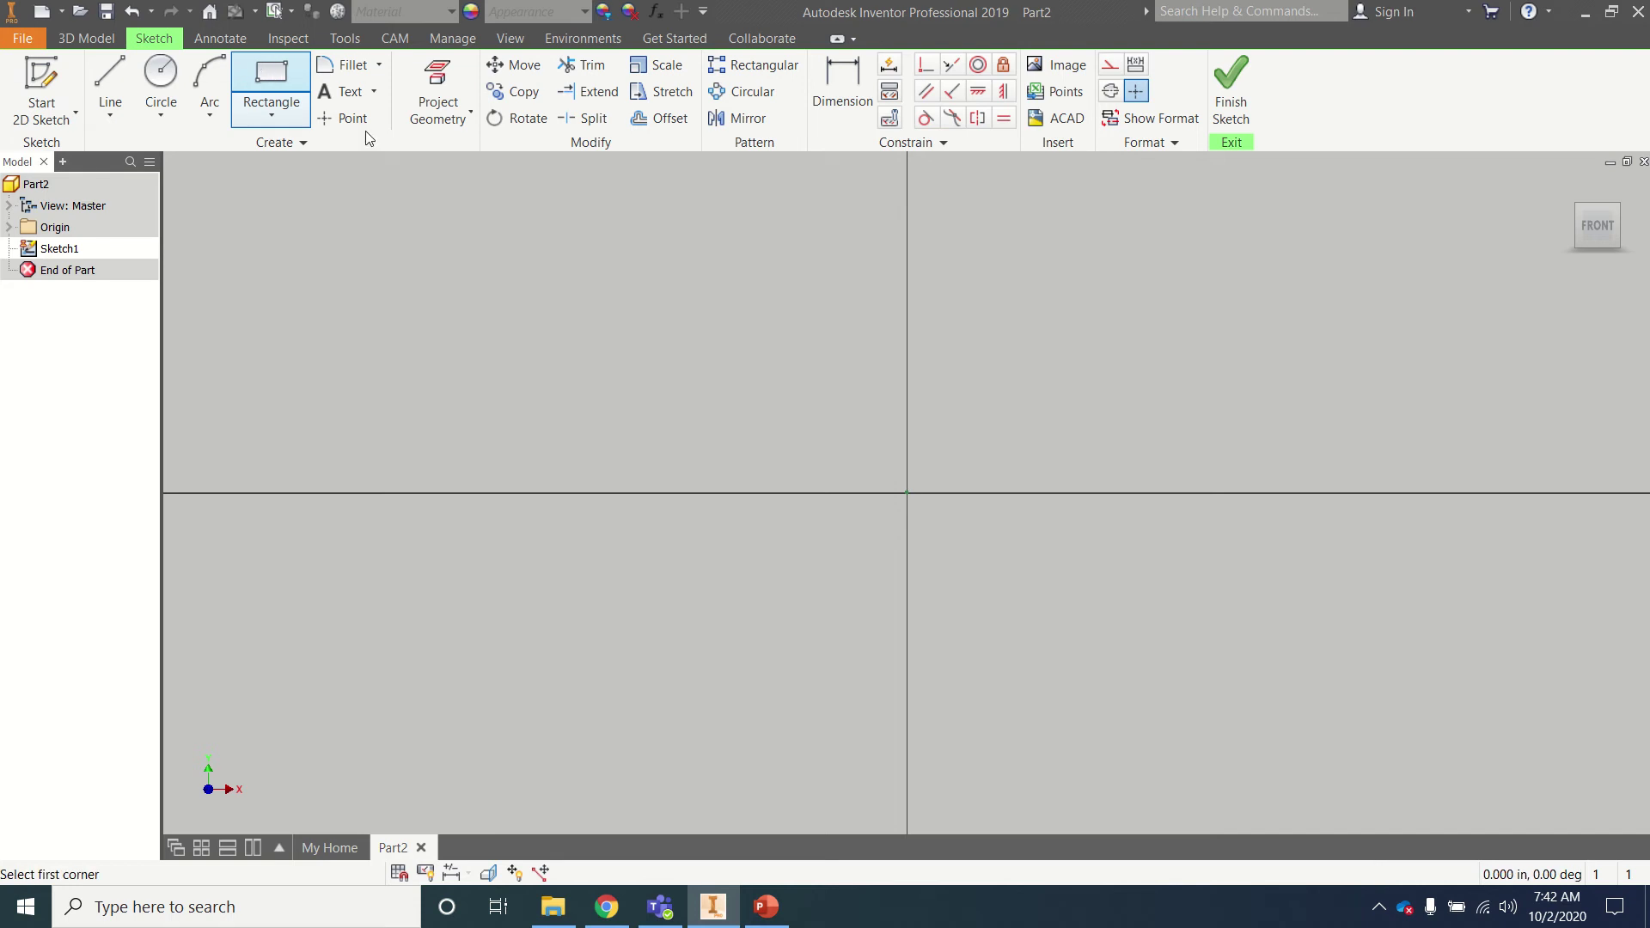
pyautogui.click(269, 76)
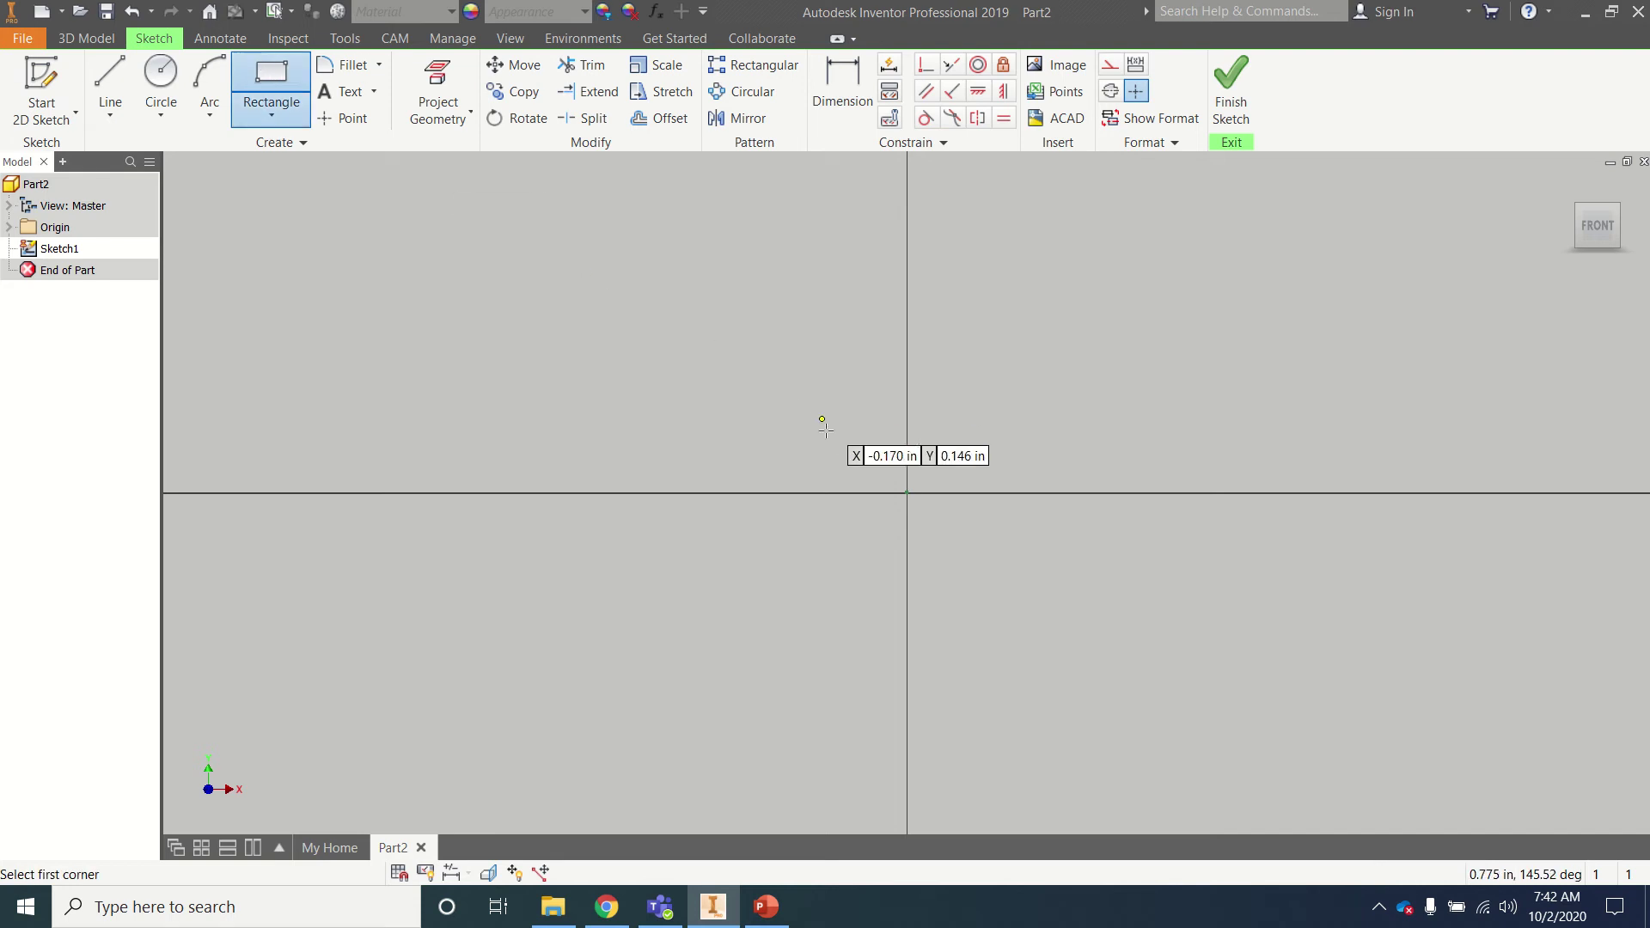
pyautogui.click(907, 493)
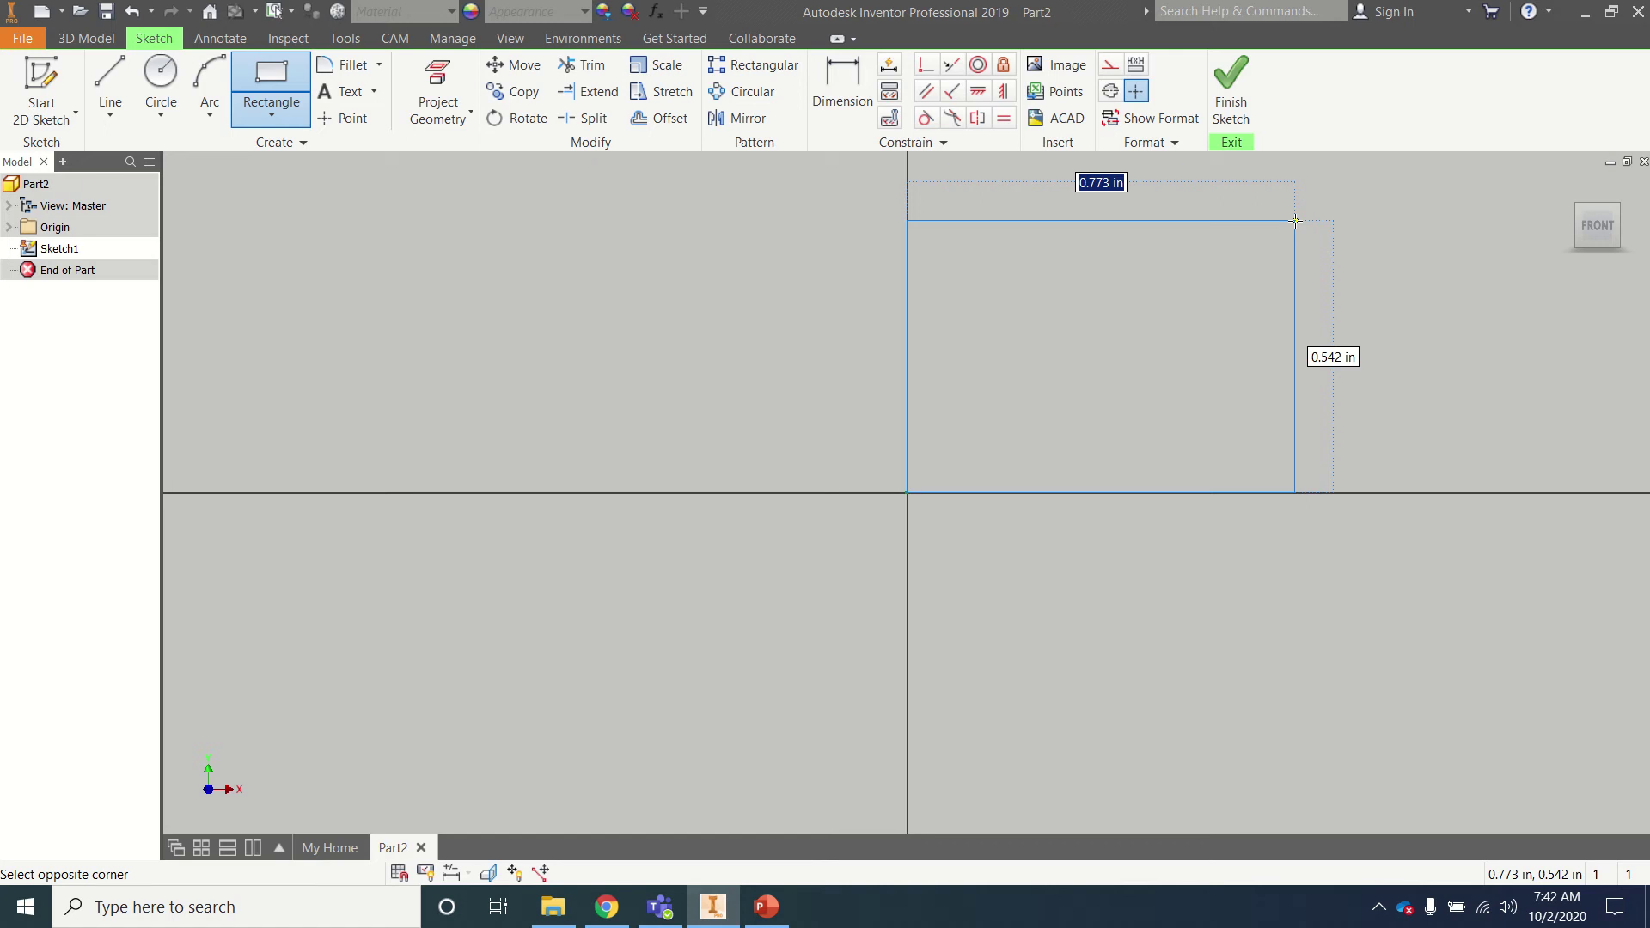
pyautogui.write('.75')
pyautogui.press('Tab')
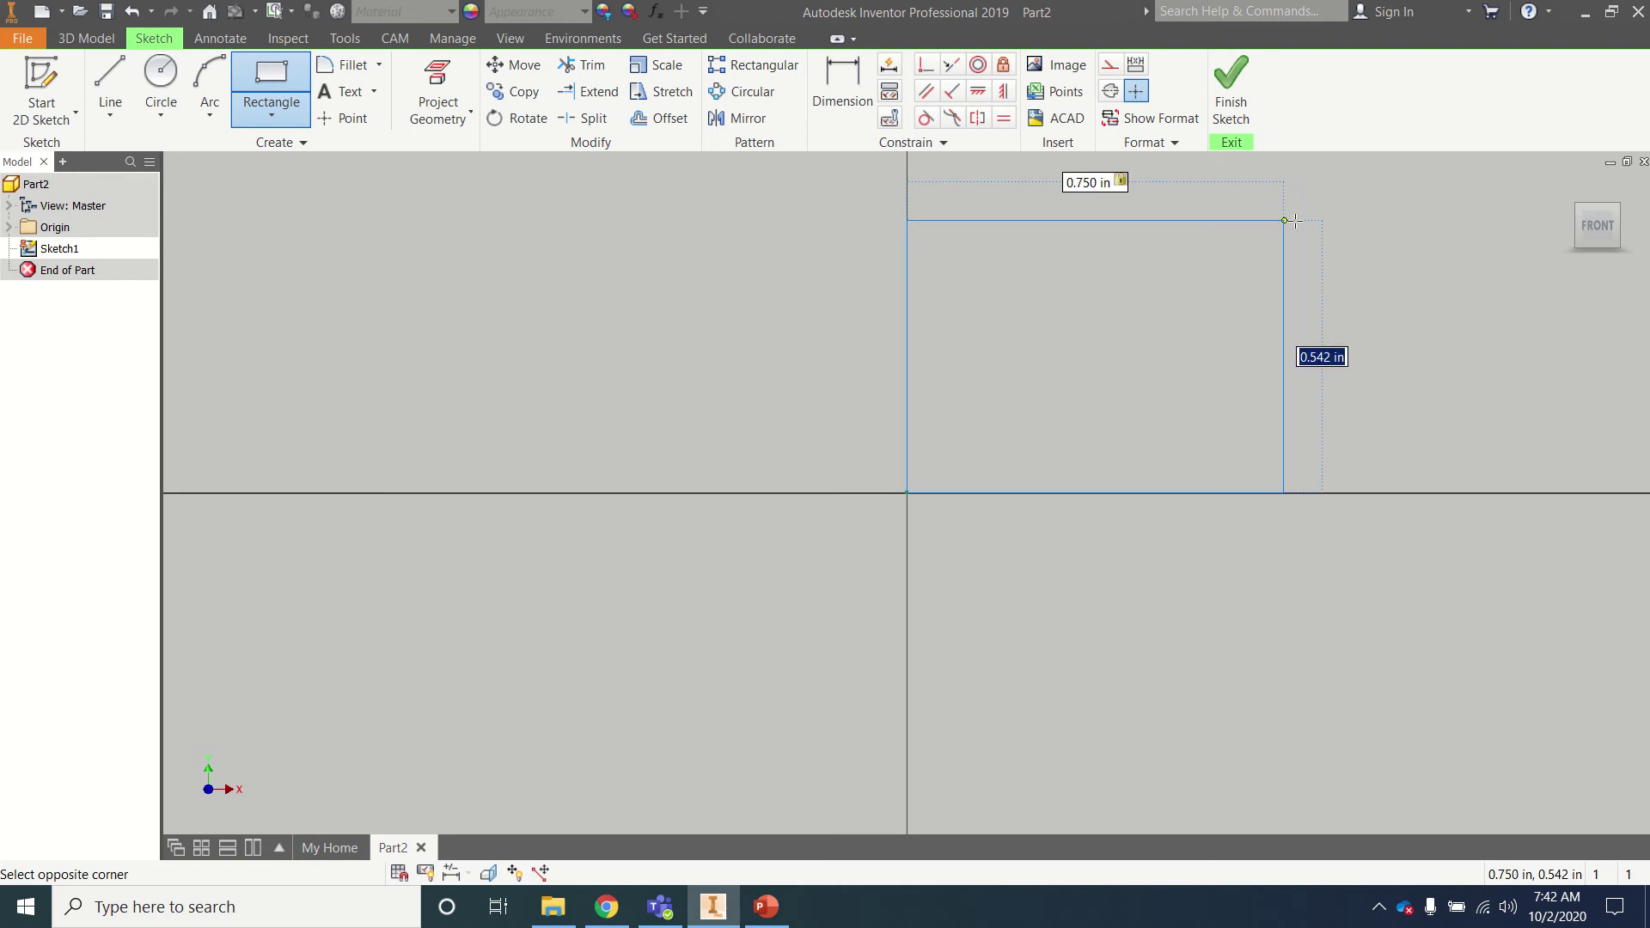
pyautogui.write('.75')
pyautogui.press('Return')
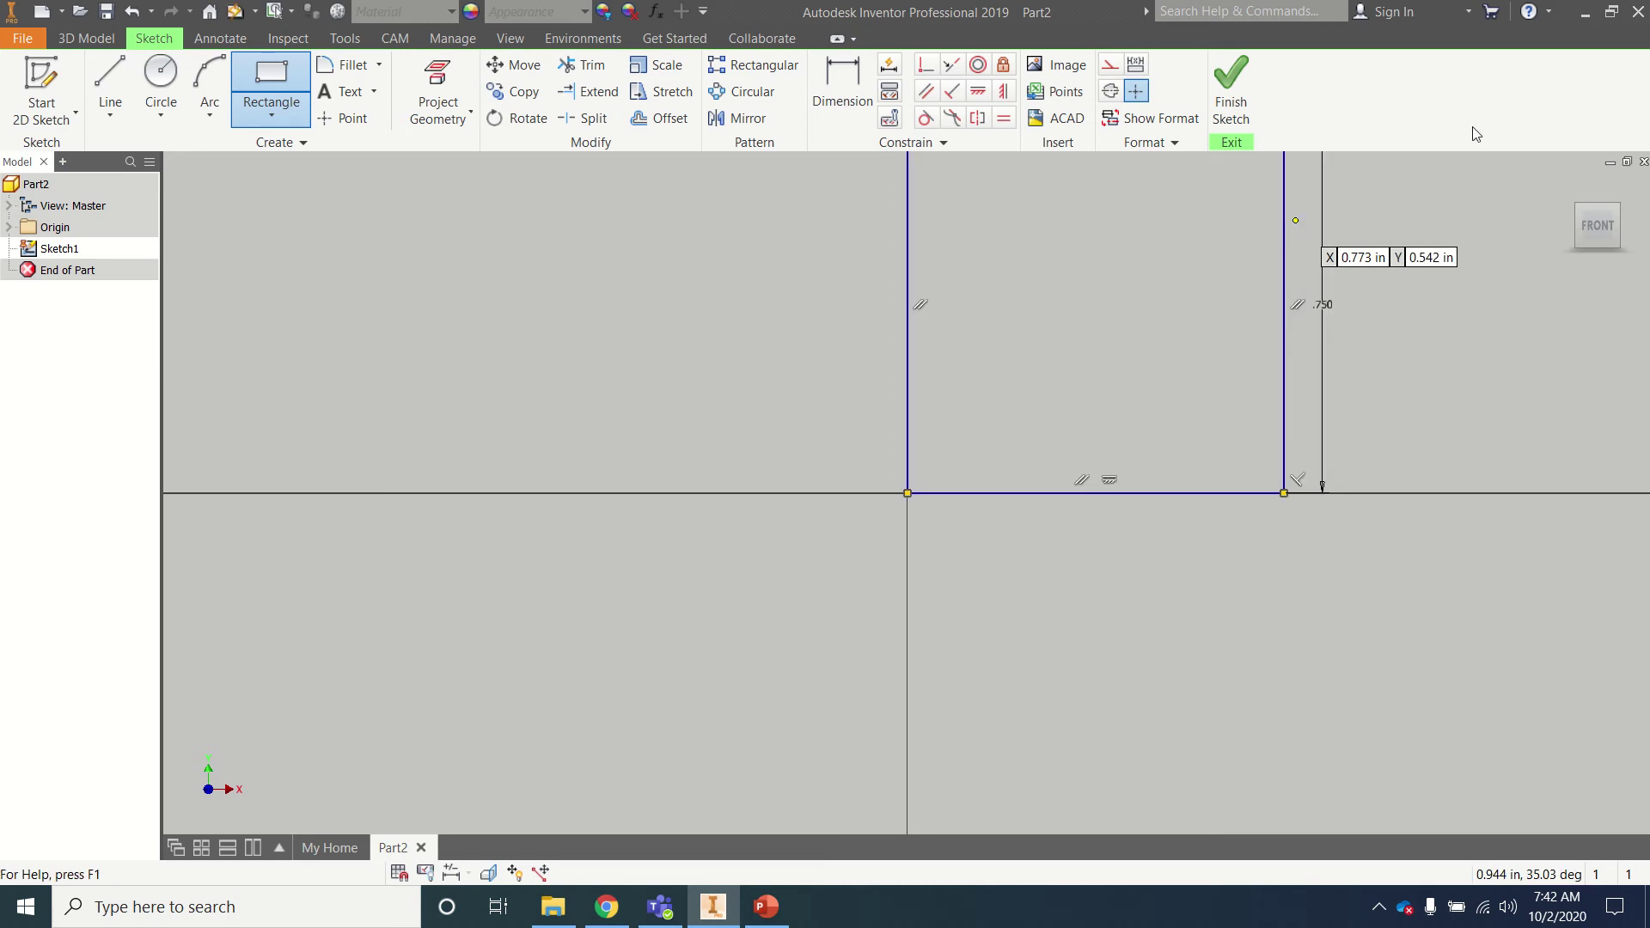
pyautogui.click(1595, 230)
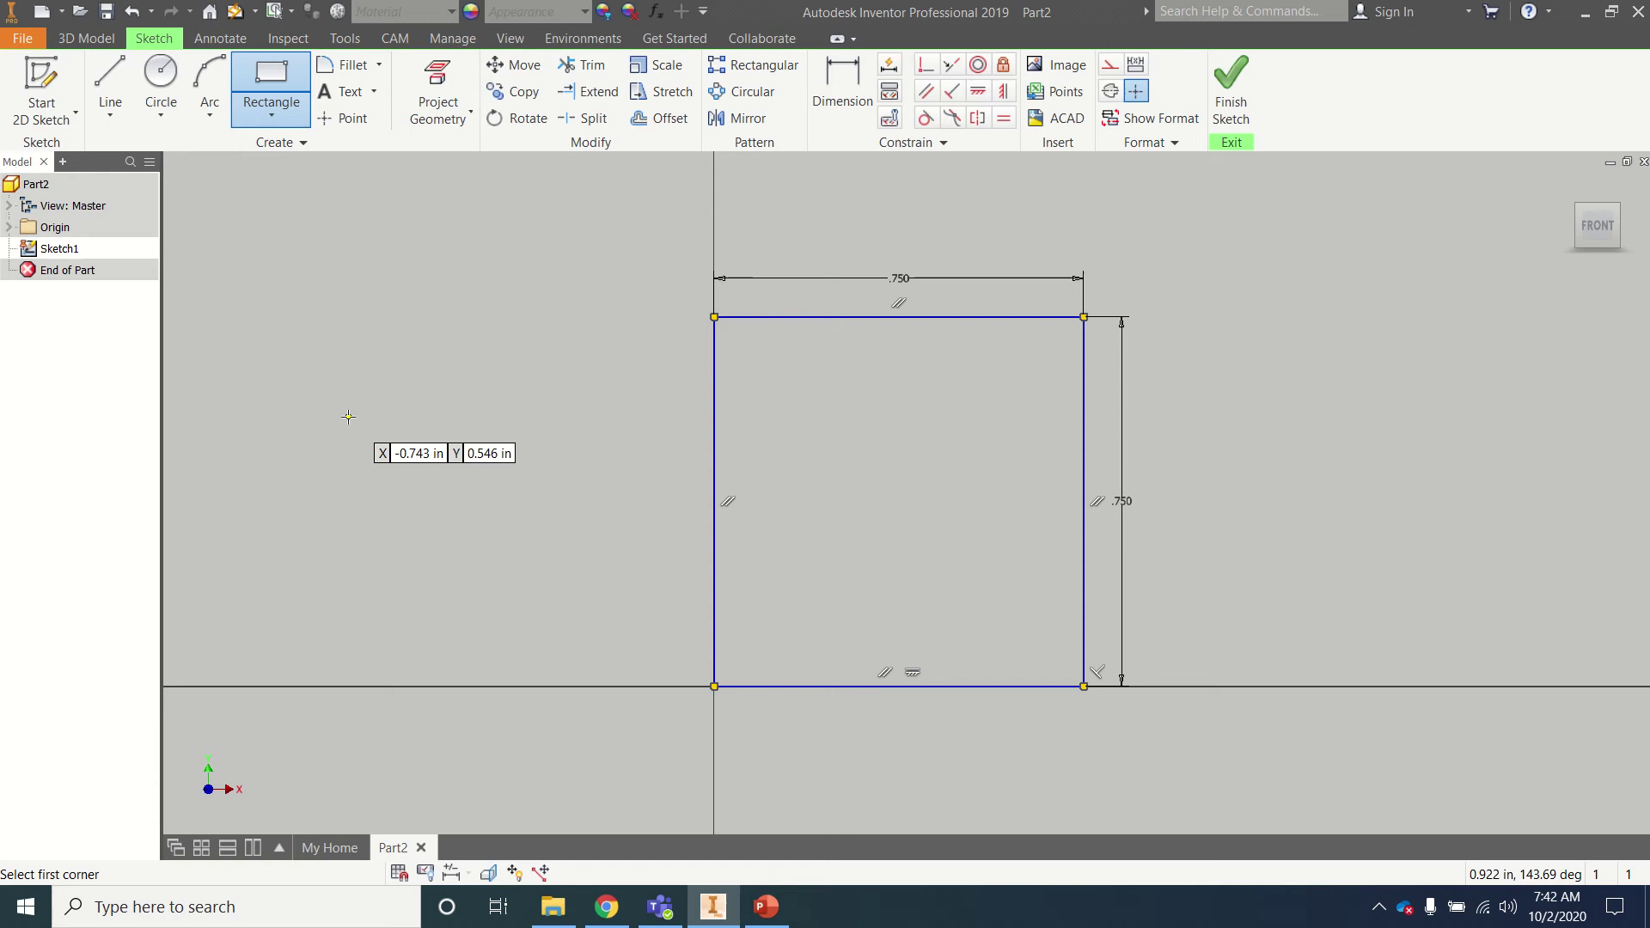
# - Finish the sketch and extrude the square 3*.75 (2.25 in) into the solid bar Extrusion1
pyautogui.click(1231, 86)
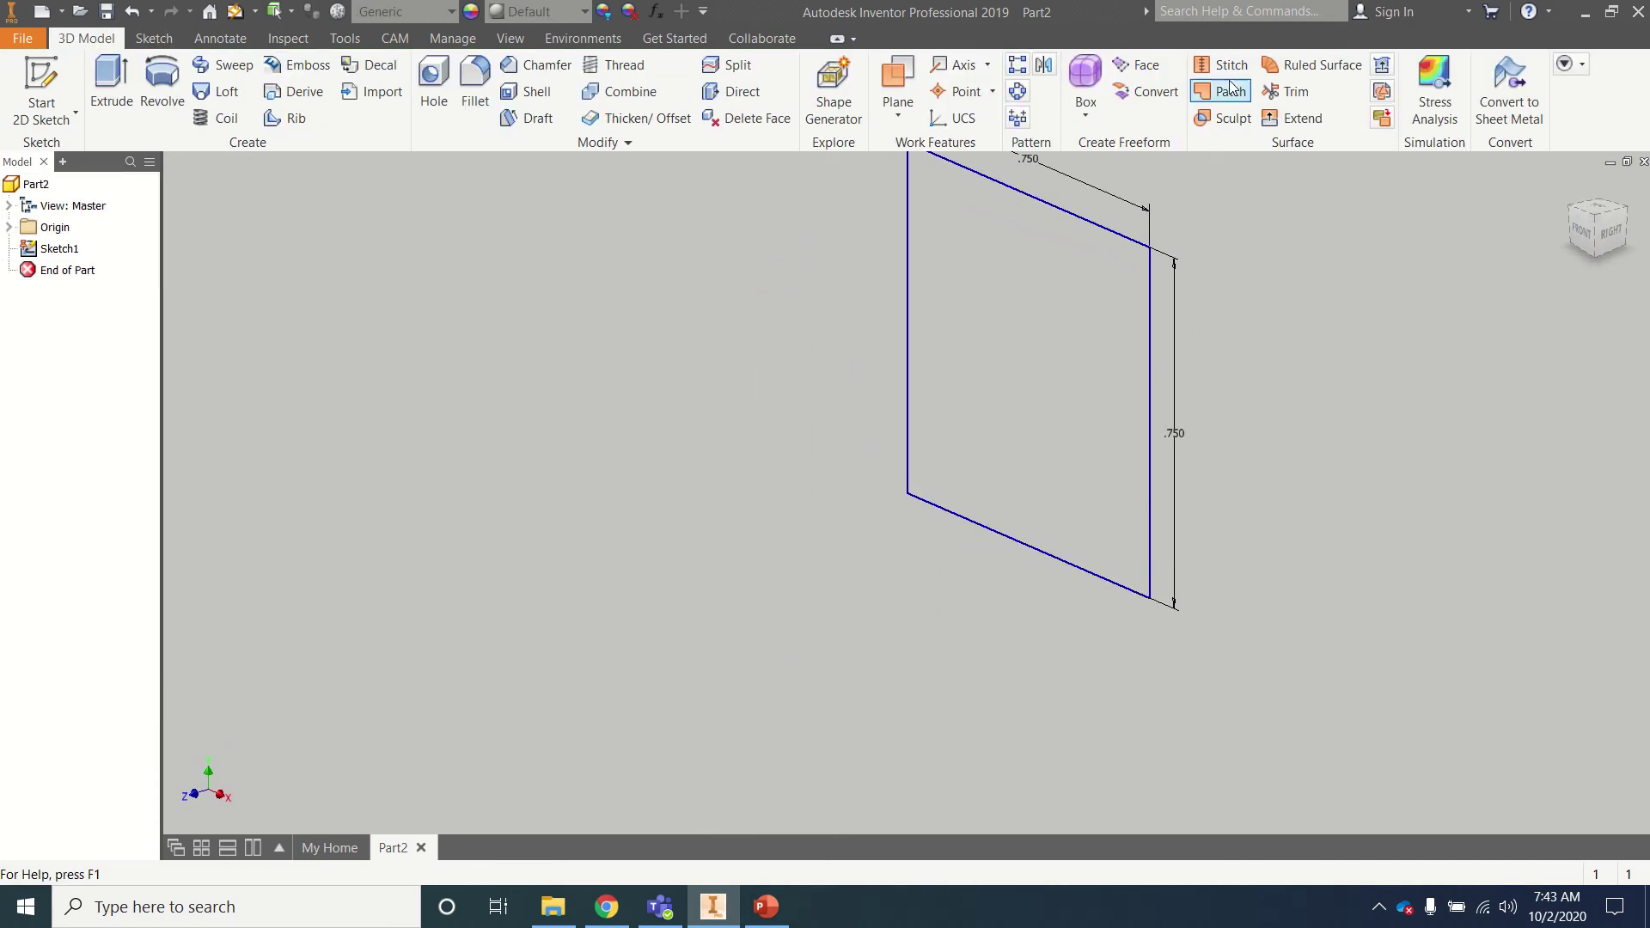
pyautogui.click(110, 92)
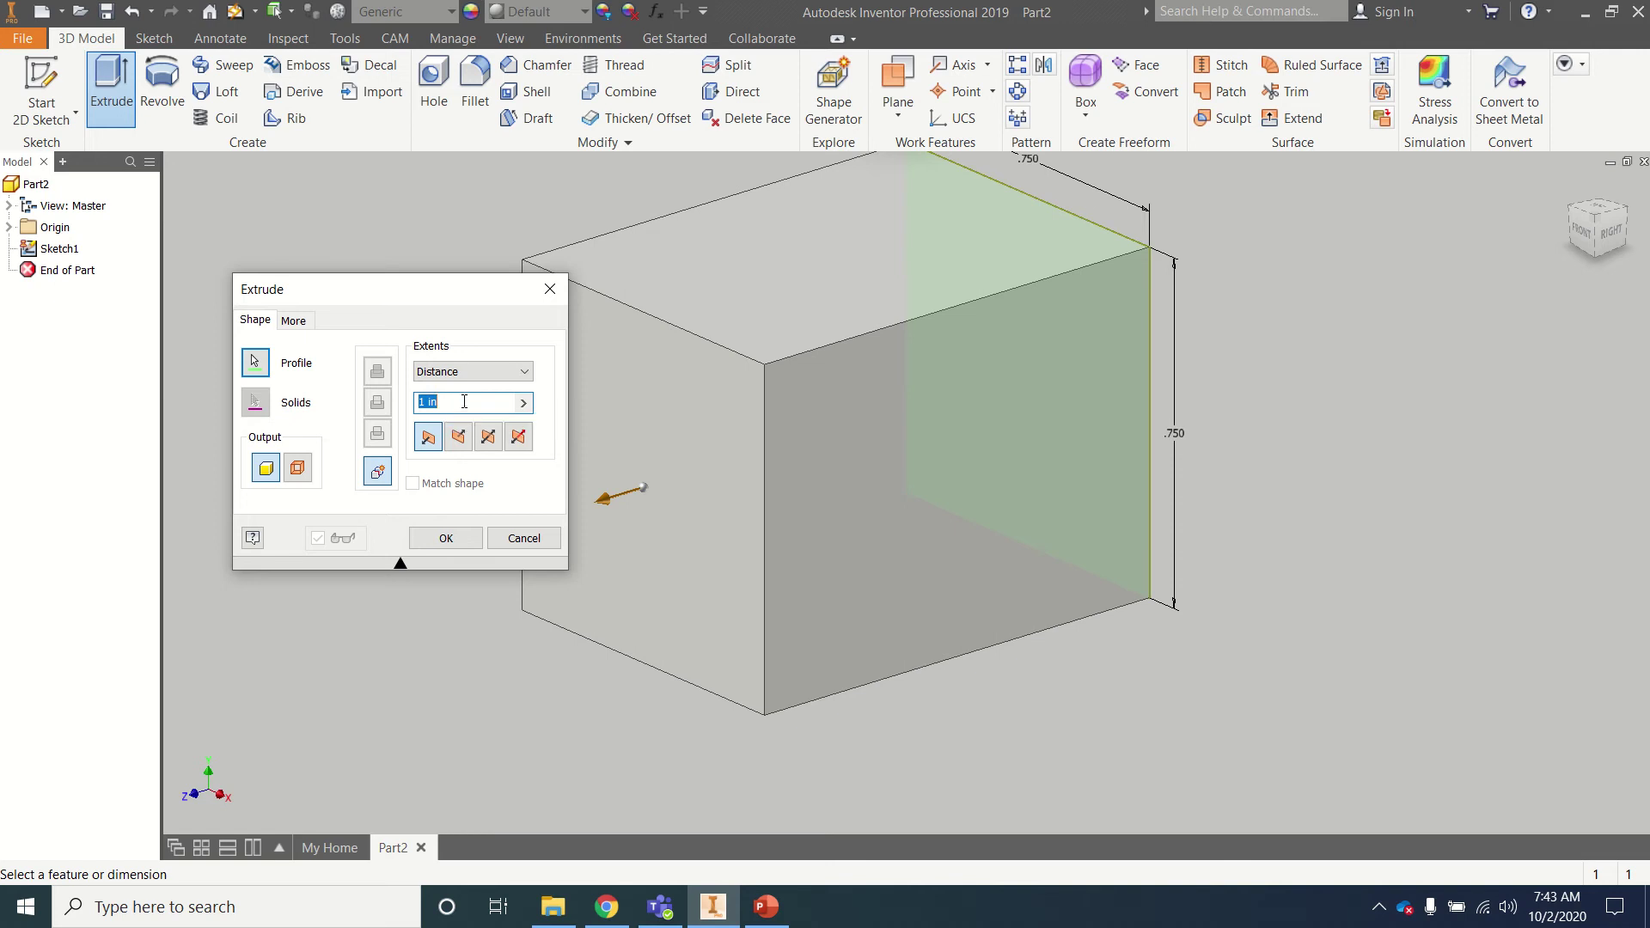
pyautogui.write('2.25')
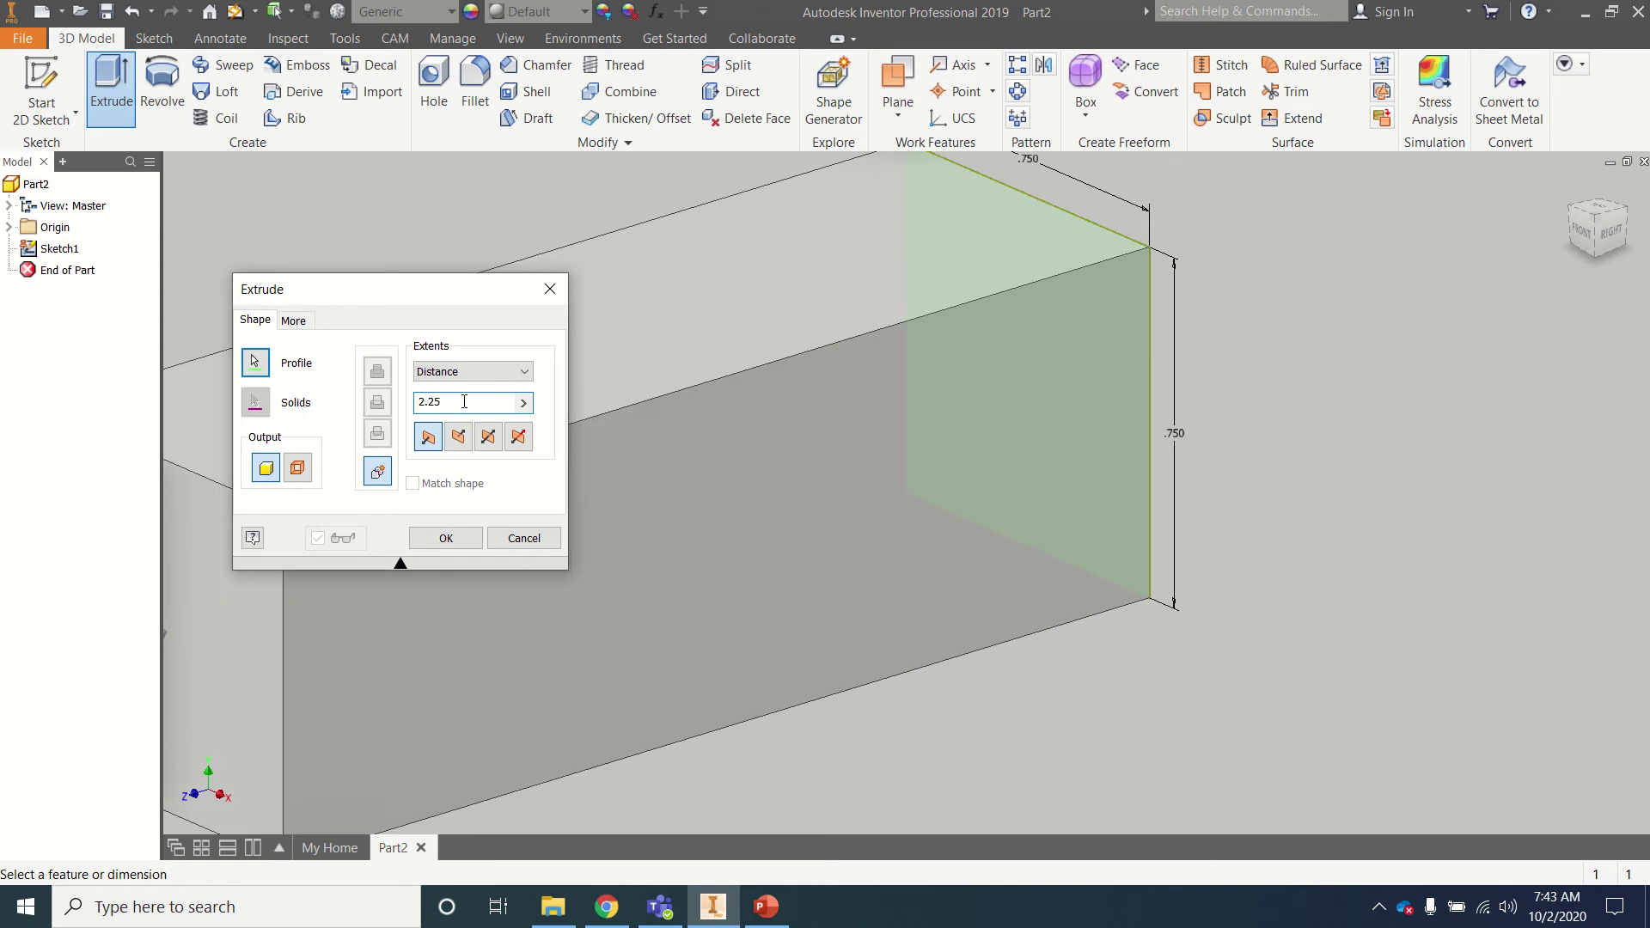
pyautogui.moveTo(464, 402); pyautogui.dragTo(423, 404)
pyautogui.write('3')
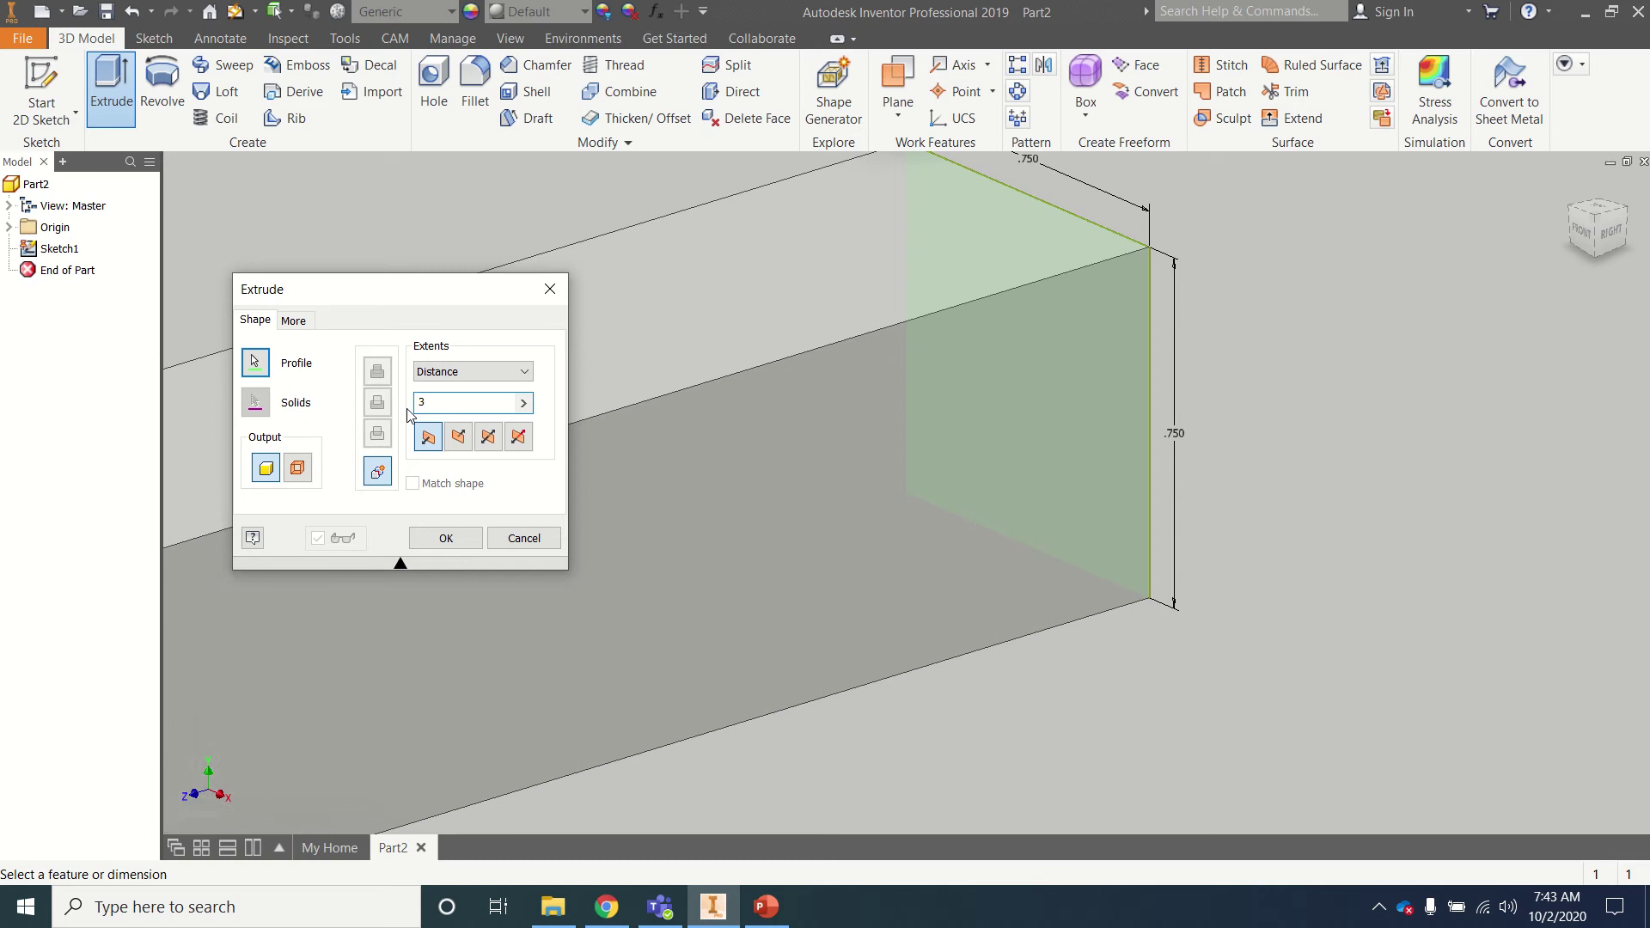
pyautogui.write('*')
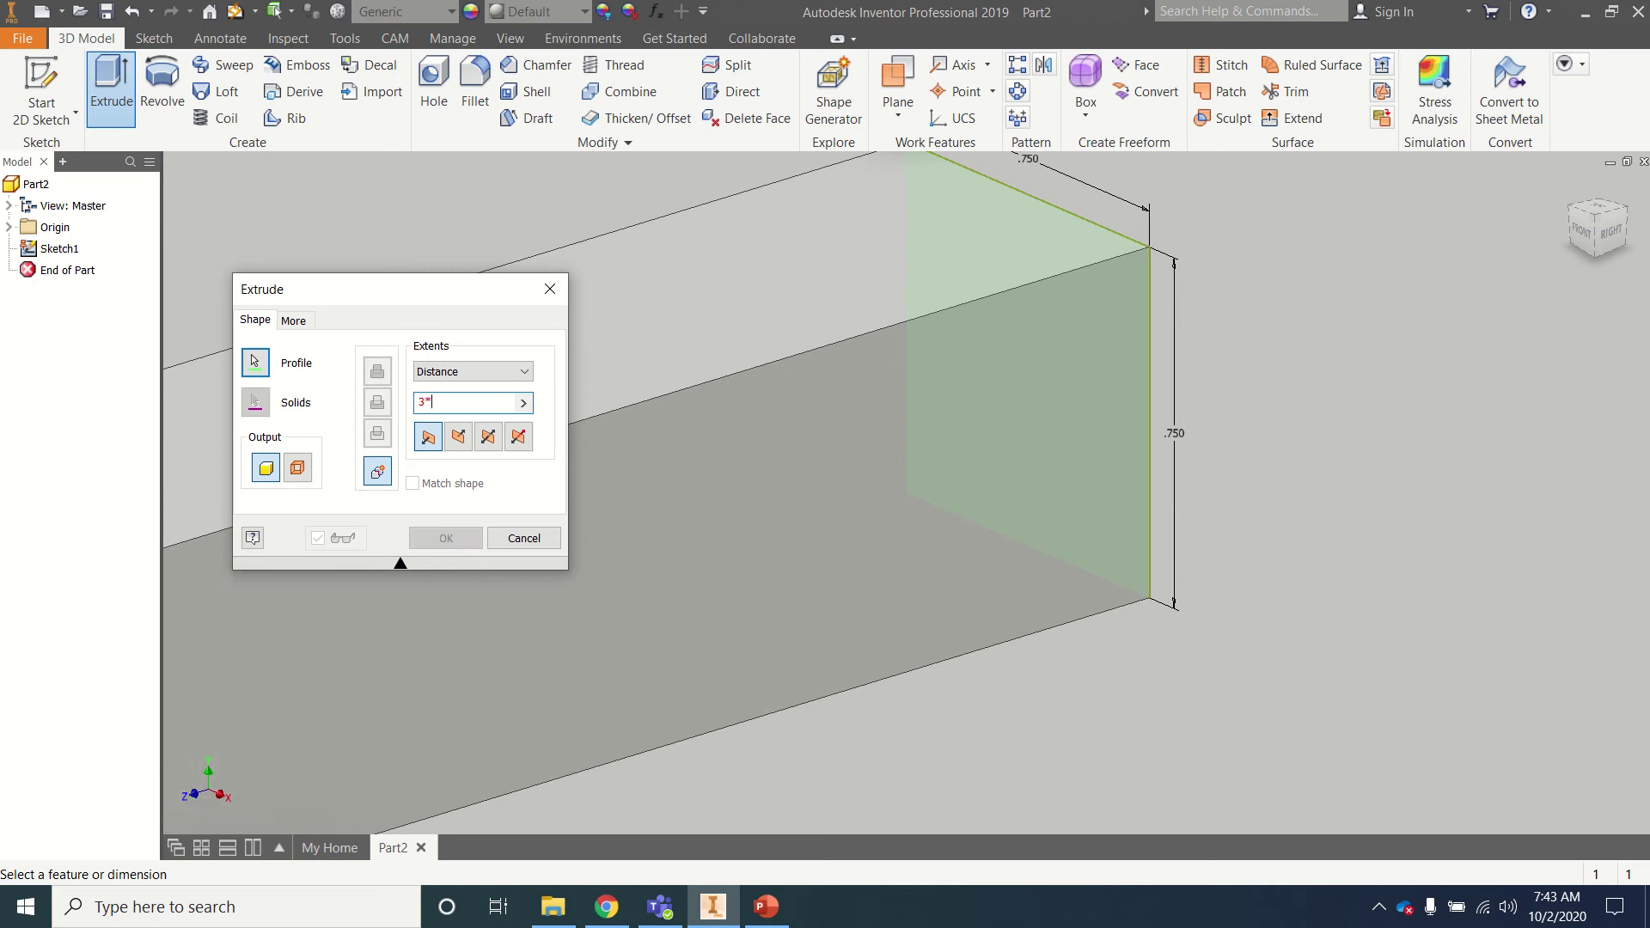
pyautogui.write('.75')
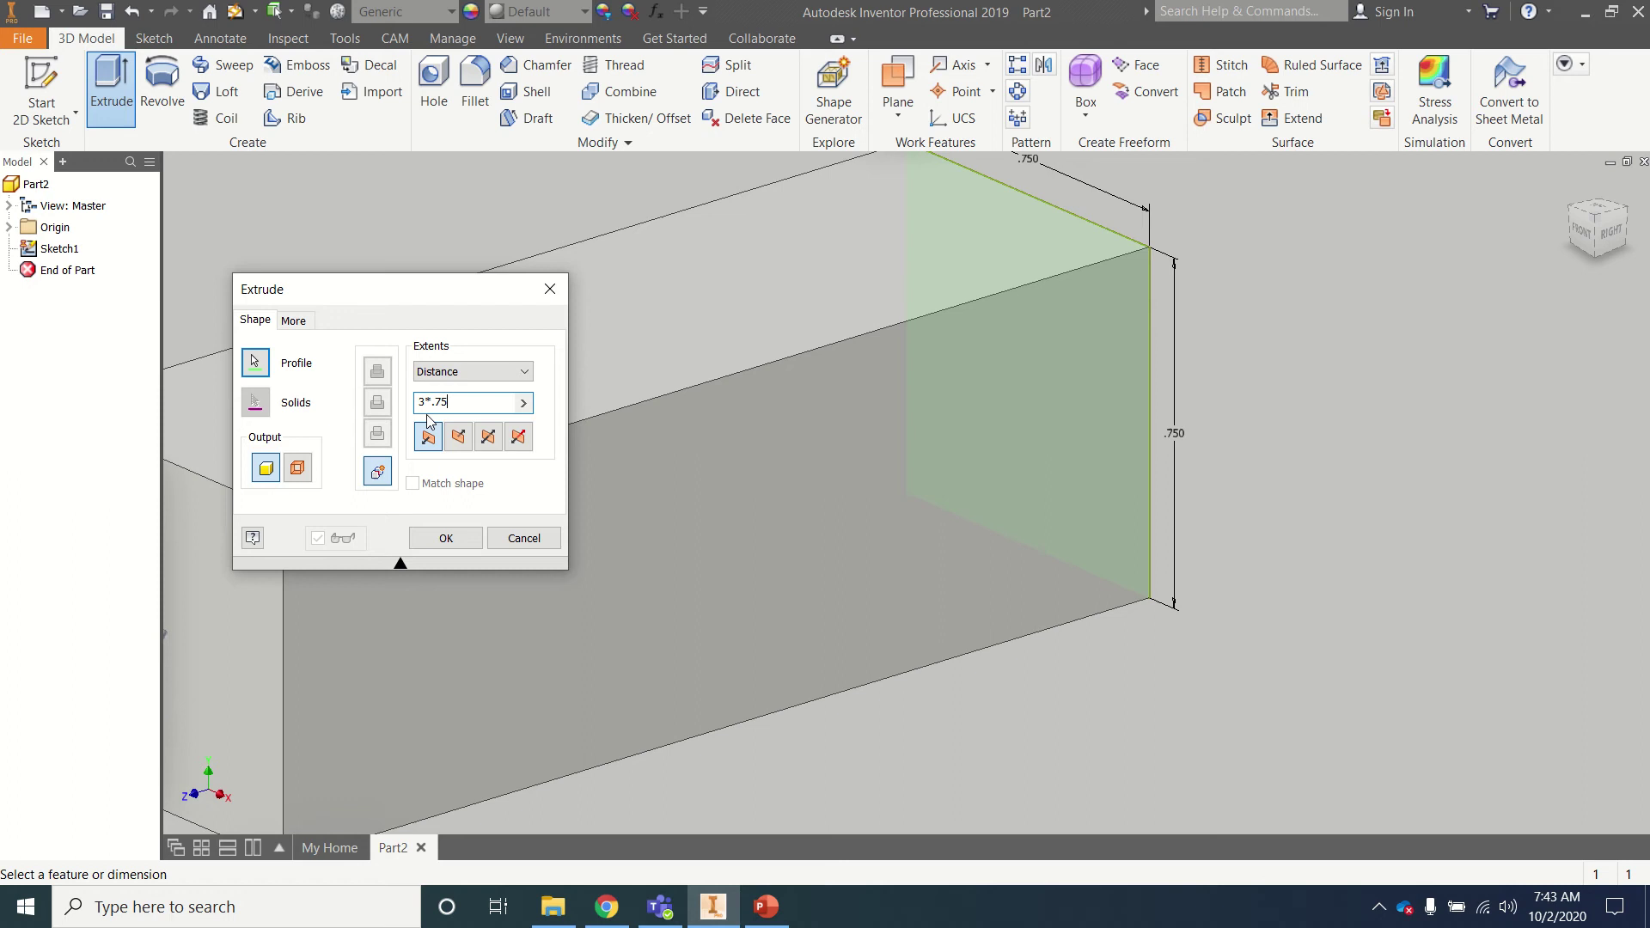
pyautogui.click(446, 539)
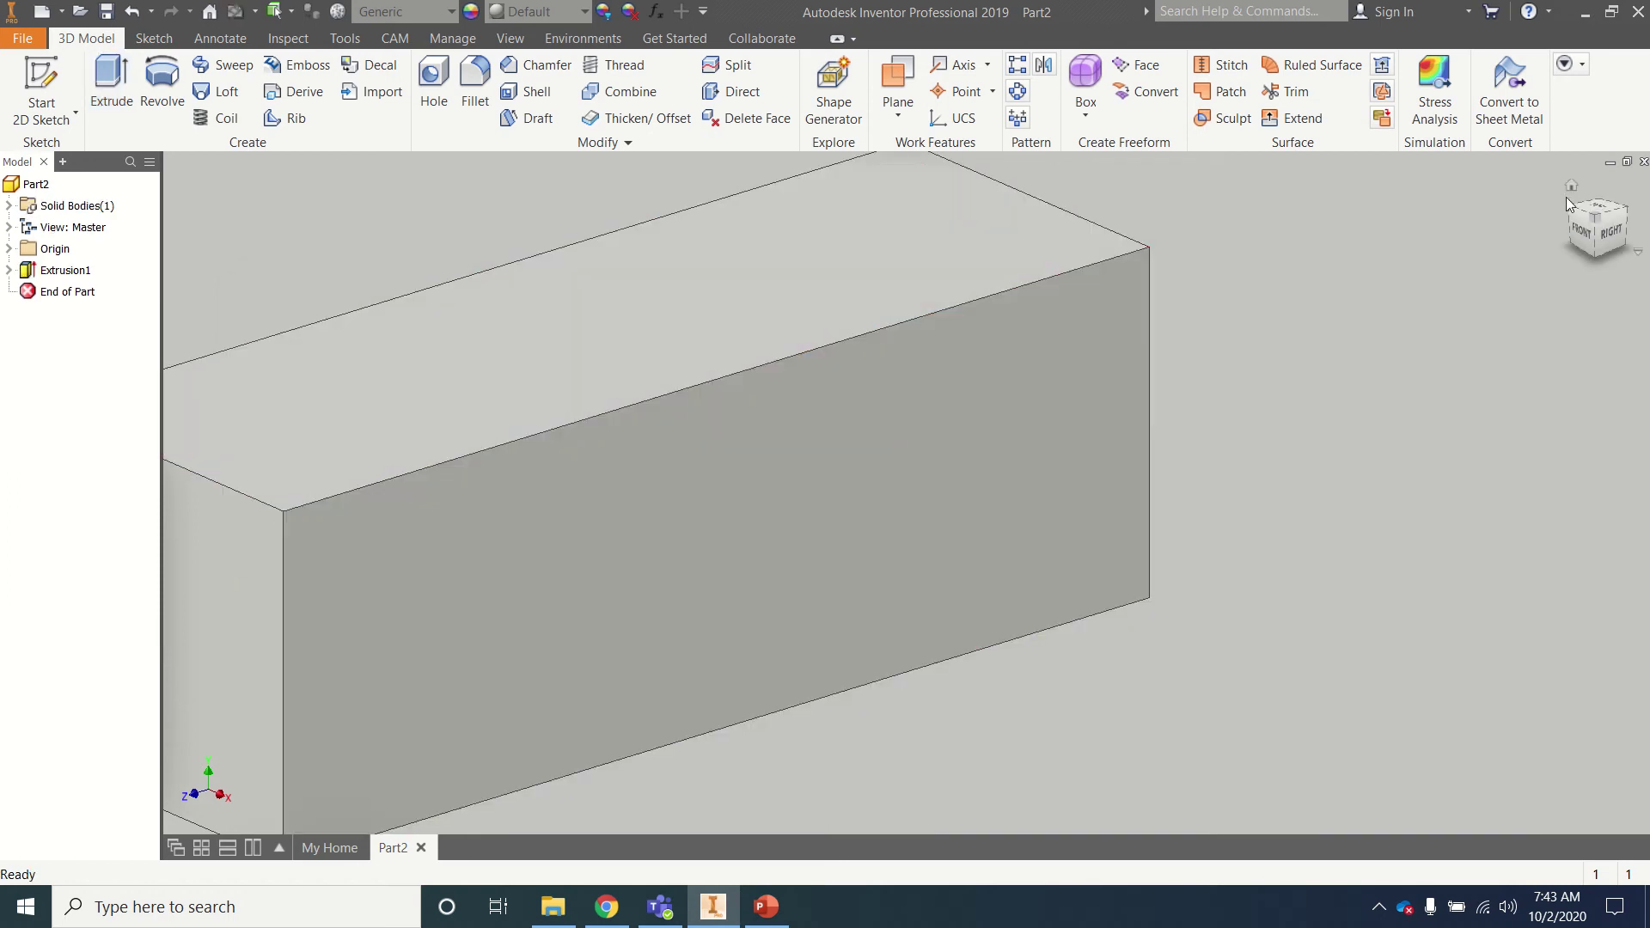
# - Return to the home view and pan so the whole bar sits centred in the window
pyautogui.click(1573, 187)
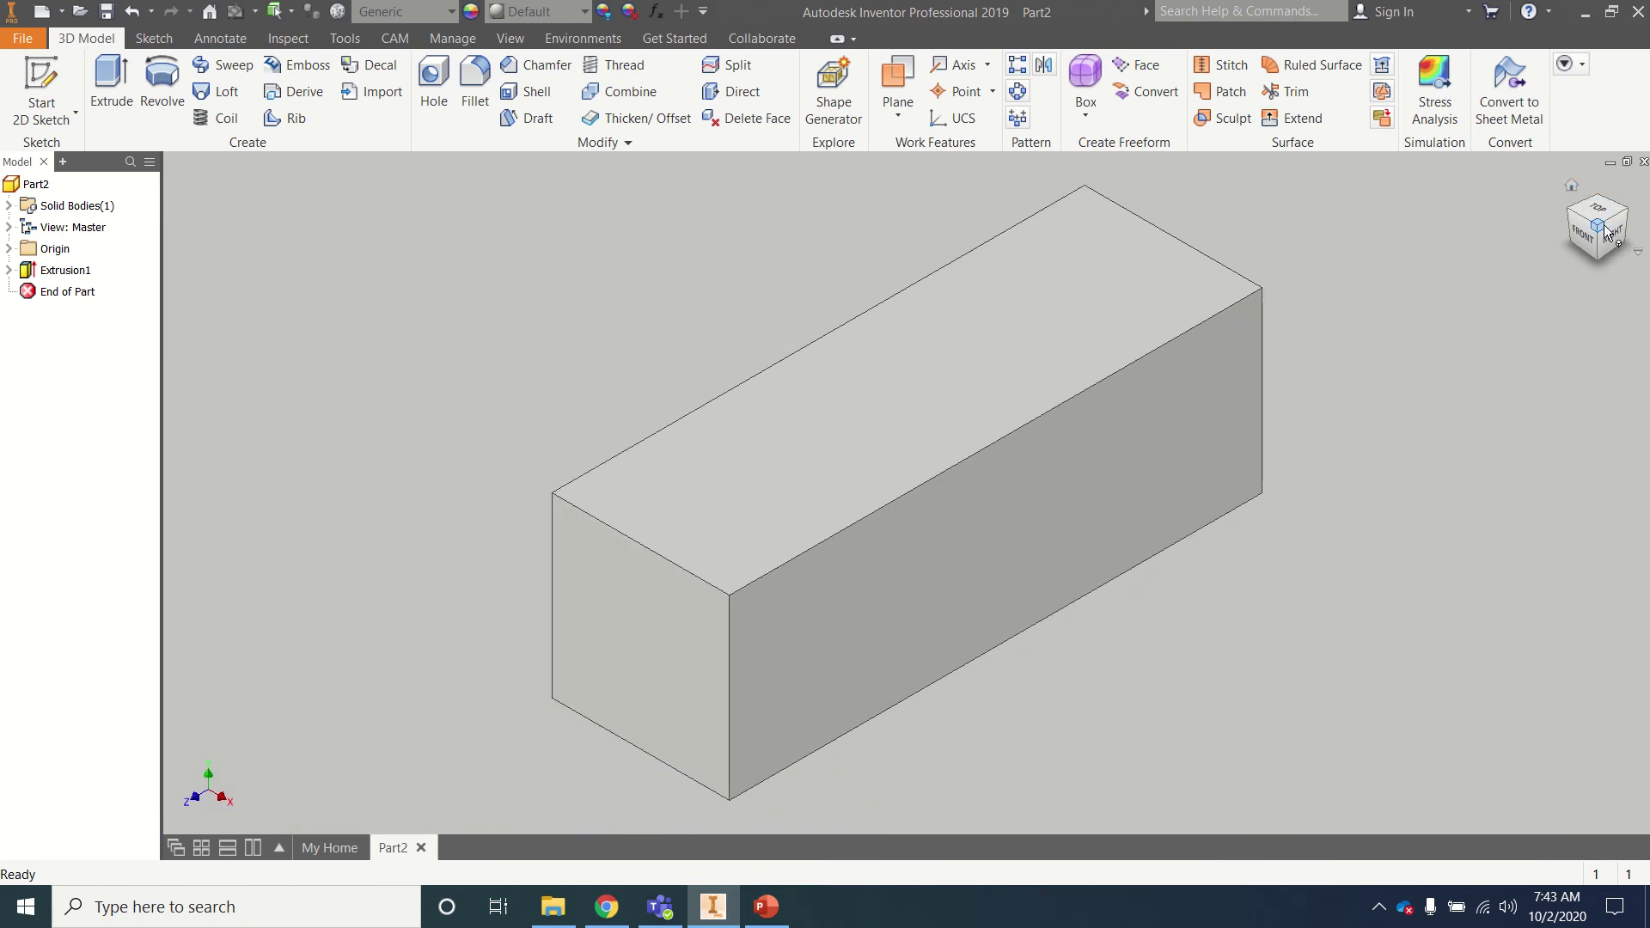
pyautogui.moveTo(1605, 232)
pyautogui.mouseDown()
pyautogui.moveTo(1571, 257)
pyautogui.moveTo(1554, 225)
pyautogui.mouseUp()
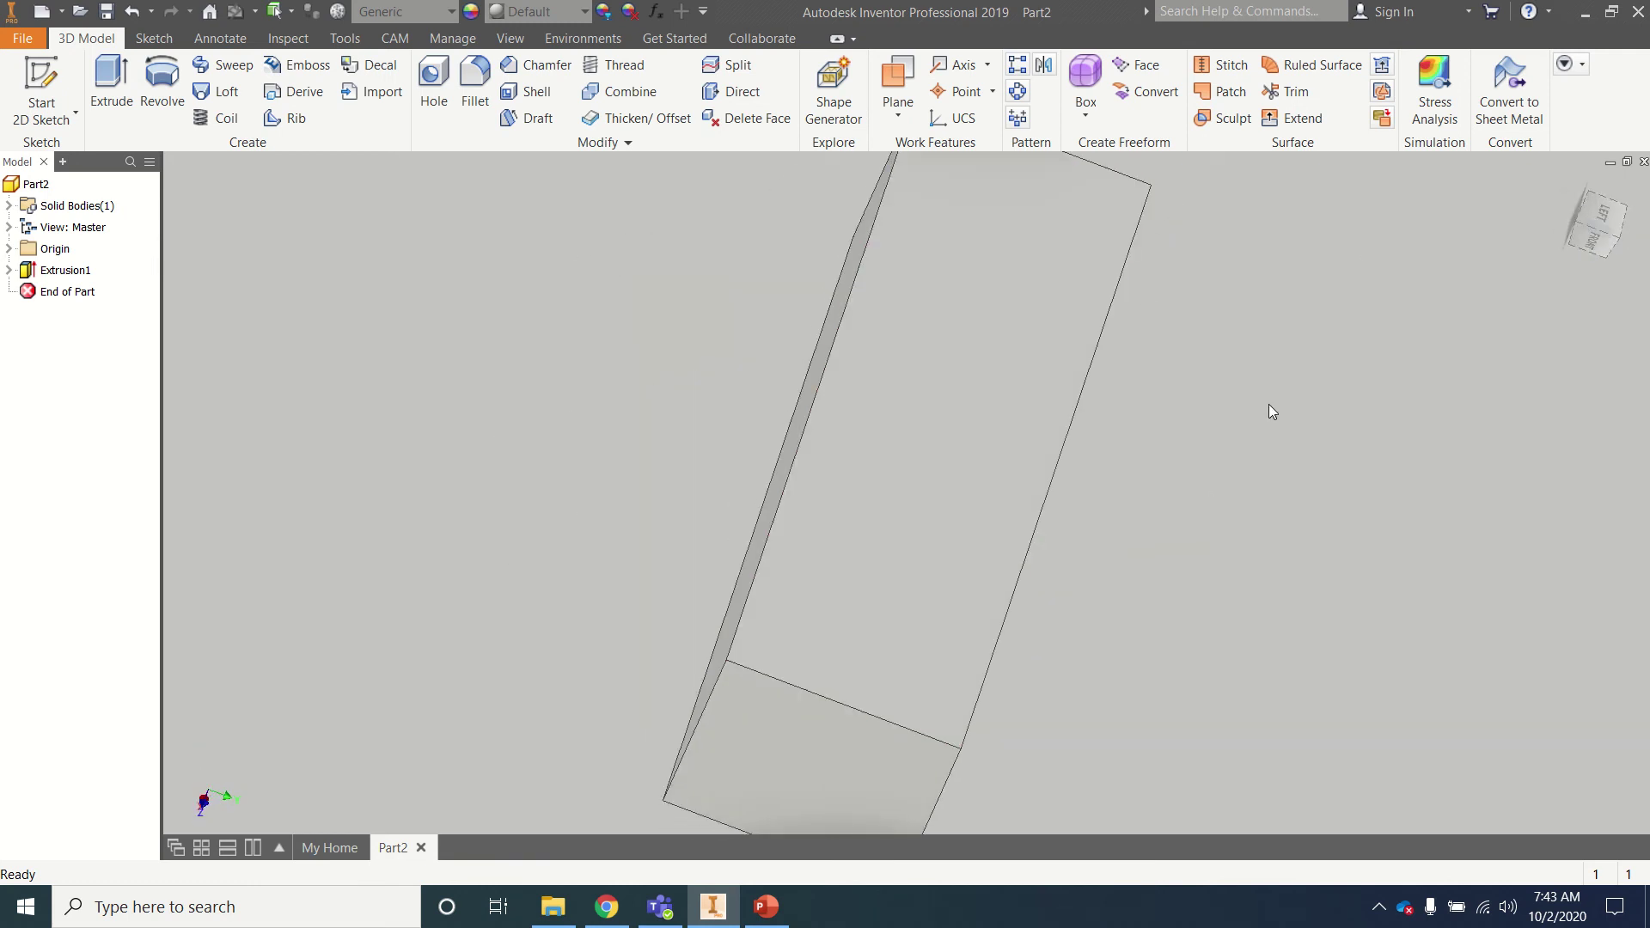
pyautogui.click(1572, 186)
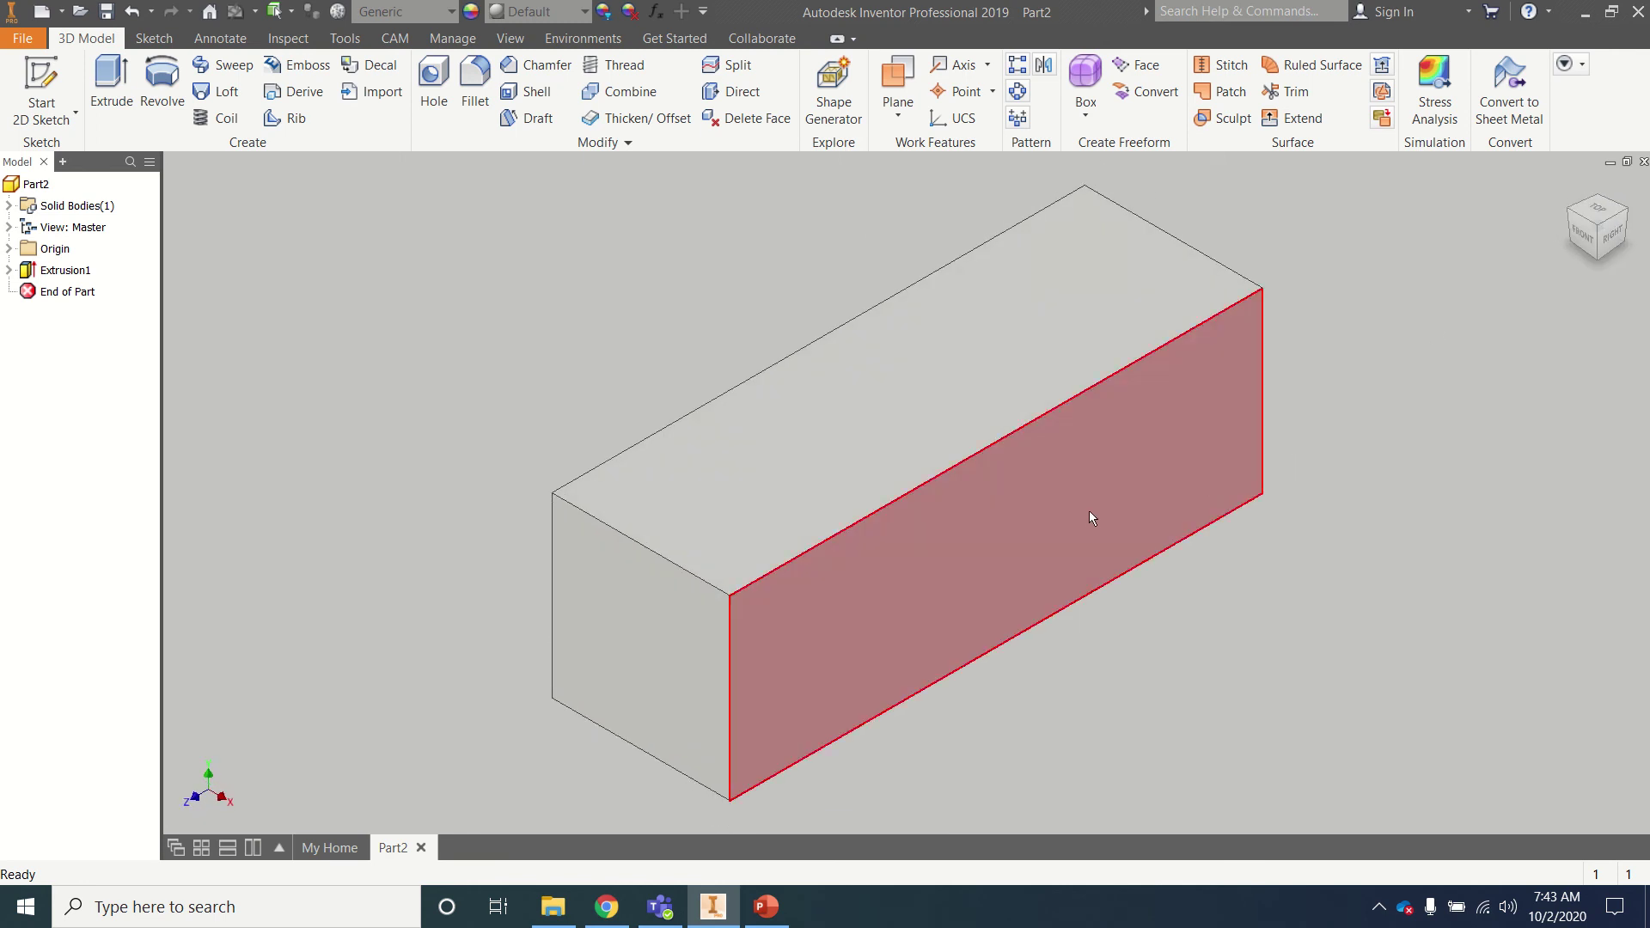
pyautogui.scroll(3, 1327, 432)
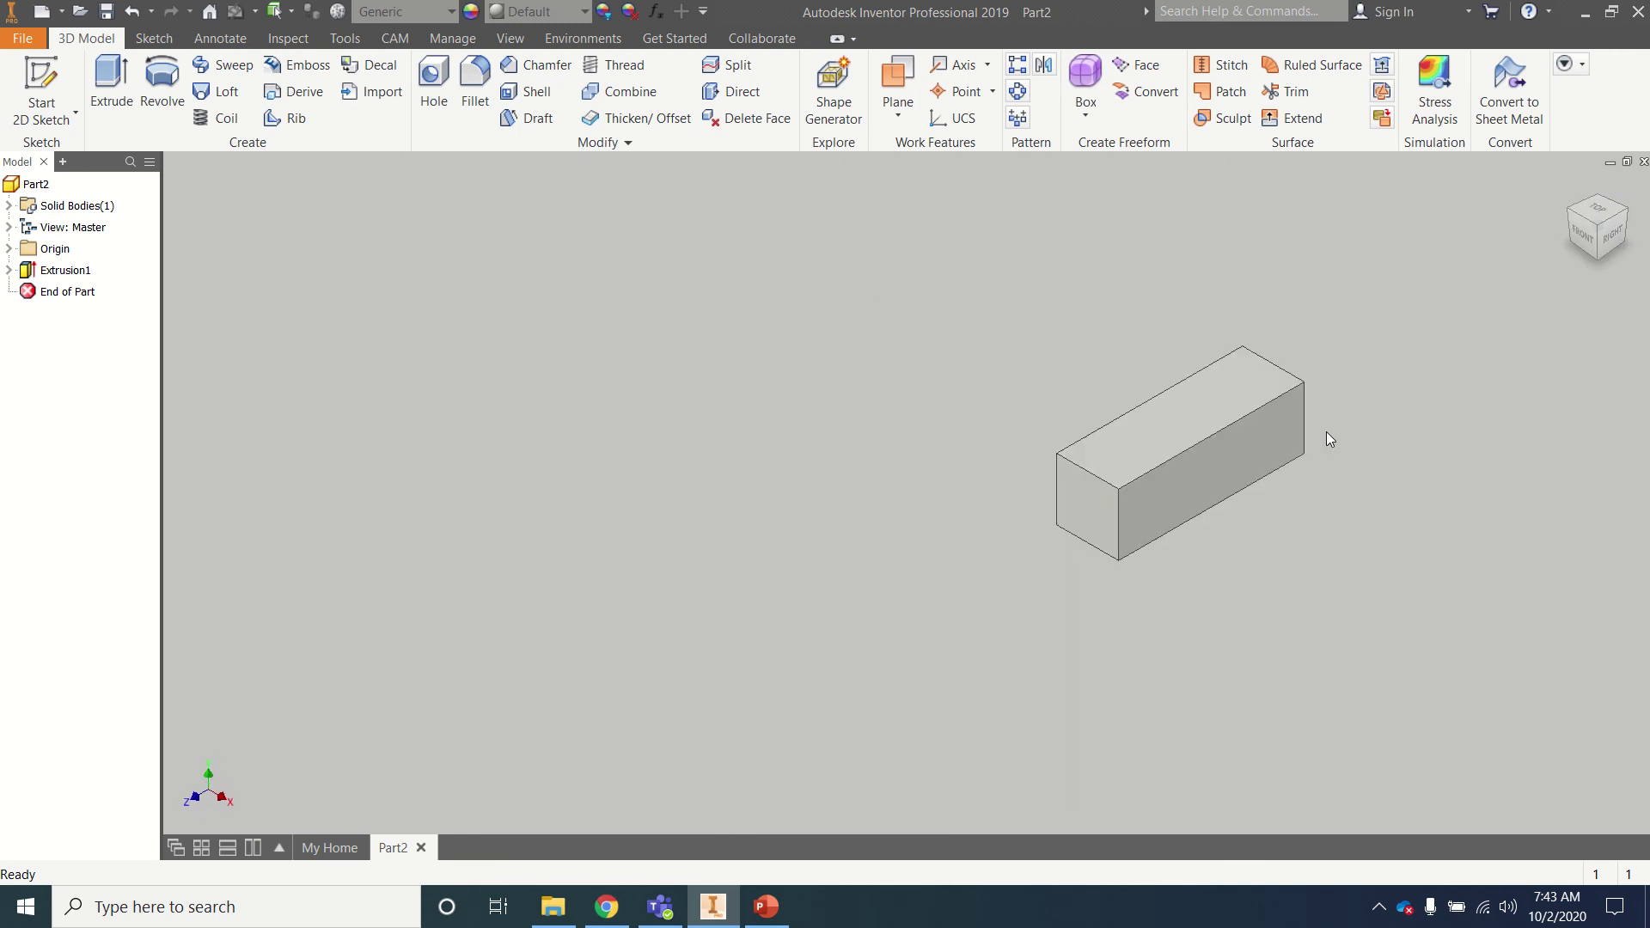
pyautogui.scroll(-4, 1323, 426)
pyautogui.scroll(-3, 1323, 426)
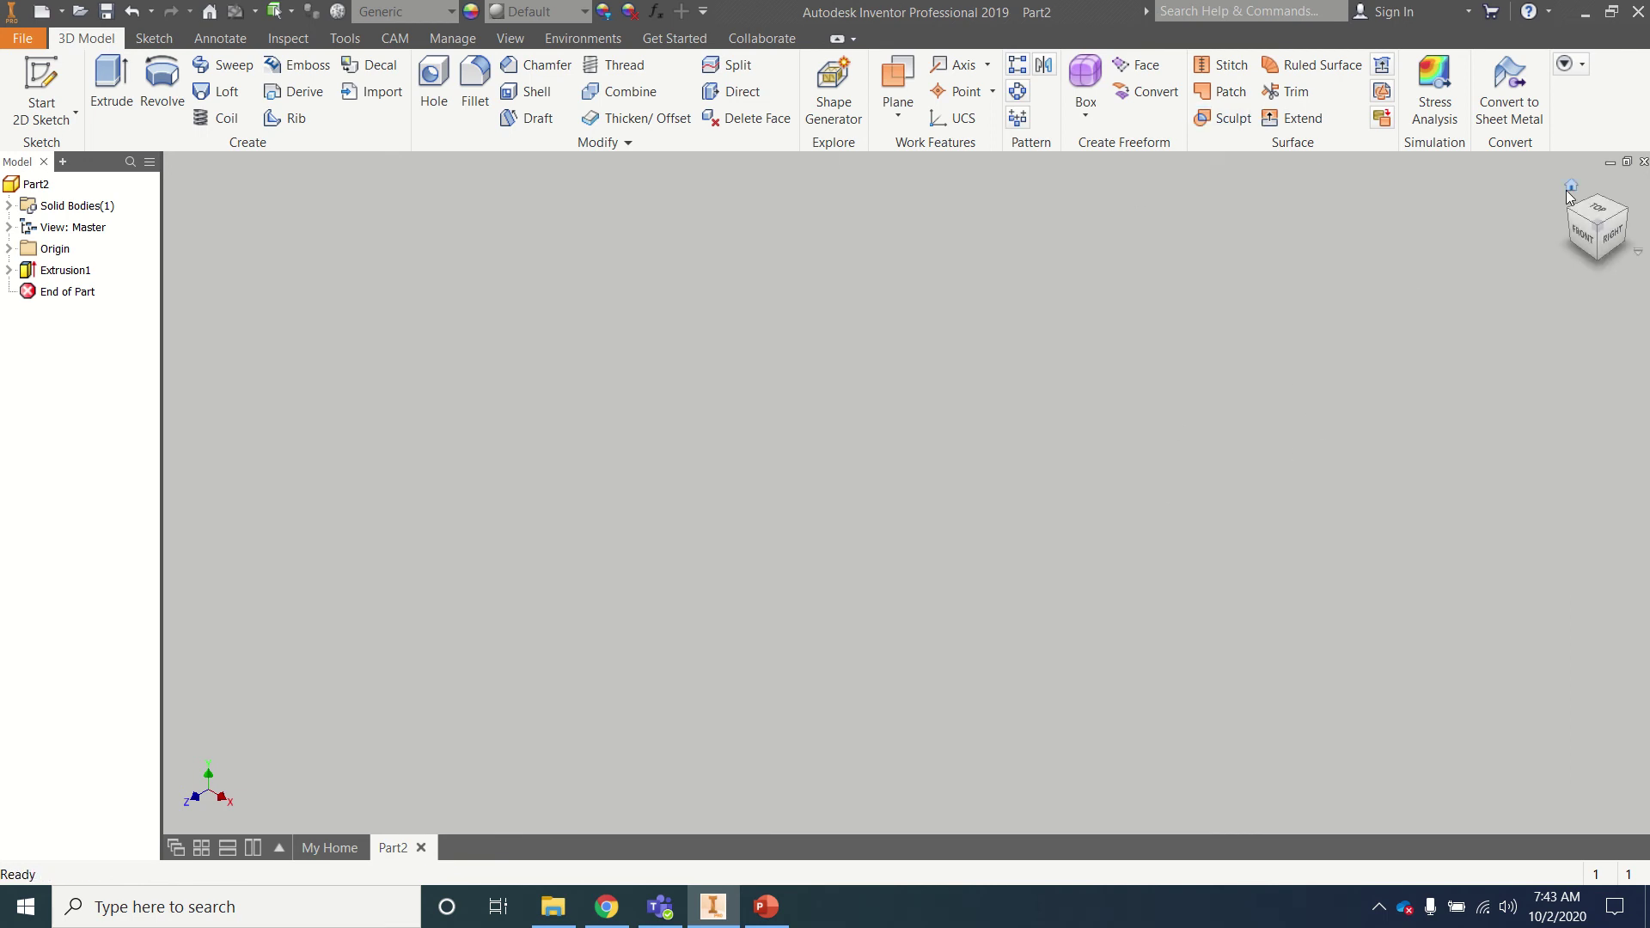
pyautogui.click(1570, 189)
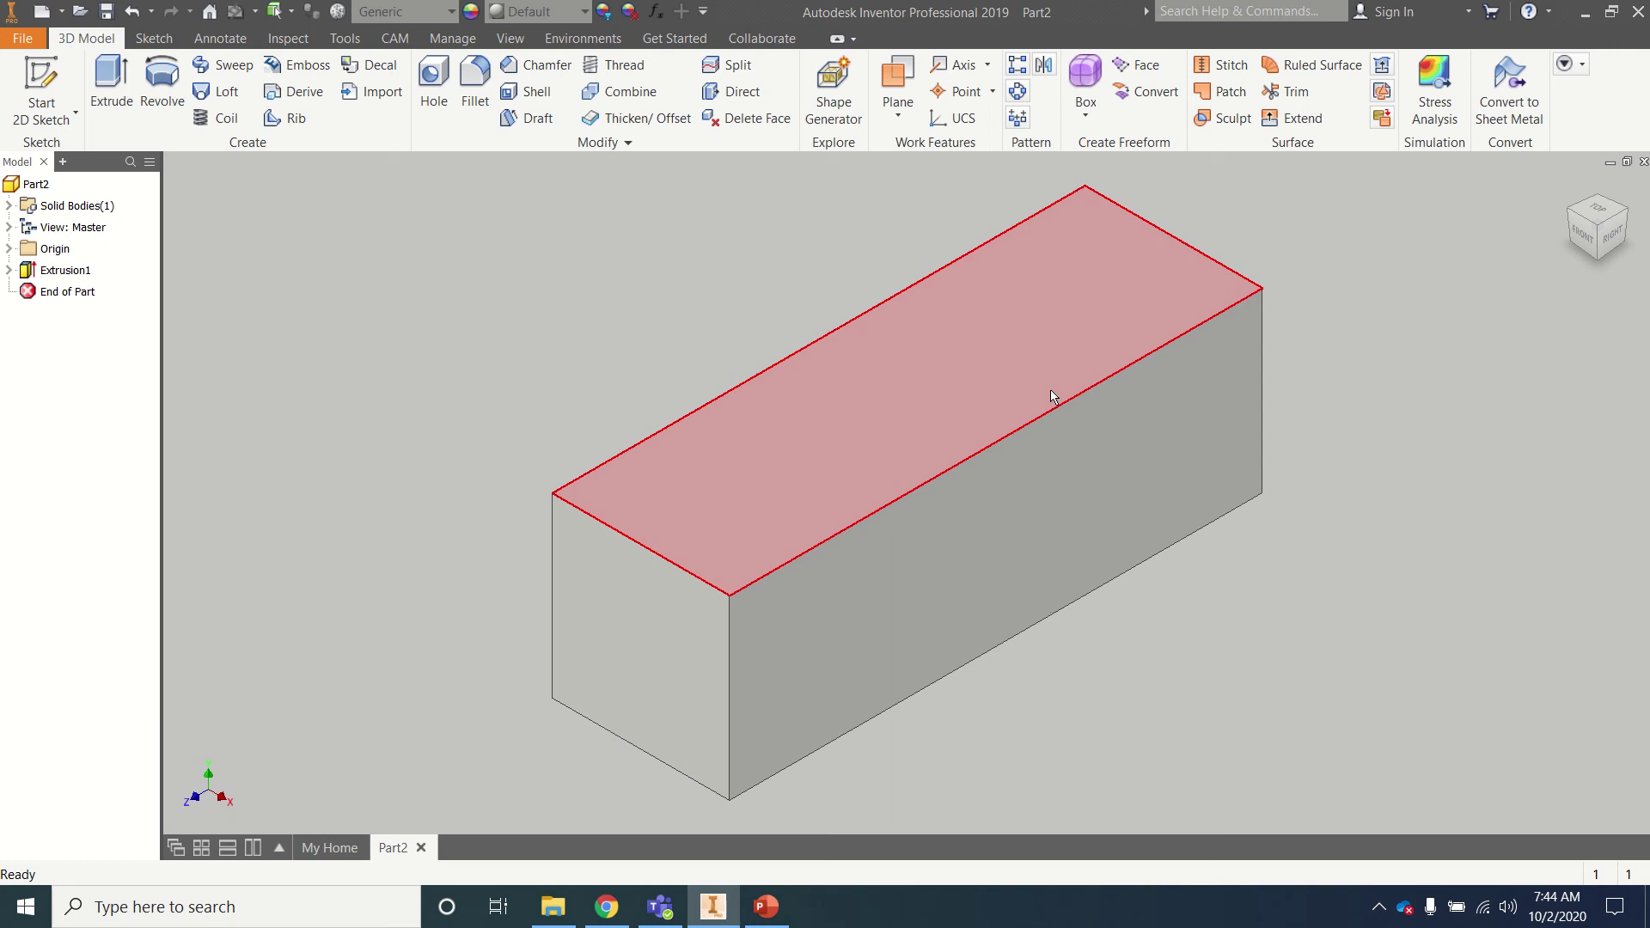
pyautogui.press('F2')
pyautogui.moveTo(460, 339)
pyautogui.mouseDown()
pyautogui.moveTo(851, 364)
pyautogui.moveTo(401, 401)
pyautogui.moveTo(671, 340)
pyautogui.moveTo(454, 347)
pyautogui.mouseUp()
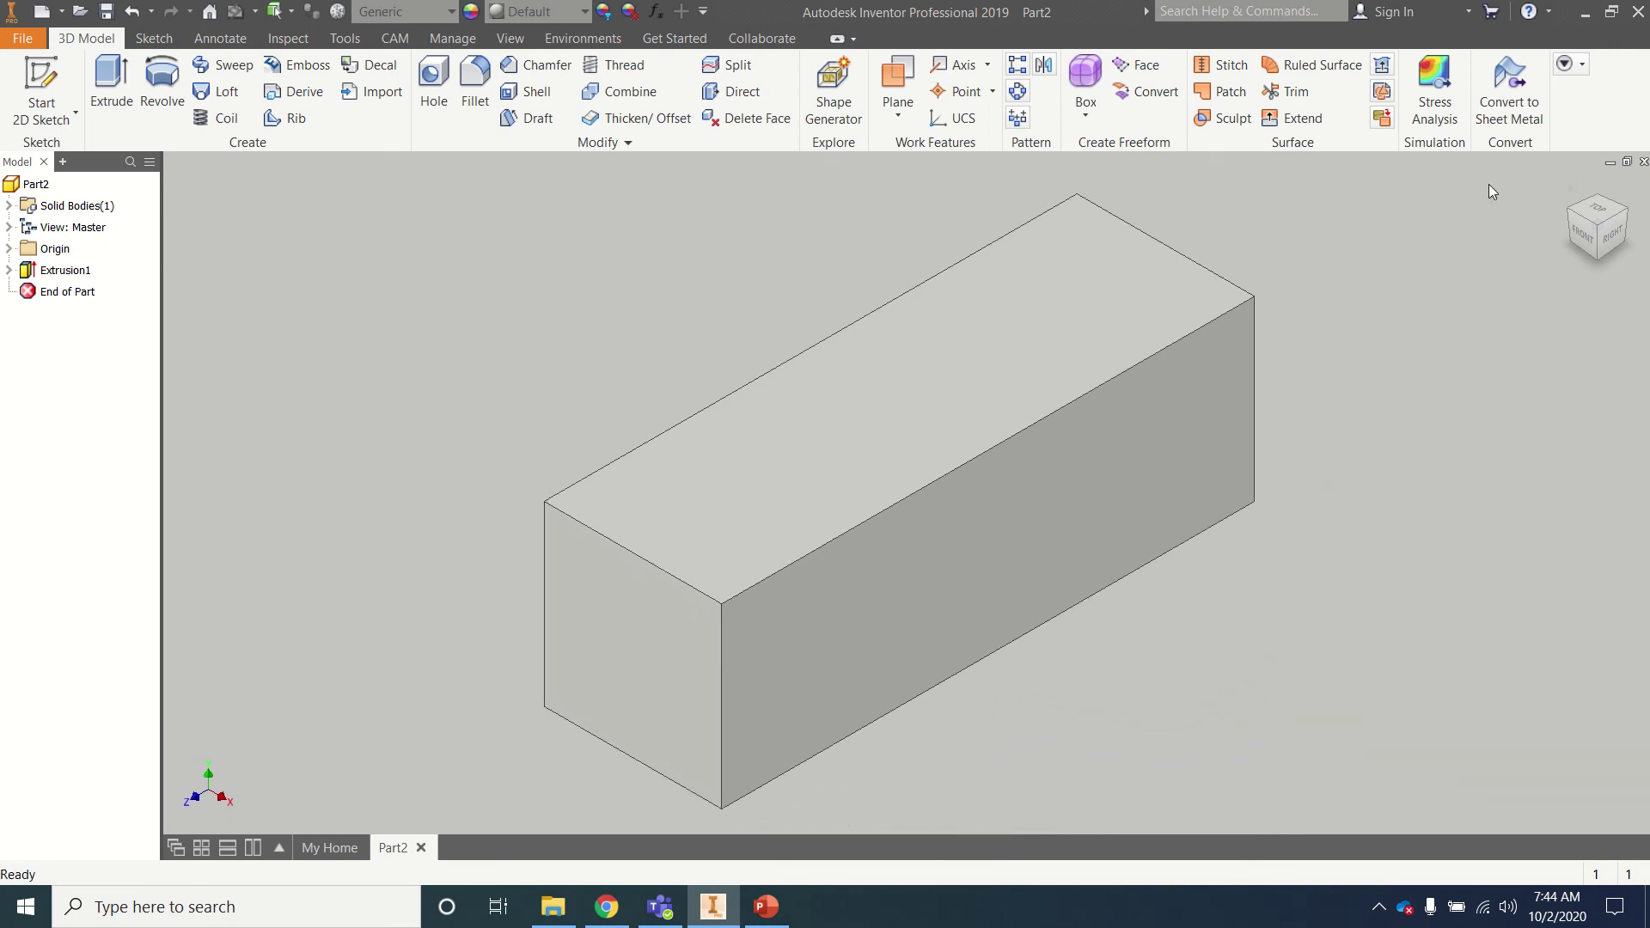
pyautogui.moveTo(1219, 290); pyautogui.dragTo(1227, 281)
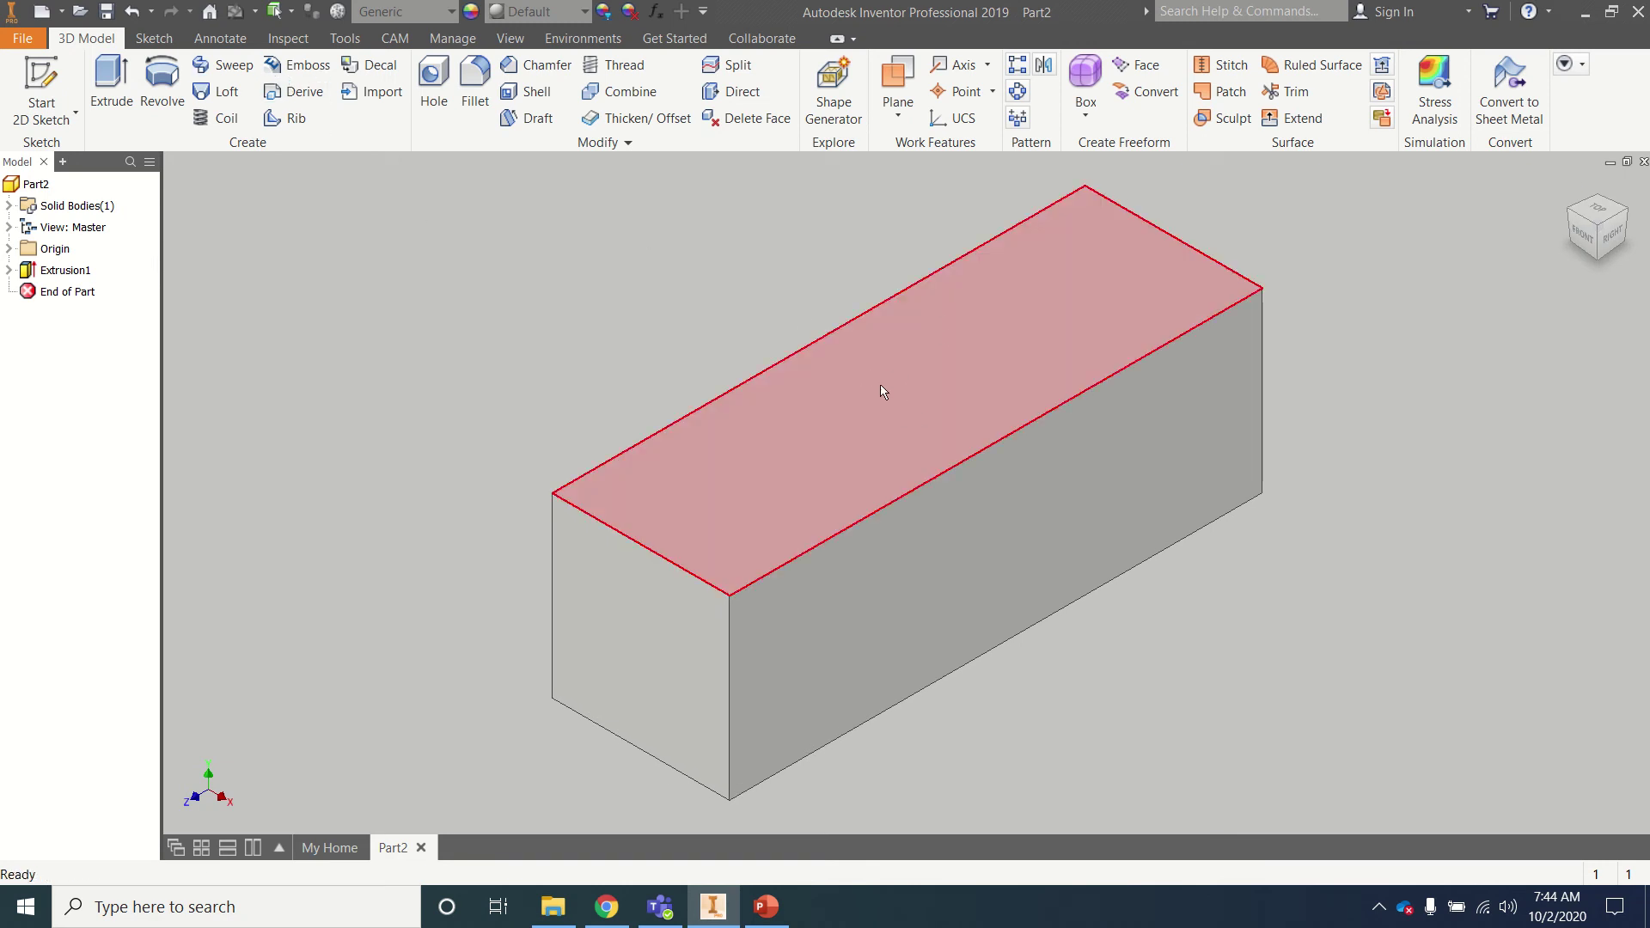
# - Sketch on the bar's top face, viewed from above, a rectangle spanning edge to edge
pyautogui.click(34, 73)
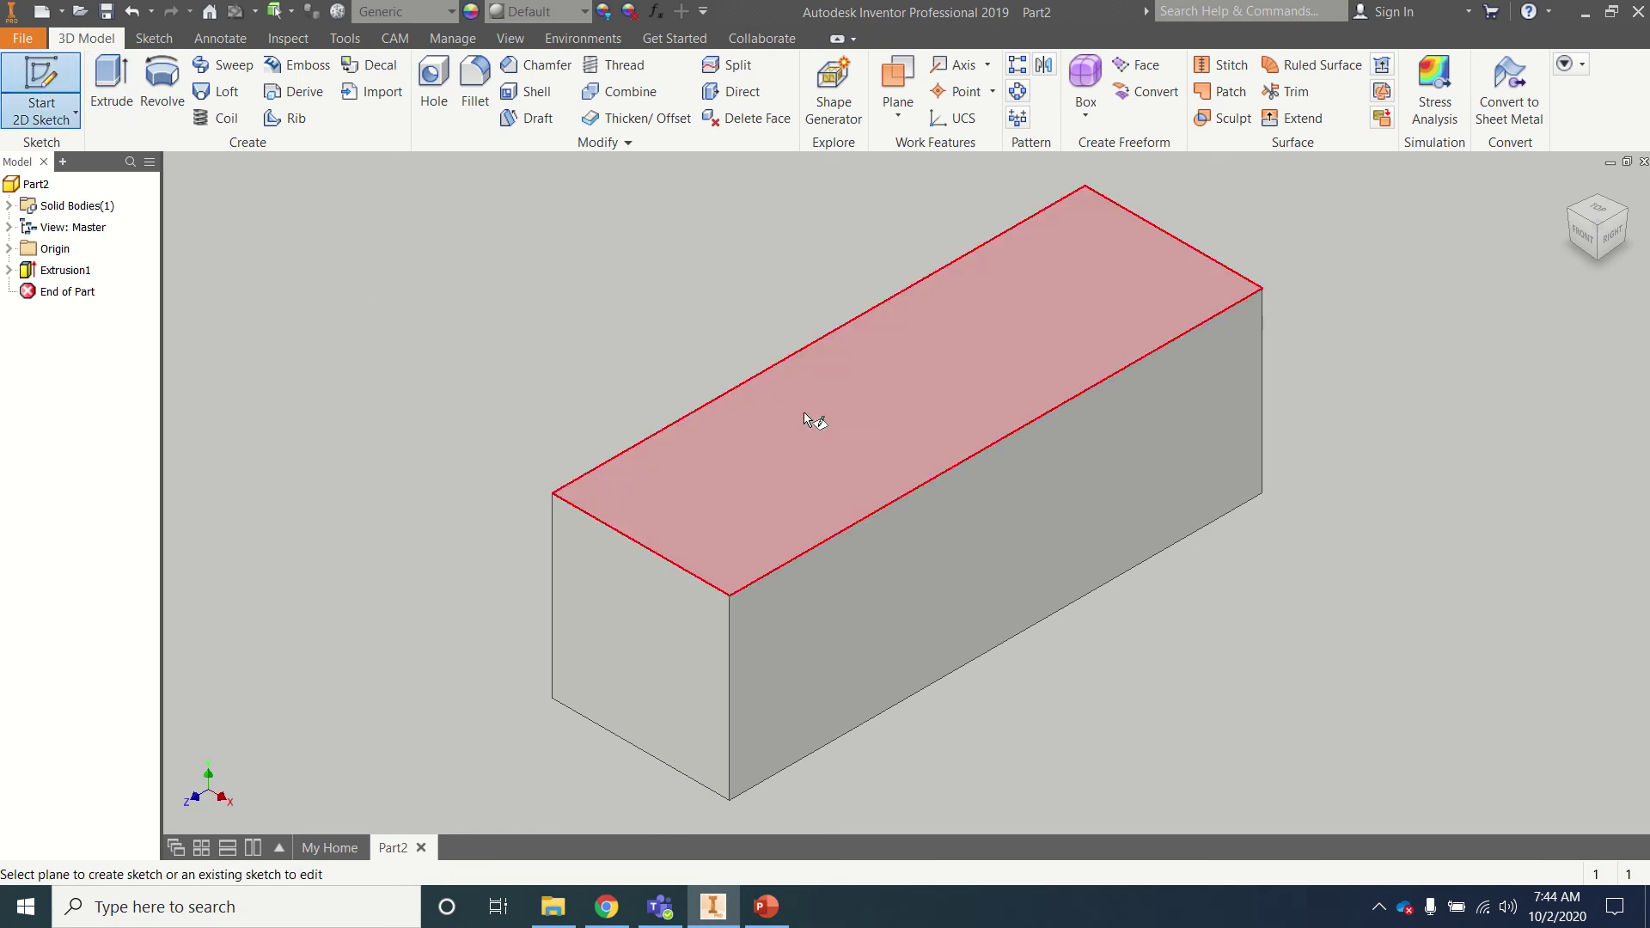
pyautogui.click(854, 427)
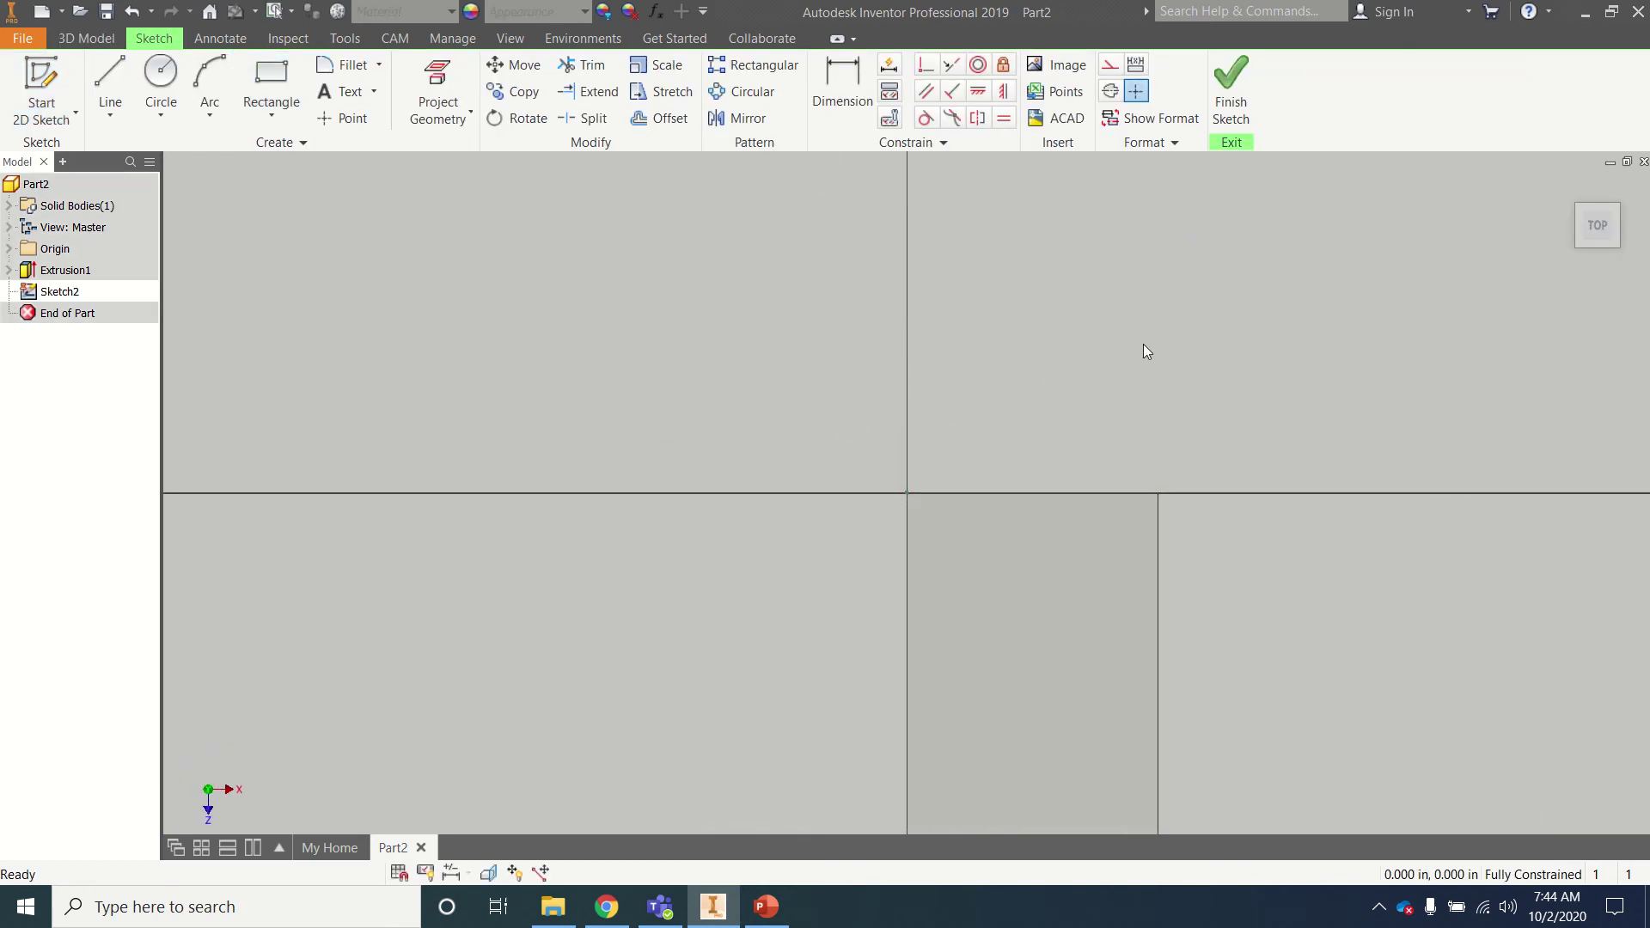
pyautogui.moveTo(1586, 237)
pyautogui.mouseDown()
pyautogui.moveTo(1604, 257)
pyautogui.moveTo(1596, 238)
pyautogui.mouseUp()
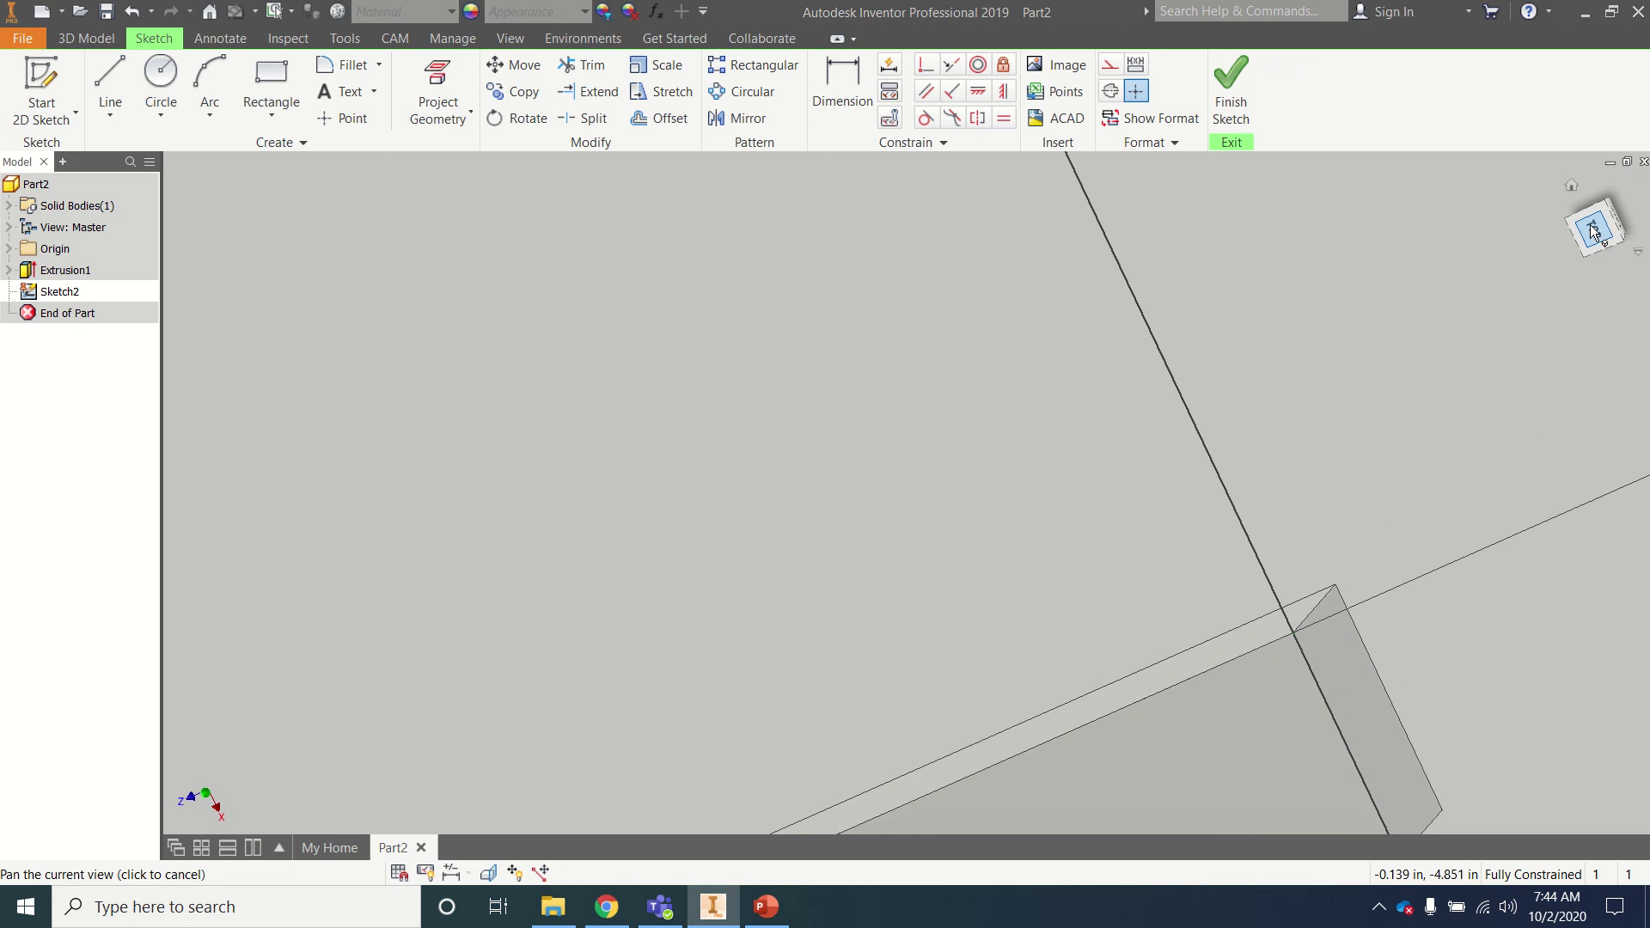
pyautogui.click(1595, 232)
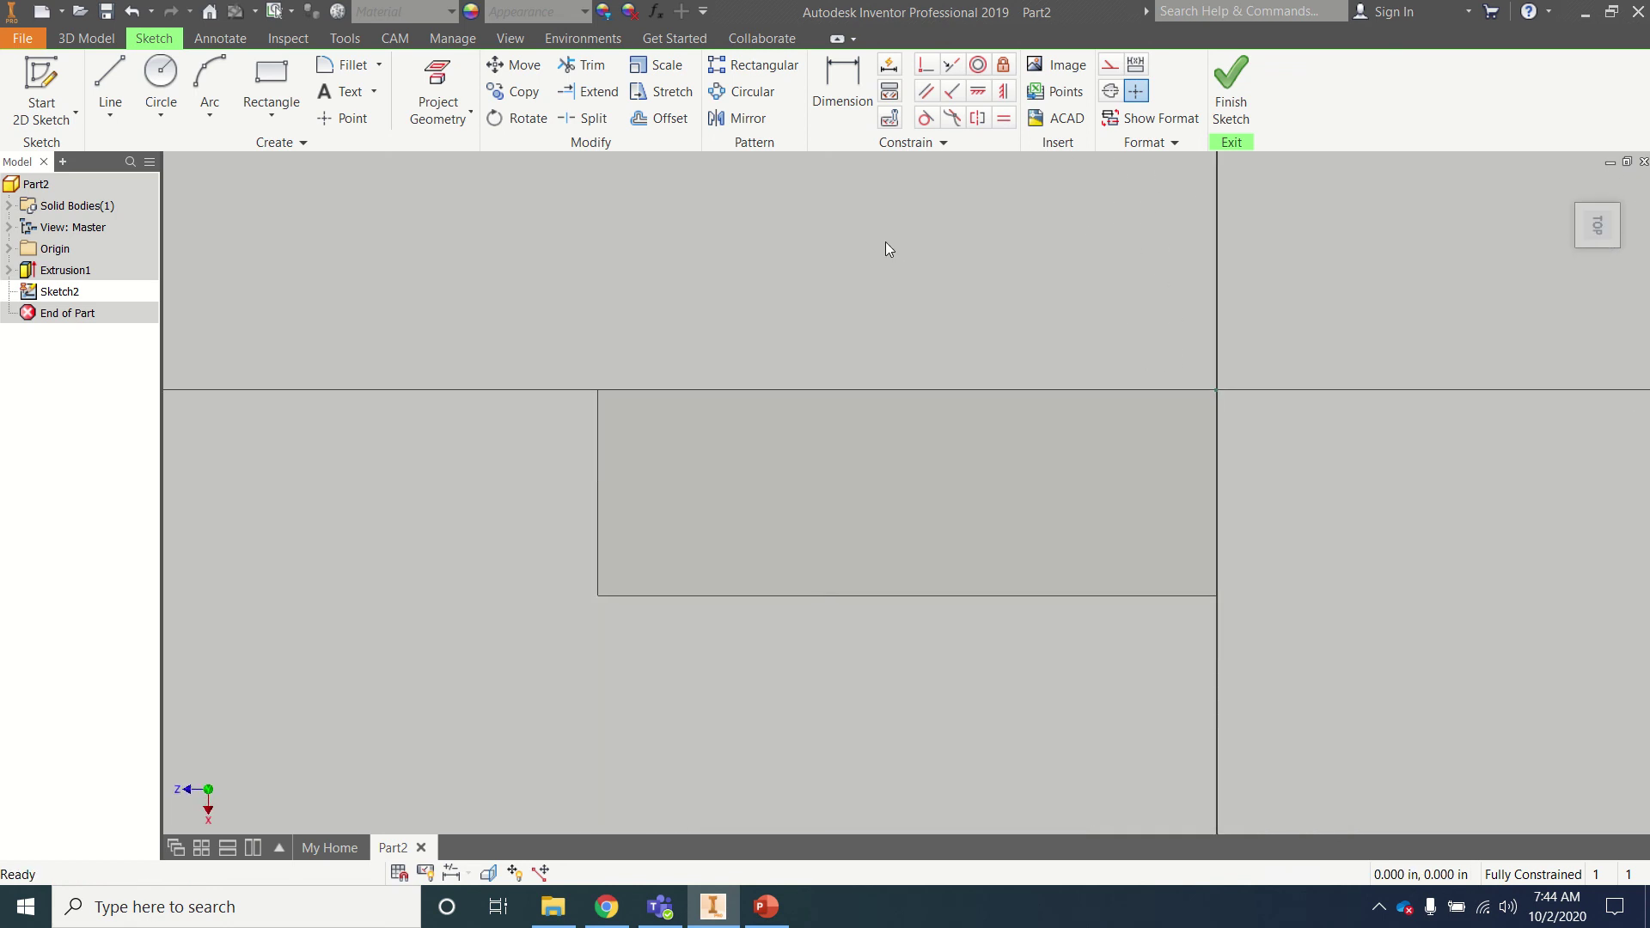
pyautogui.click(260, 82)
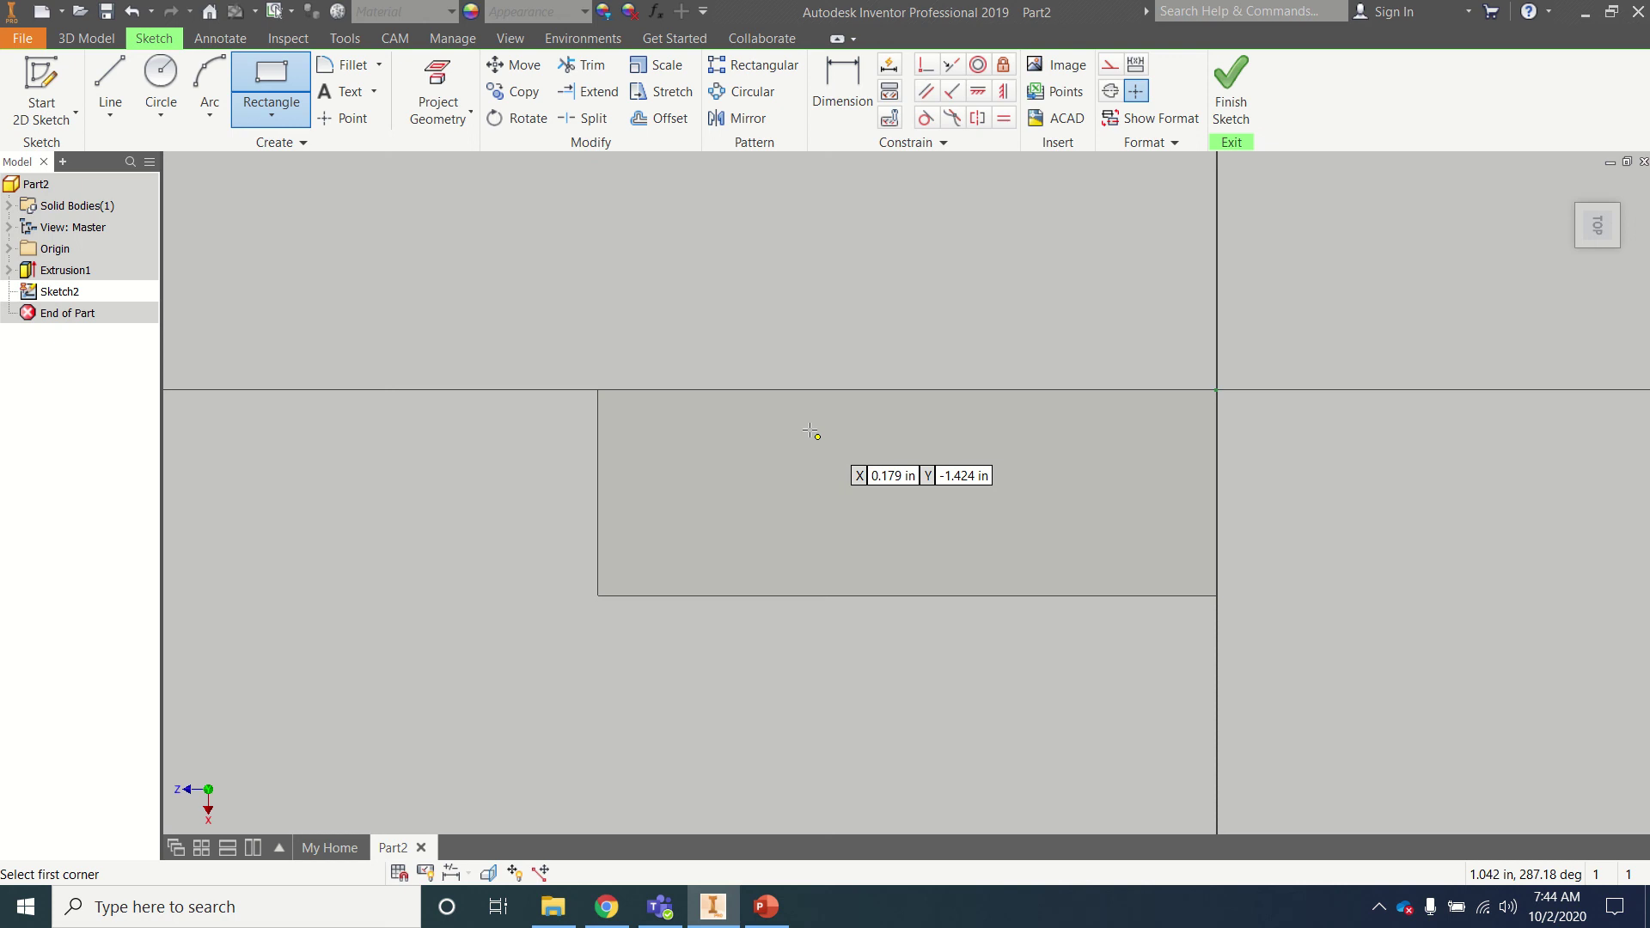
pyautogui.click(773, 391)
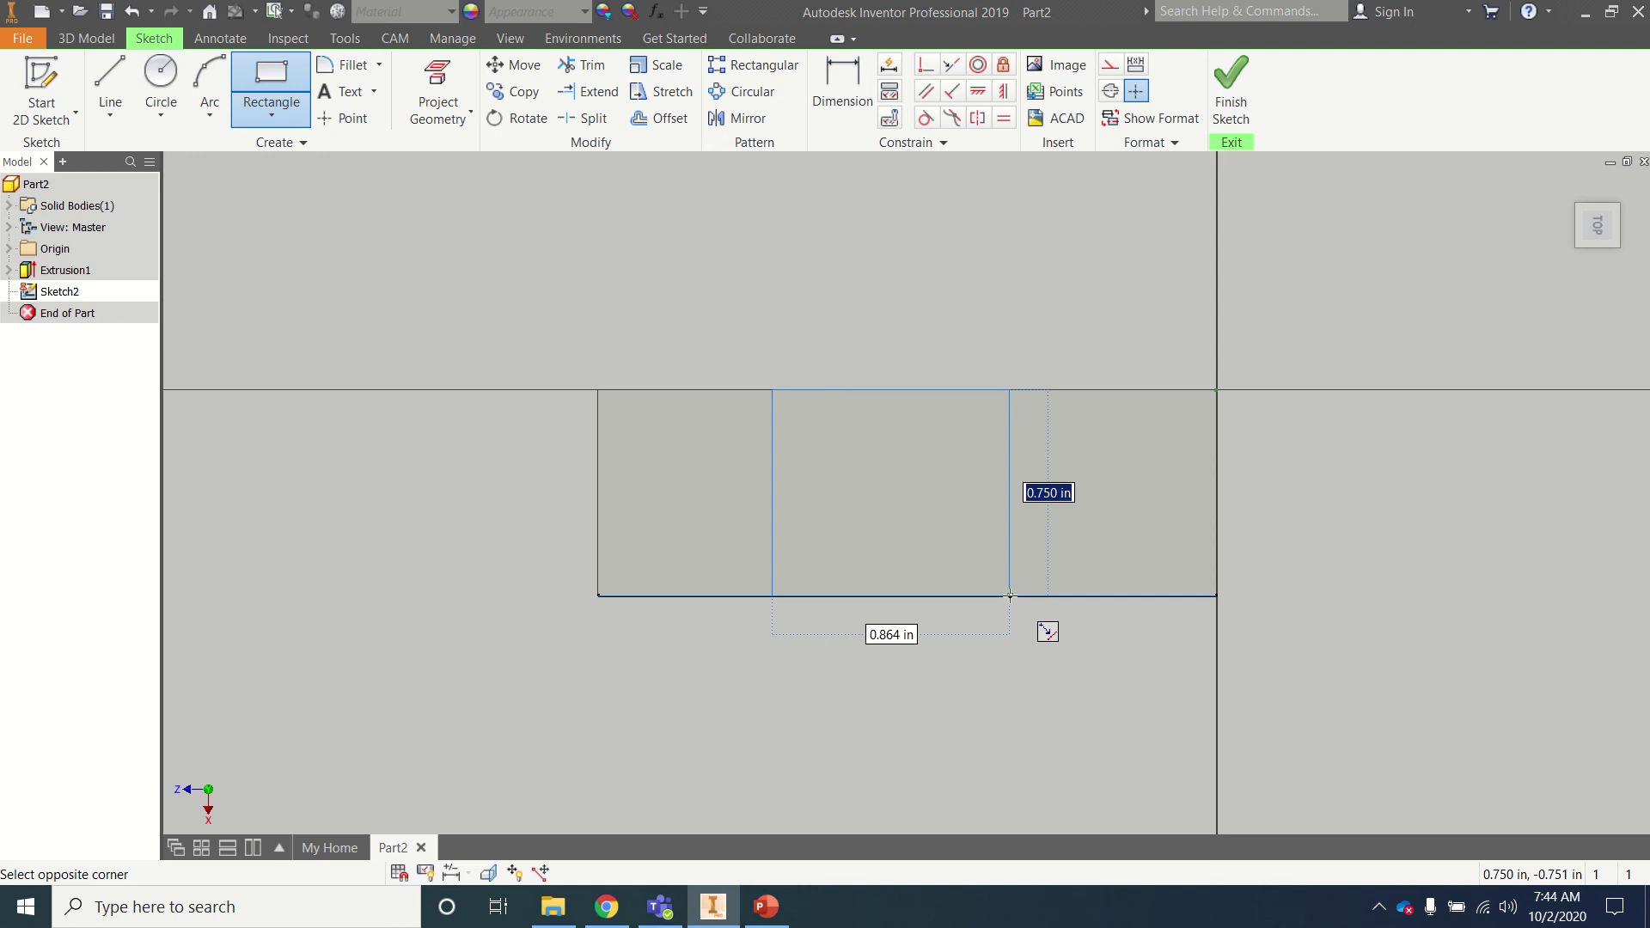
pyautogui.press('Escape')
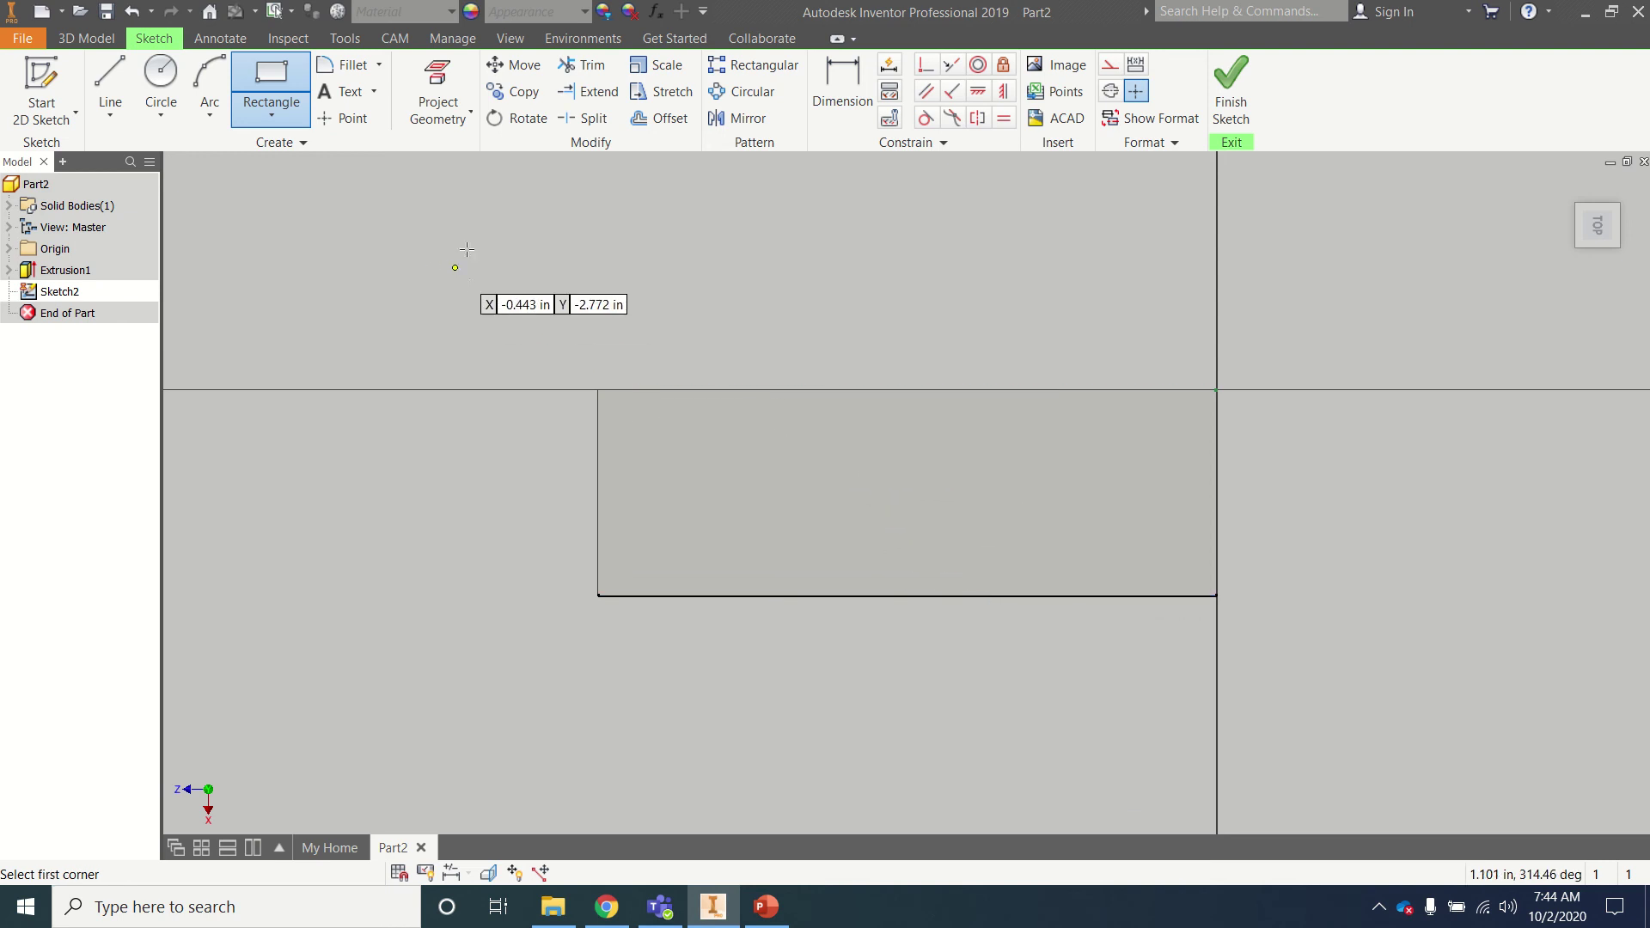
pyautogui.click(256, 67)
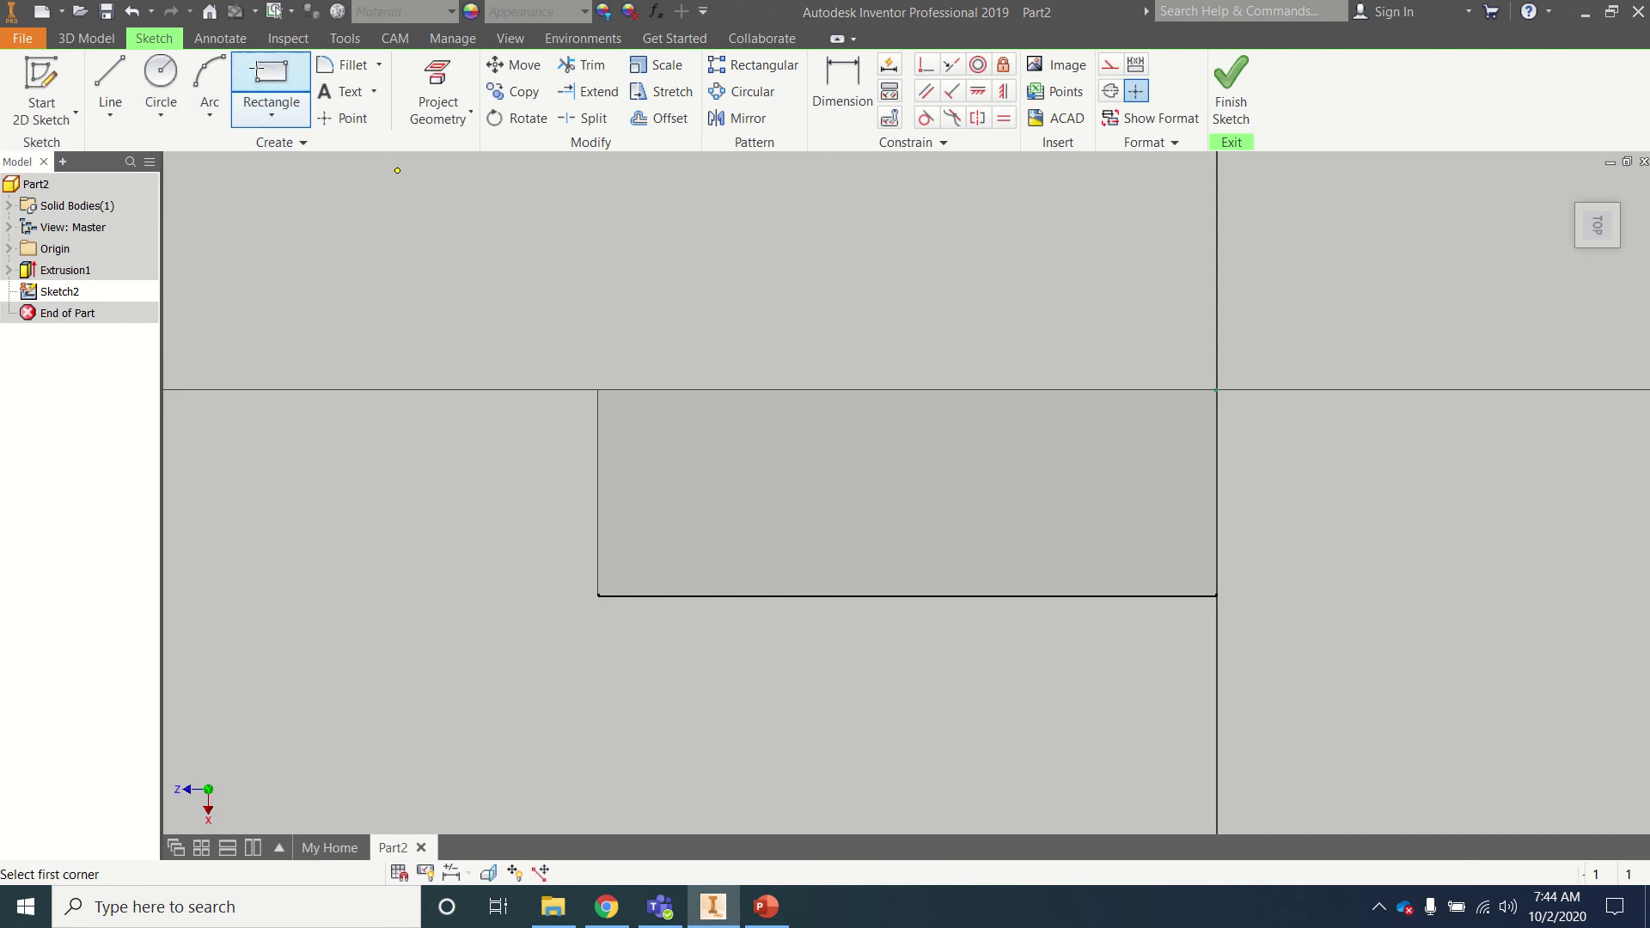
pyautogui.click(770, 390)
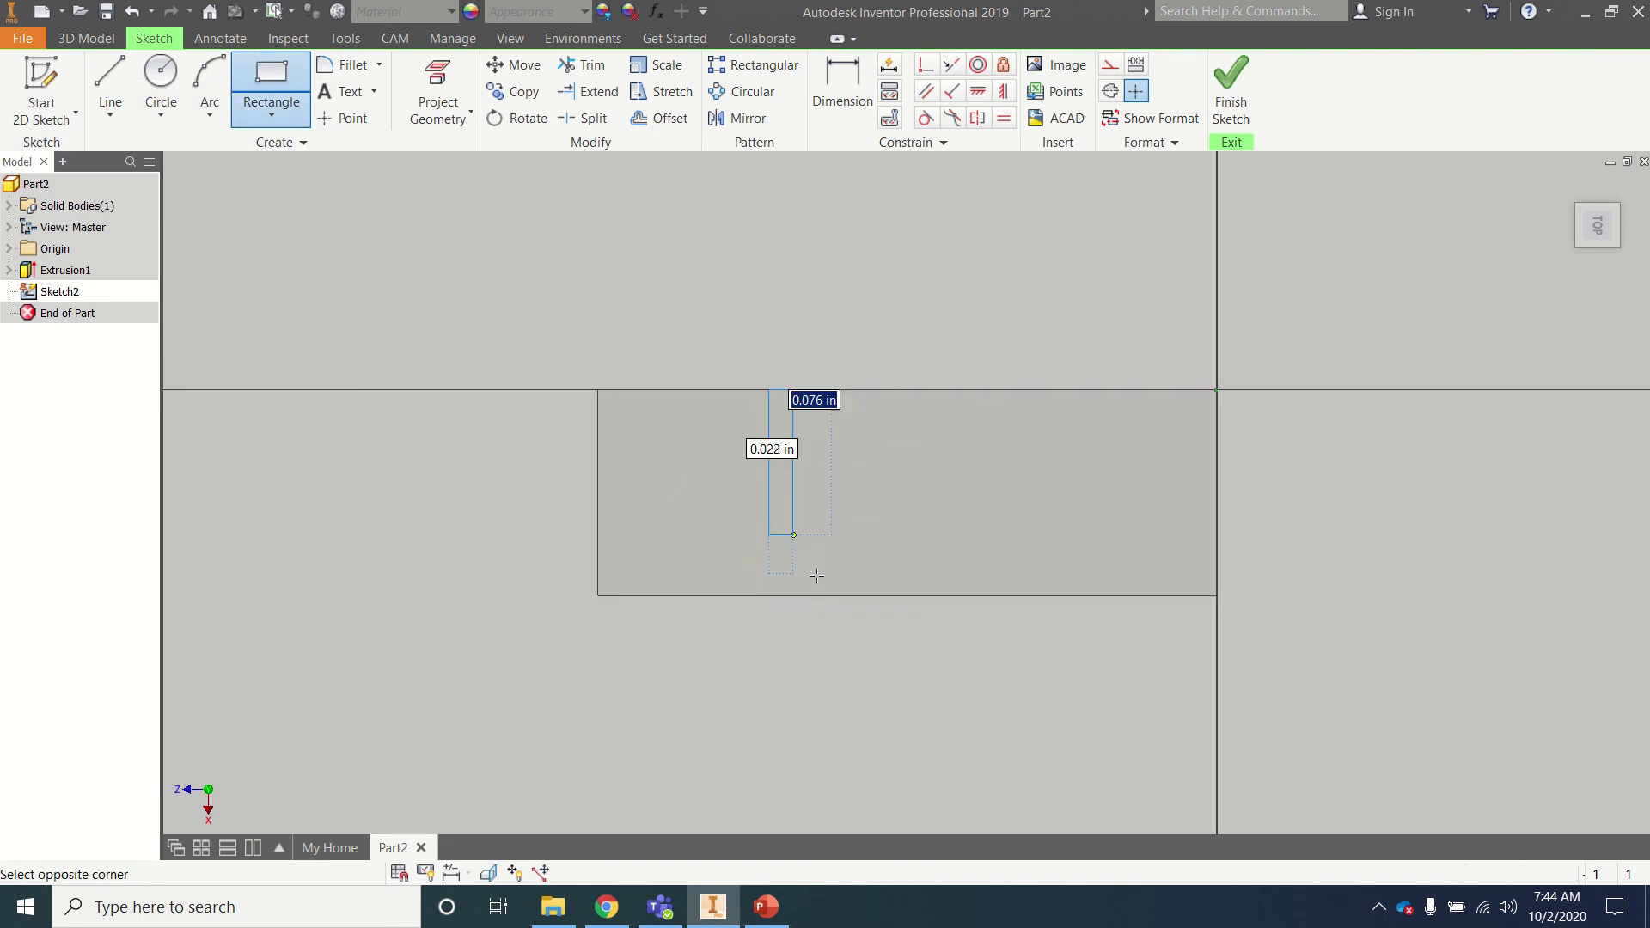
pyautogui.click(1004, 596)
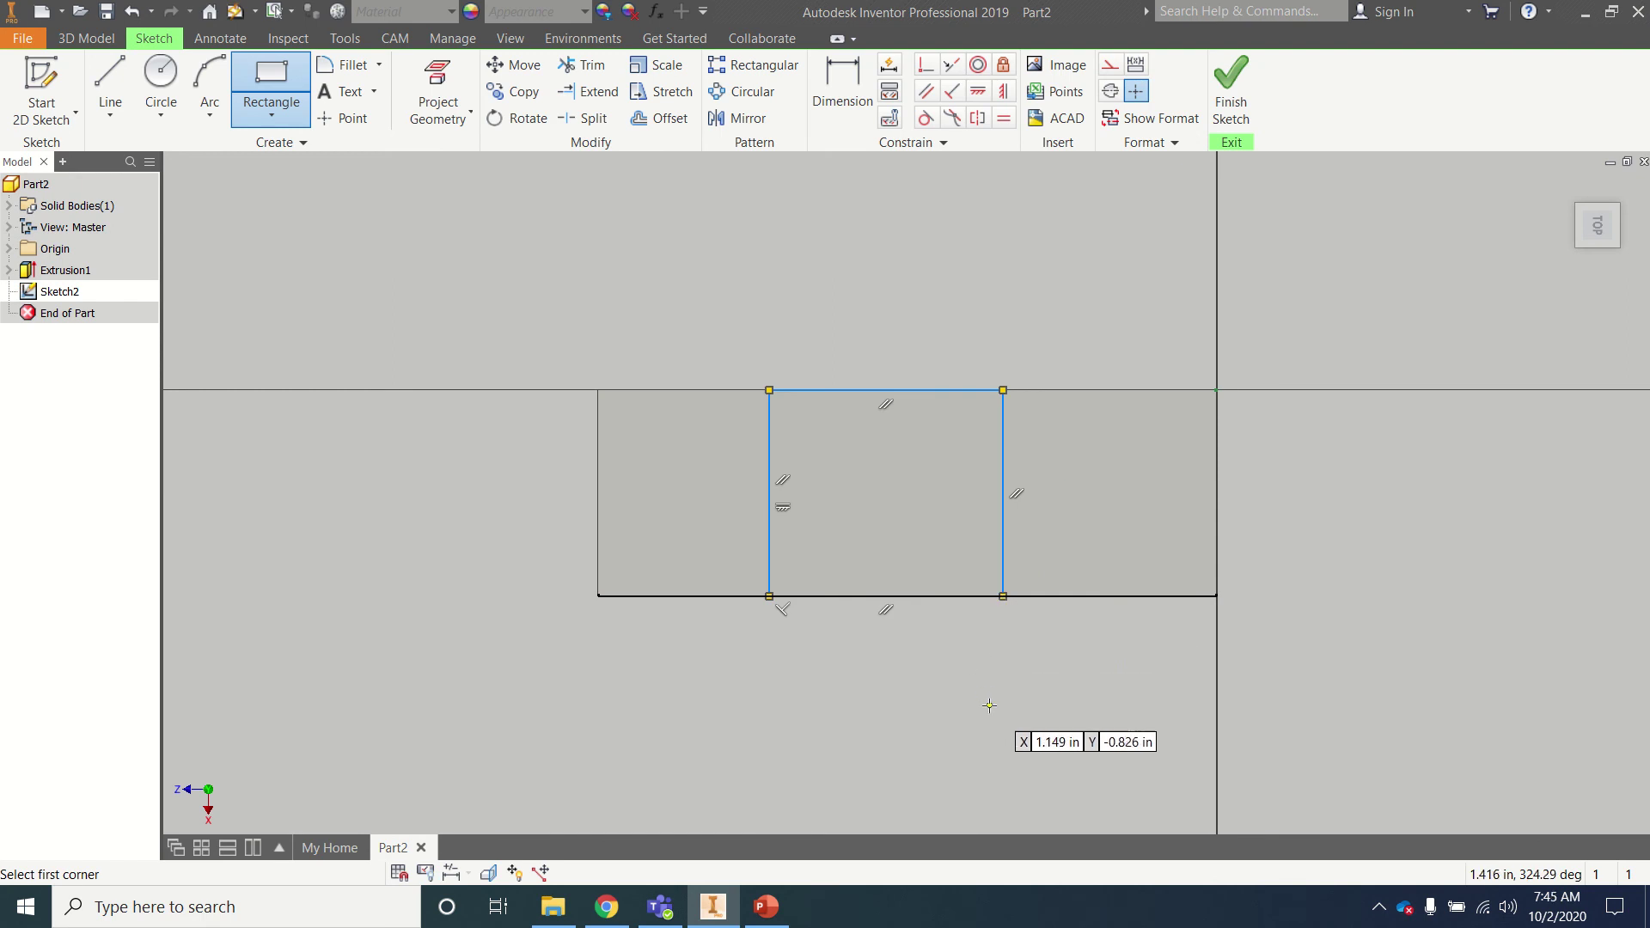
# - Dimension the sketched rectangle's width to 0.75 in
pyautogui.click(841, 78)
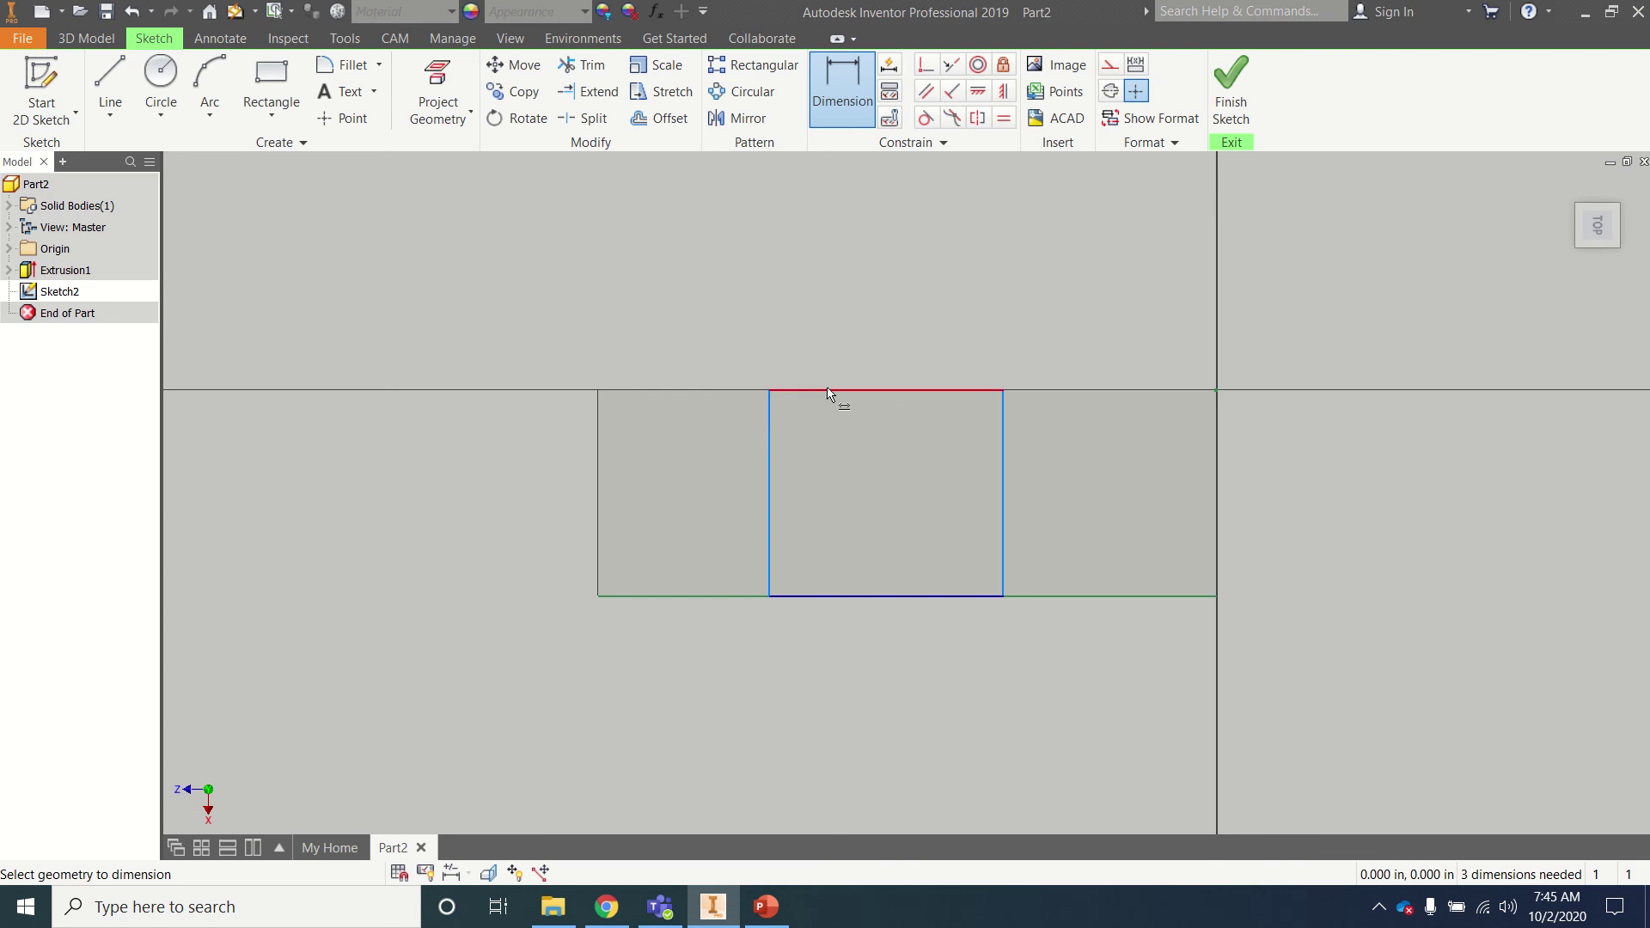
pyautogui.click(769, 434)
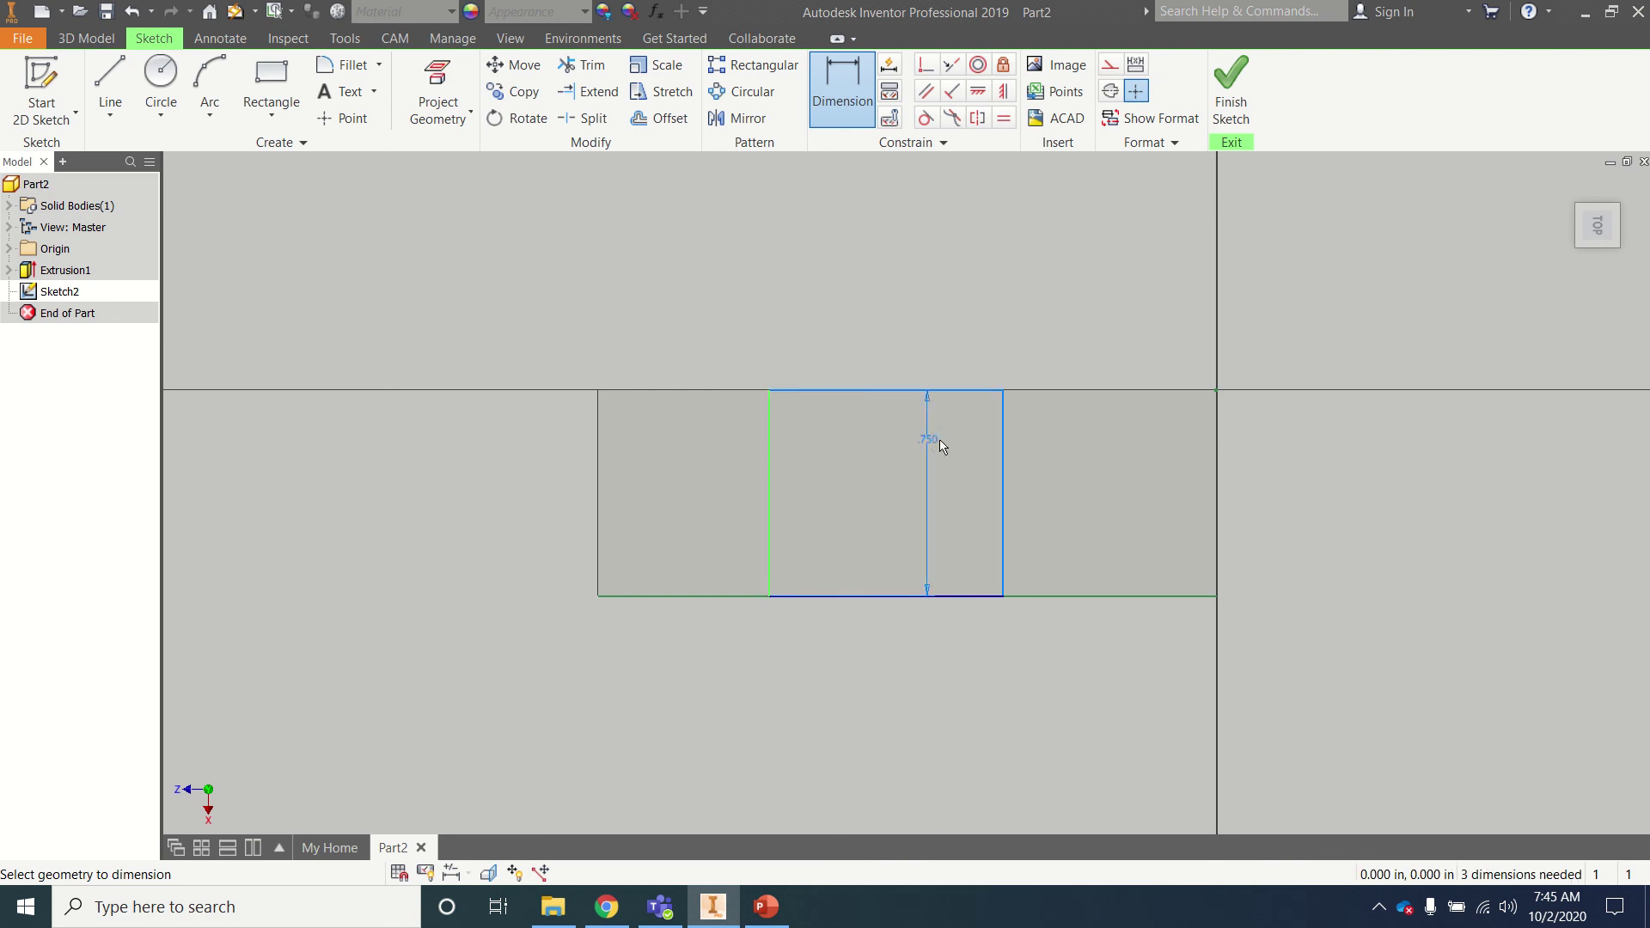
pyautogui.click(1001, 461)
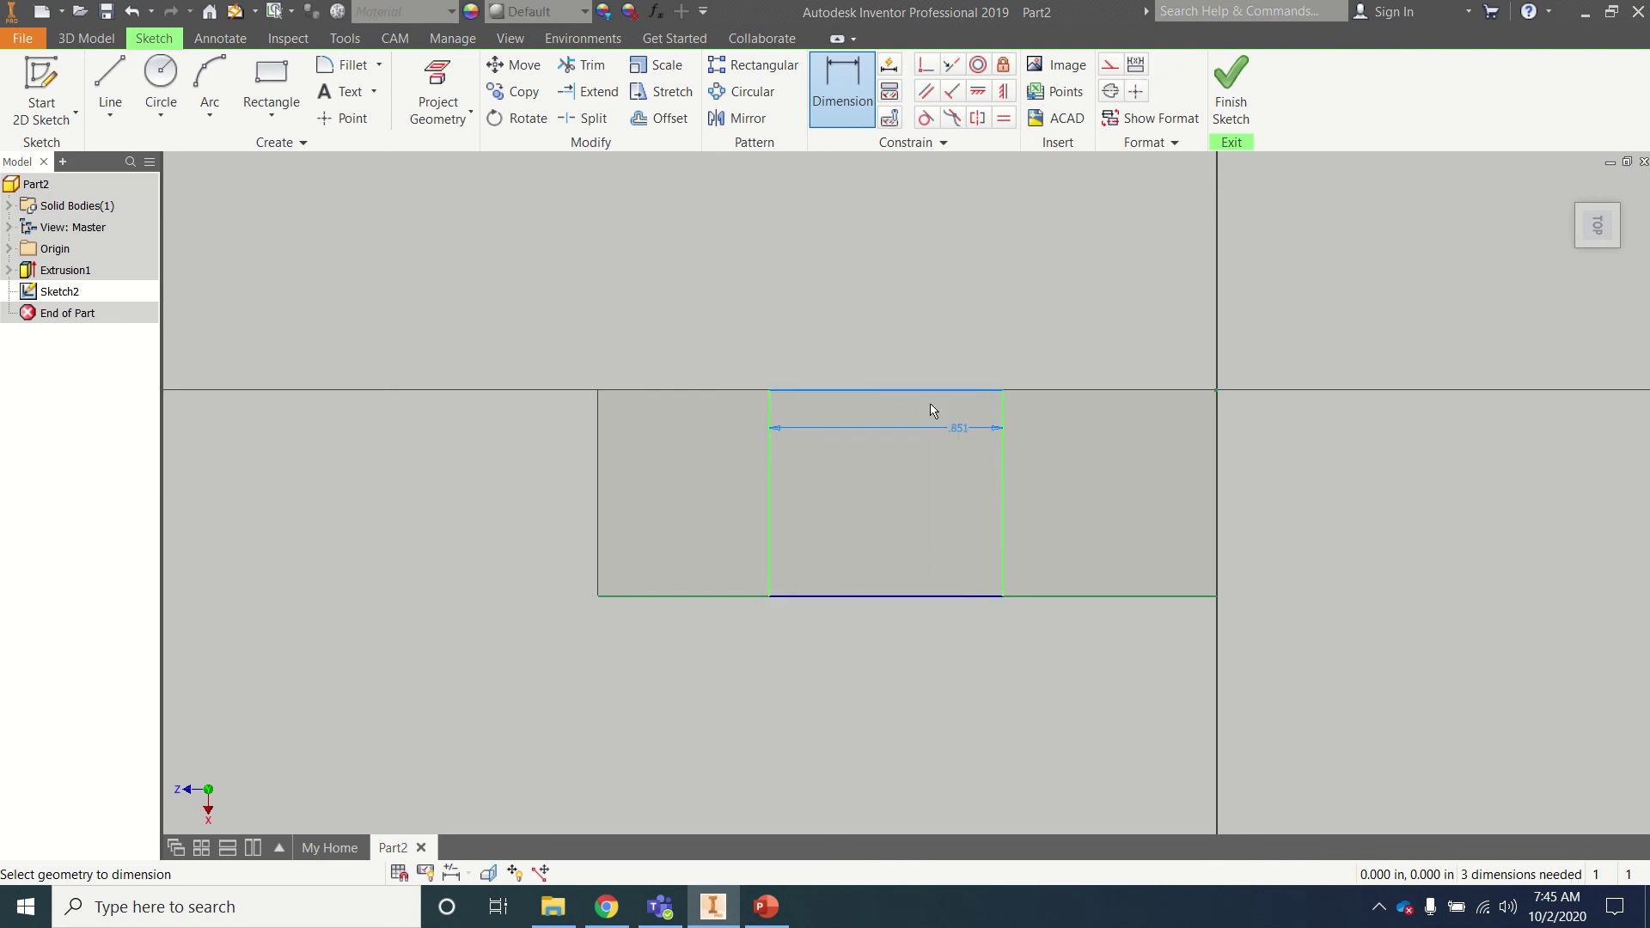
pyautogui.click(885, 322)
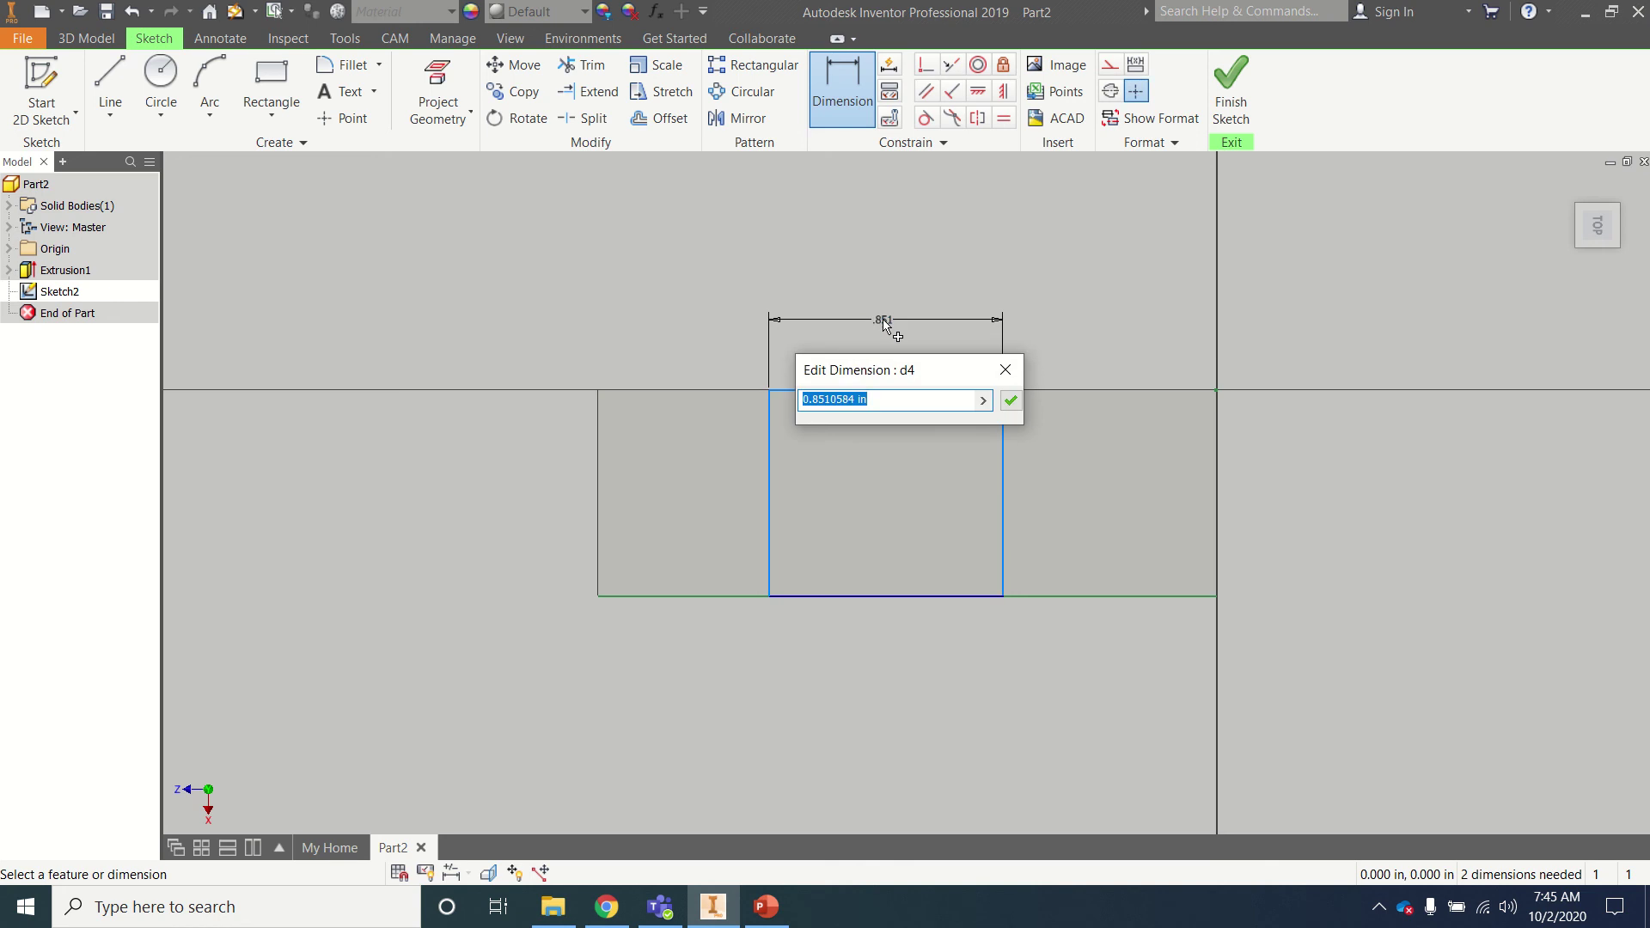
pyautogui.write('.75')
pyautogui.press('Return')
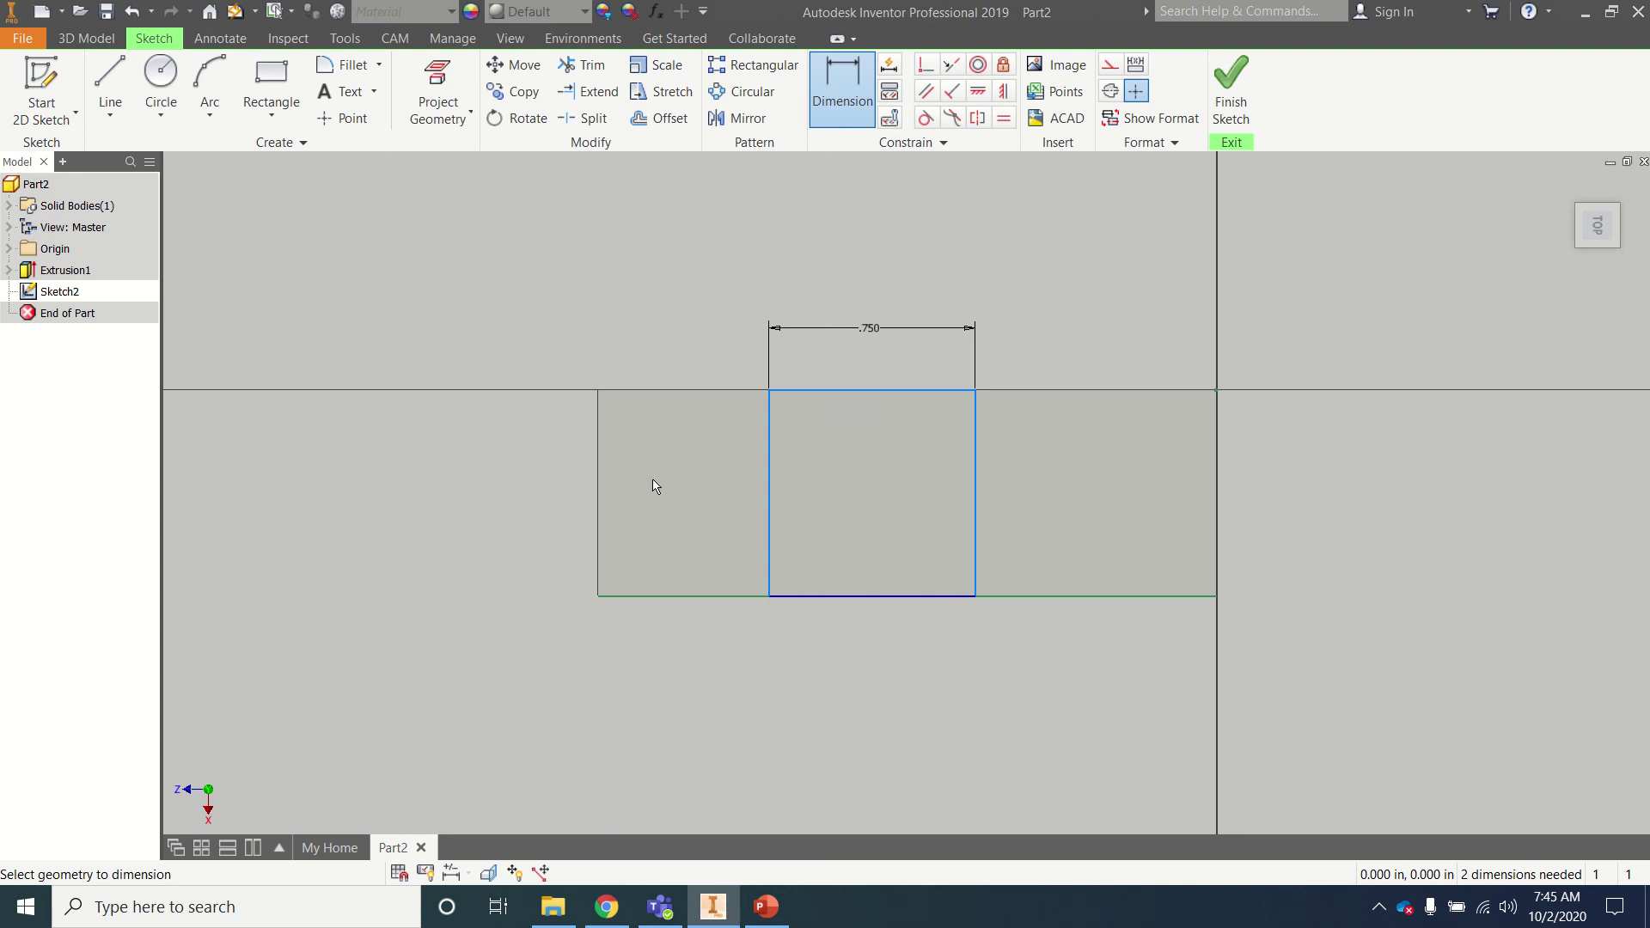
# - Dimension the rectangle 0.75 in from the bar's left end
pyautogui.click(602, 514)
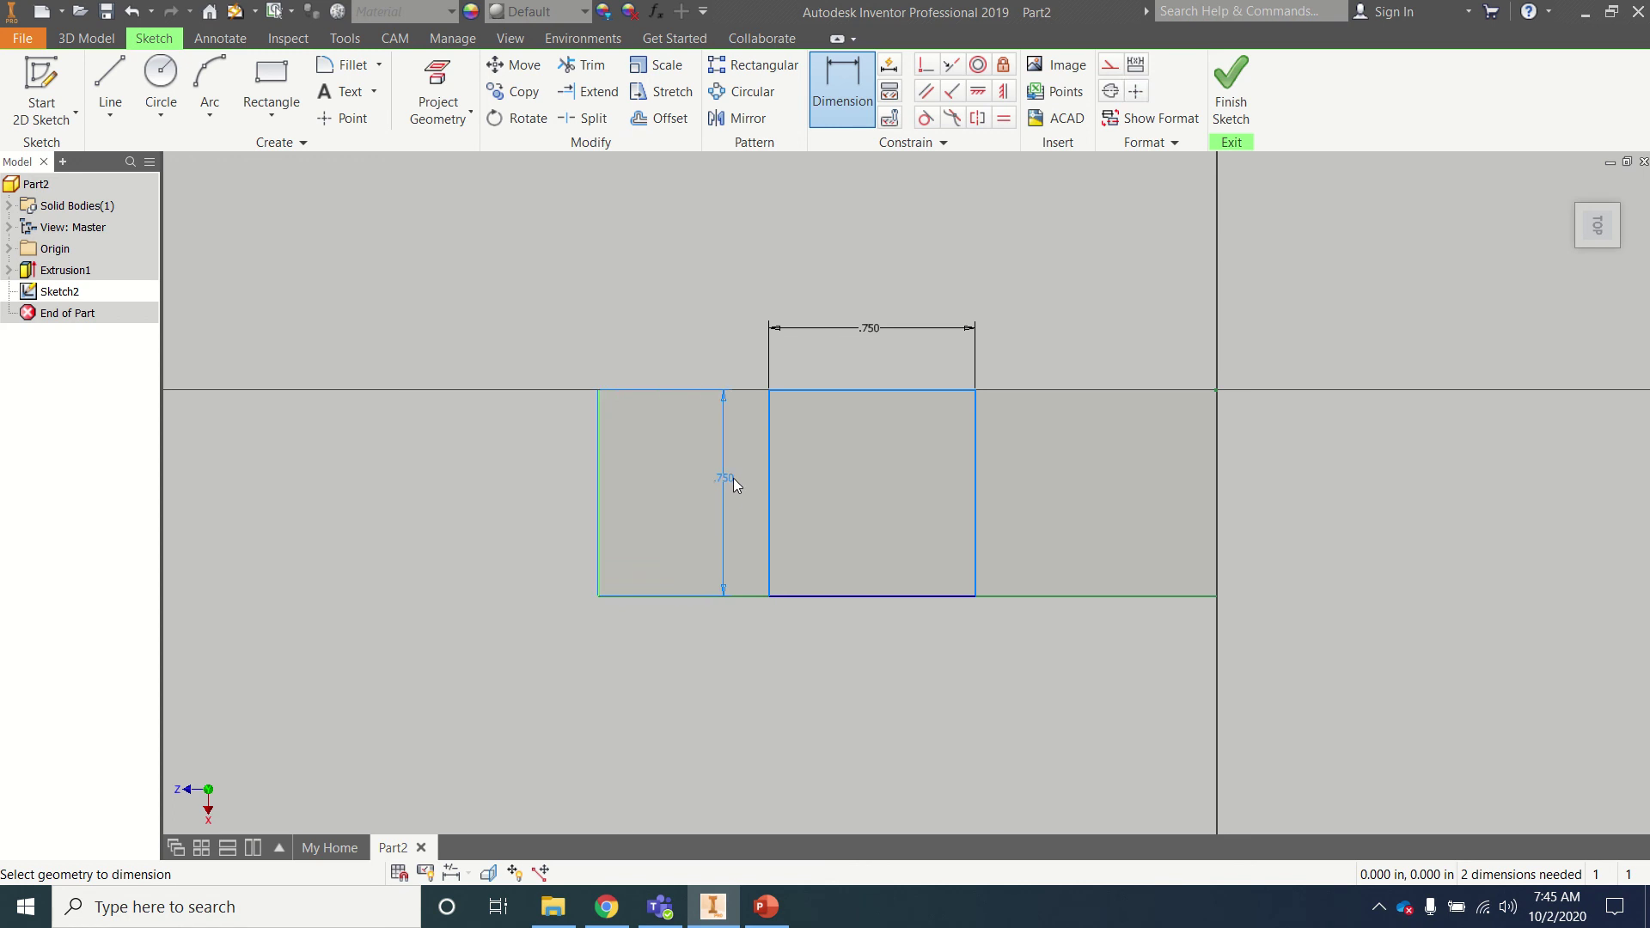
pyautogui.click(769, 482)
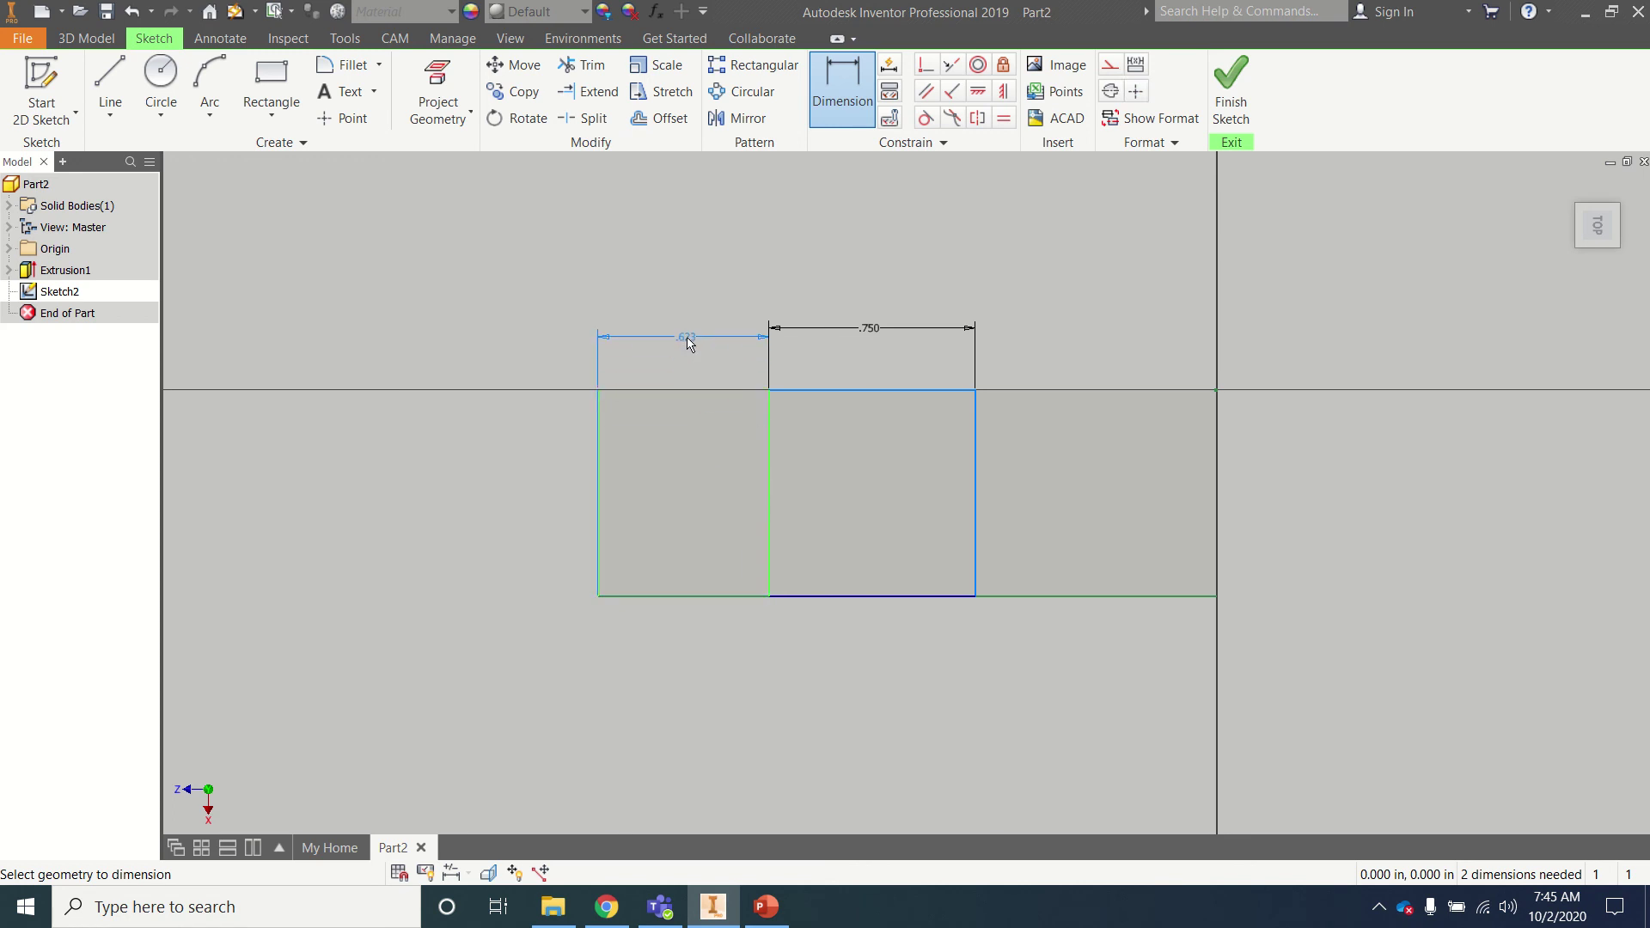
pyautogui.click(688, 336)
pyautogui.write('.75')
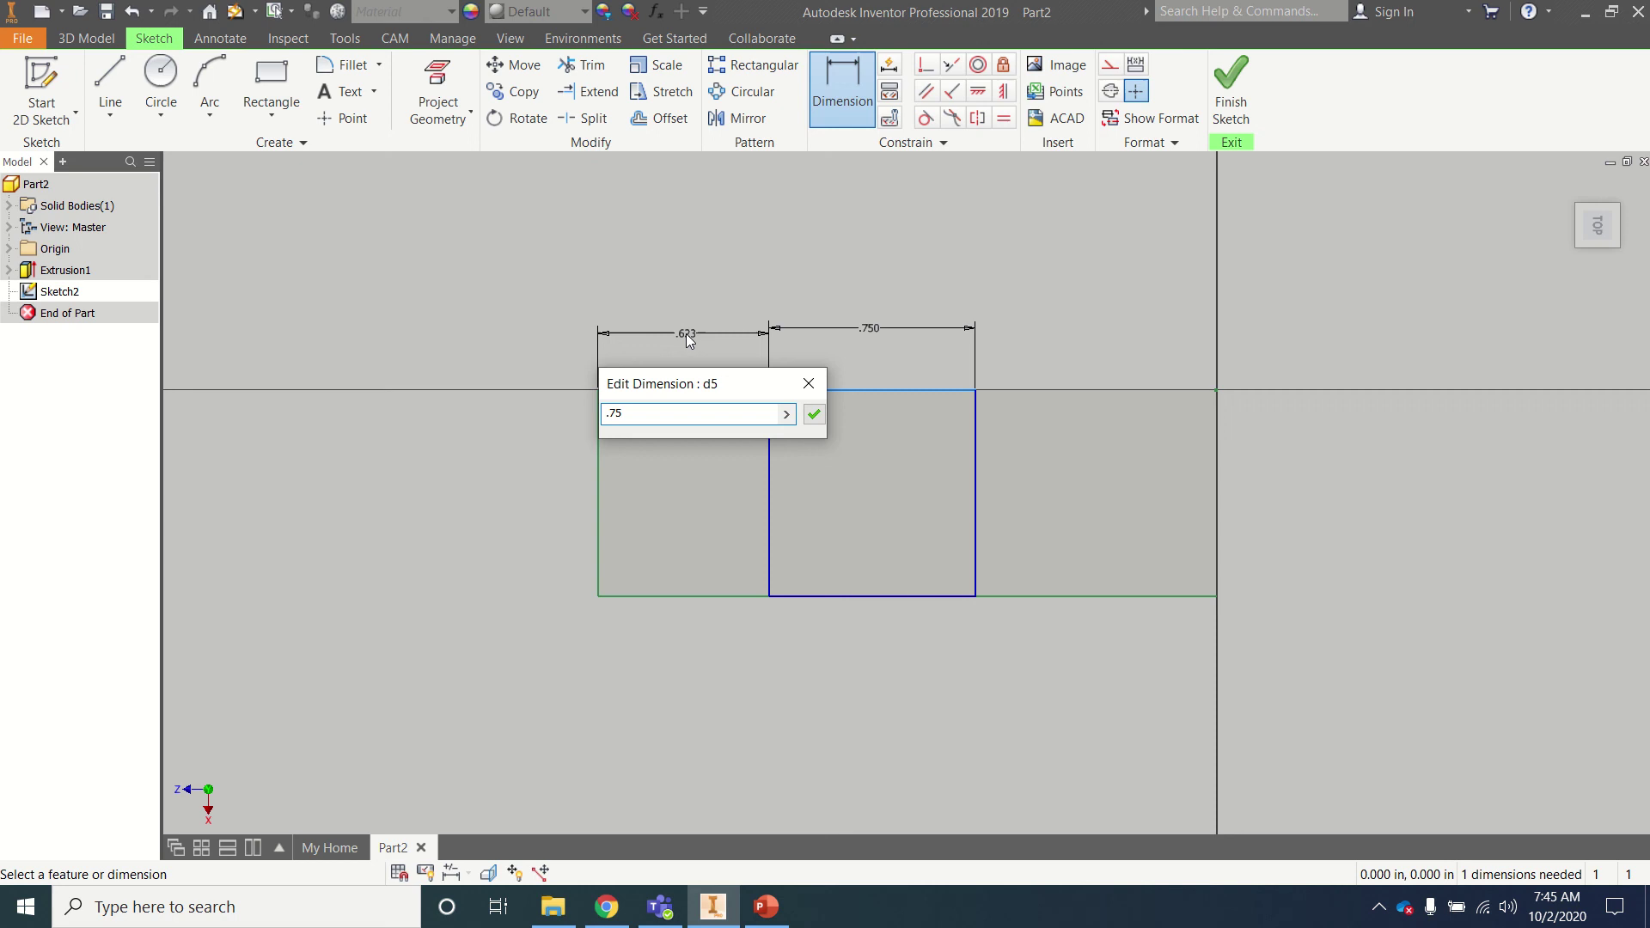
pyautogui.press('Return')
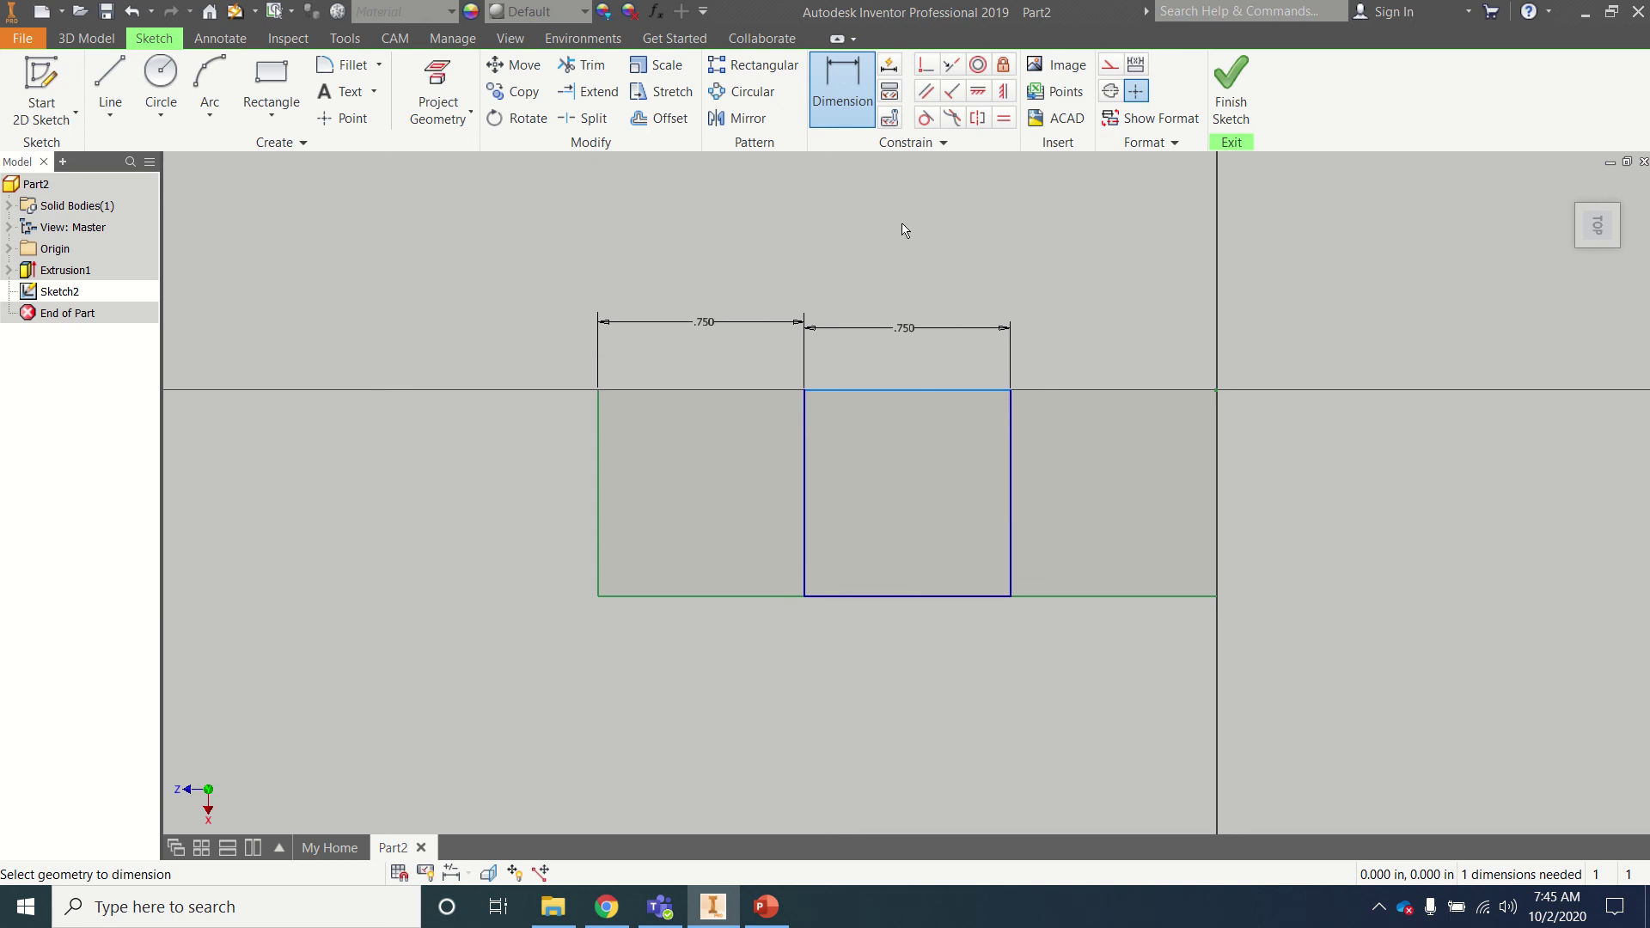
# - Finish the sketch and extrude the middle square 0.75 in as Extrusion2
pyautogui.click(1231, 86)
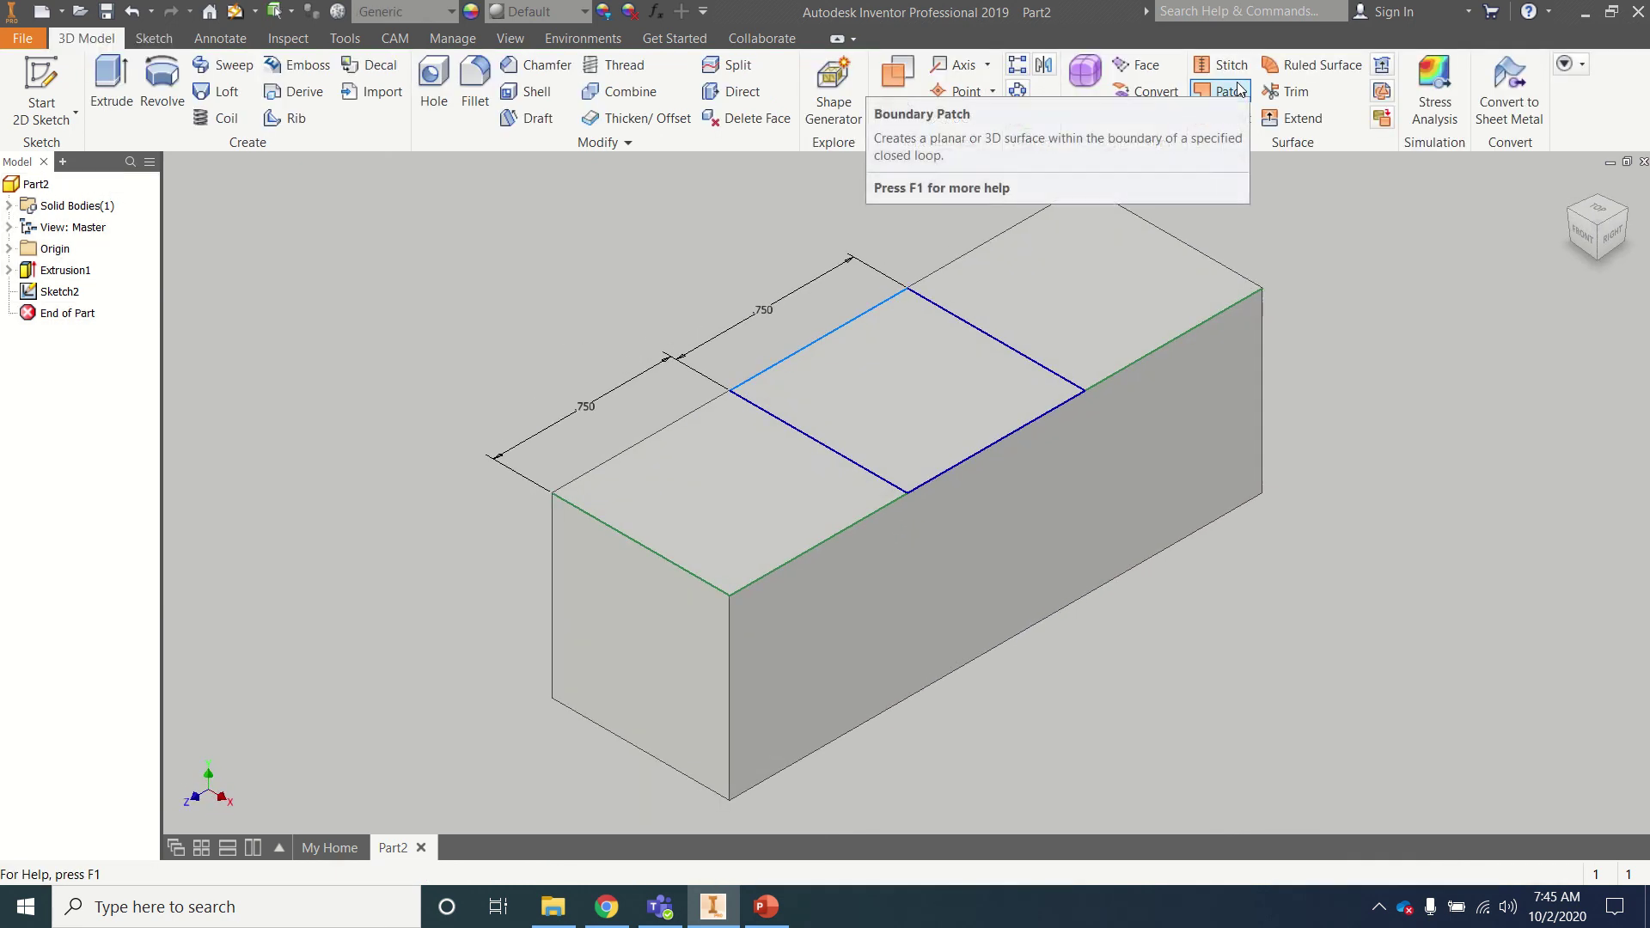
pyautogui.click(107, 68)
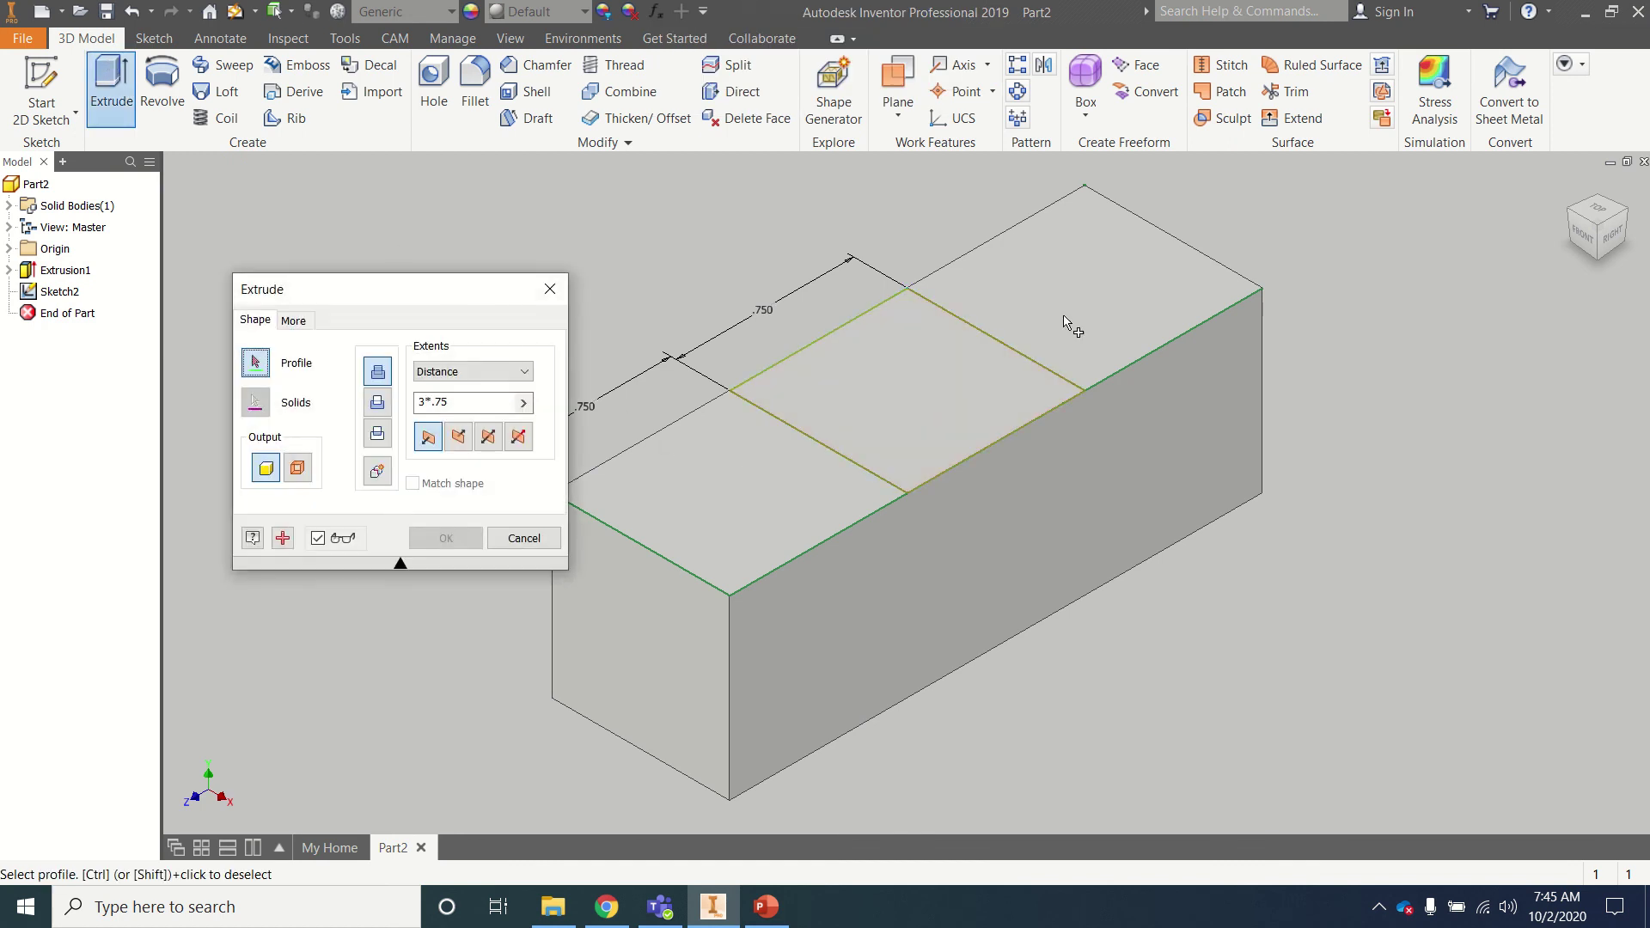
pyautogui.click(913, 381)
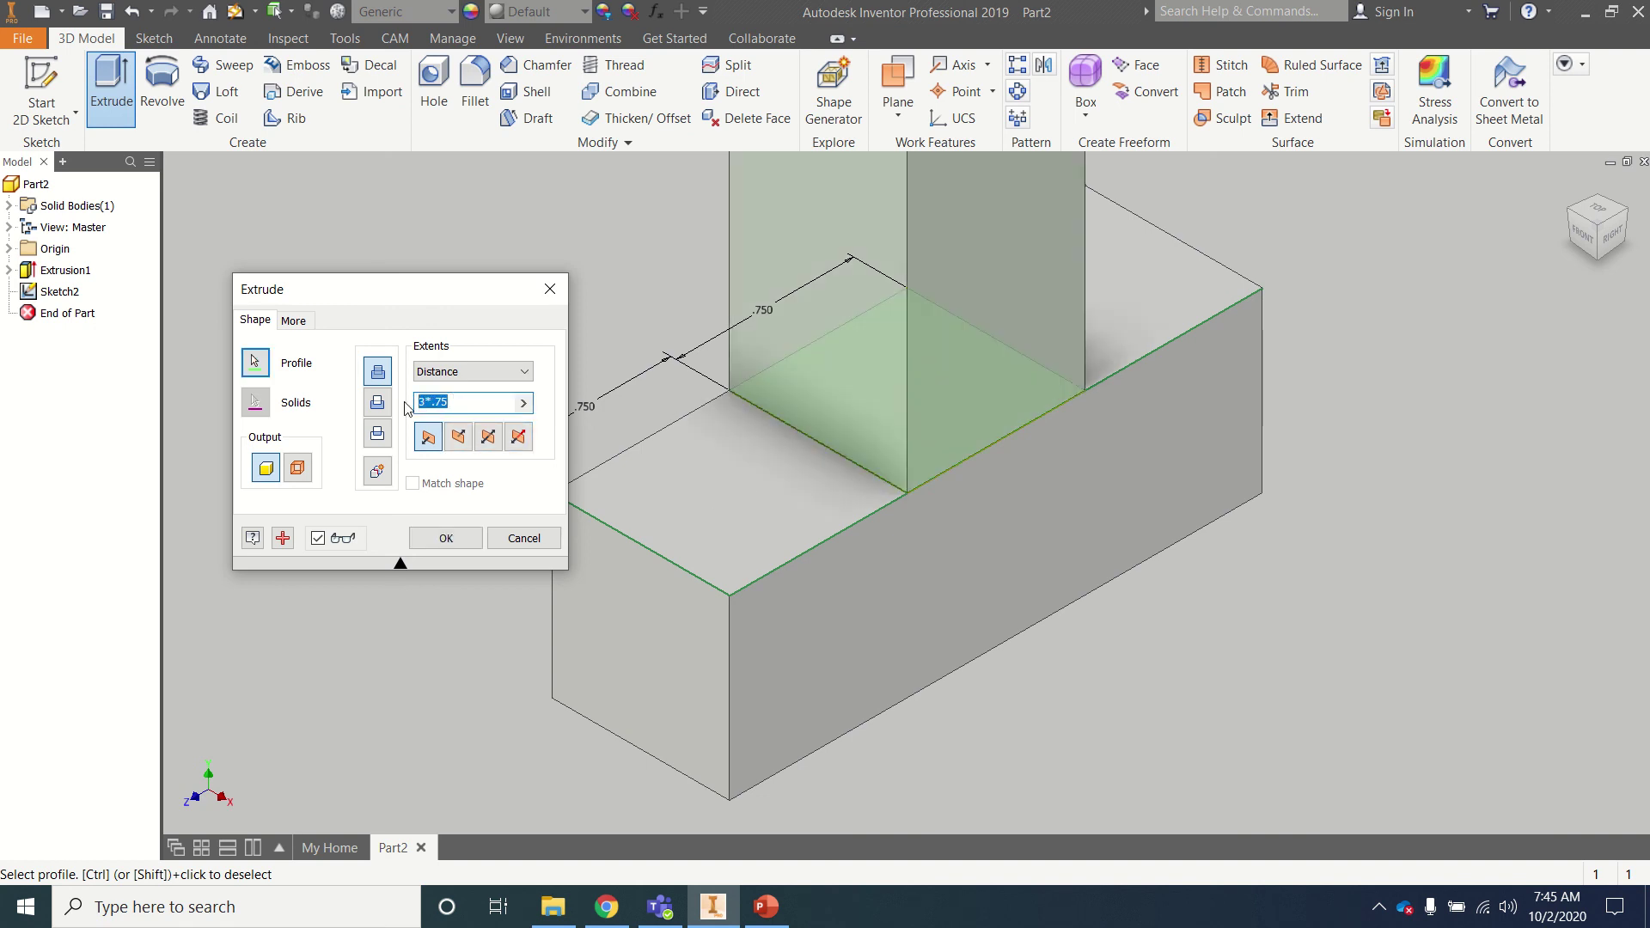
pyautogui.write('.75')
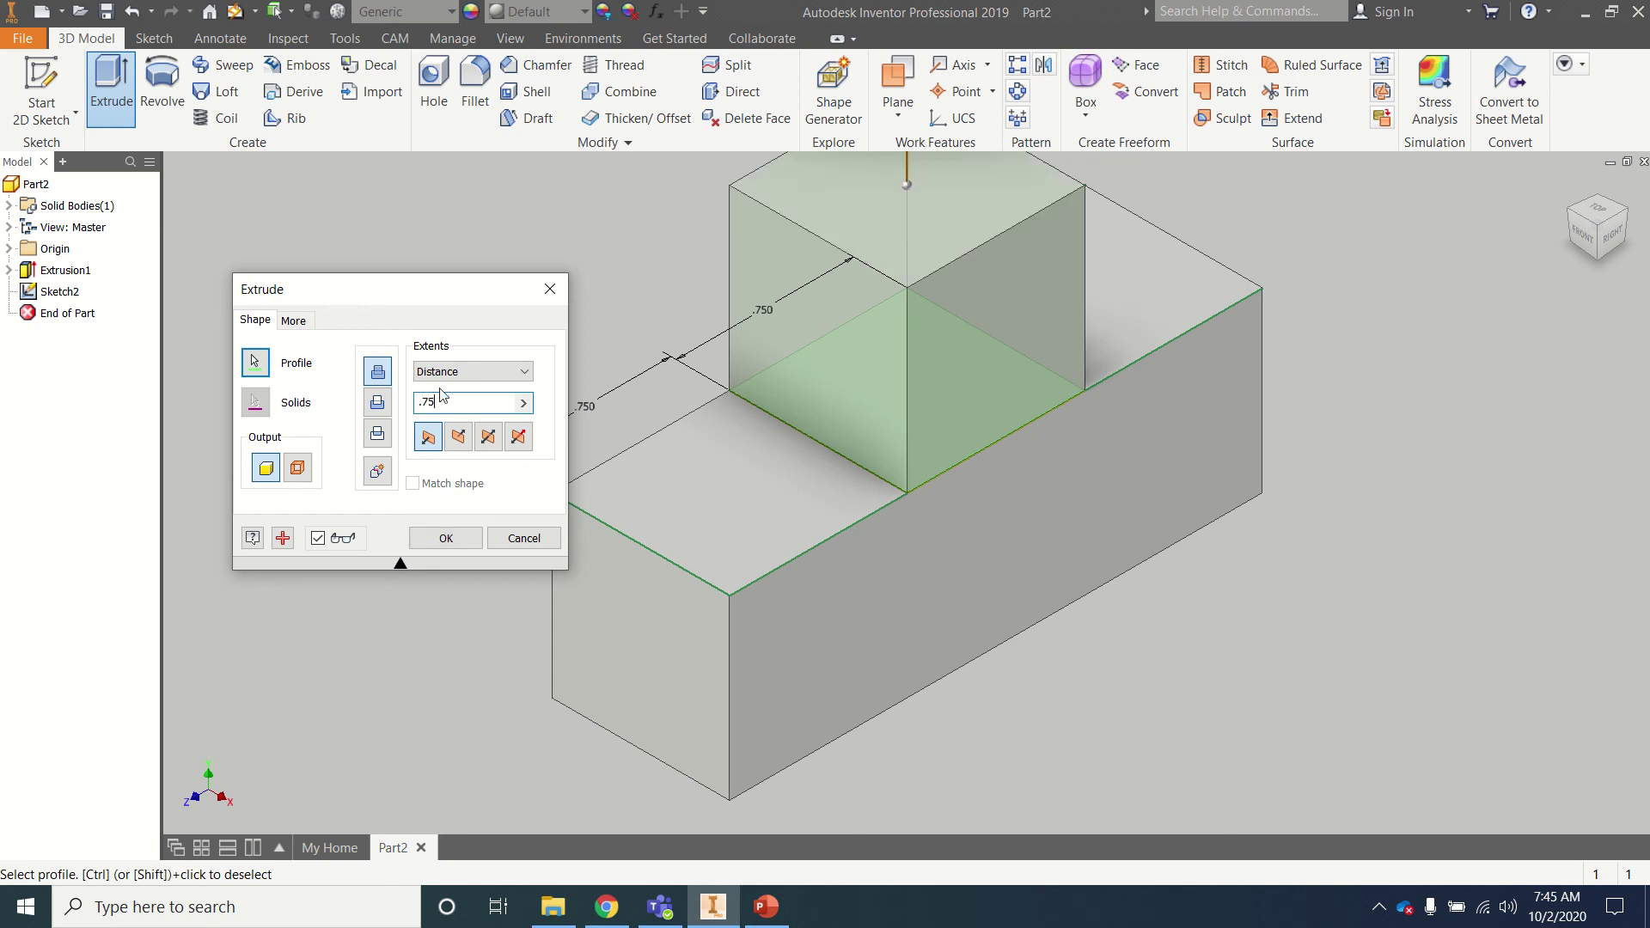
pyautogui.click(455, 538)
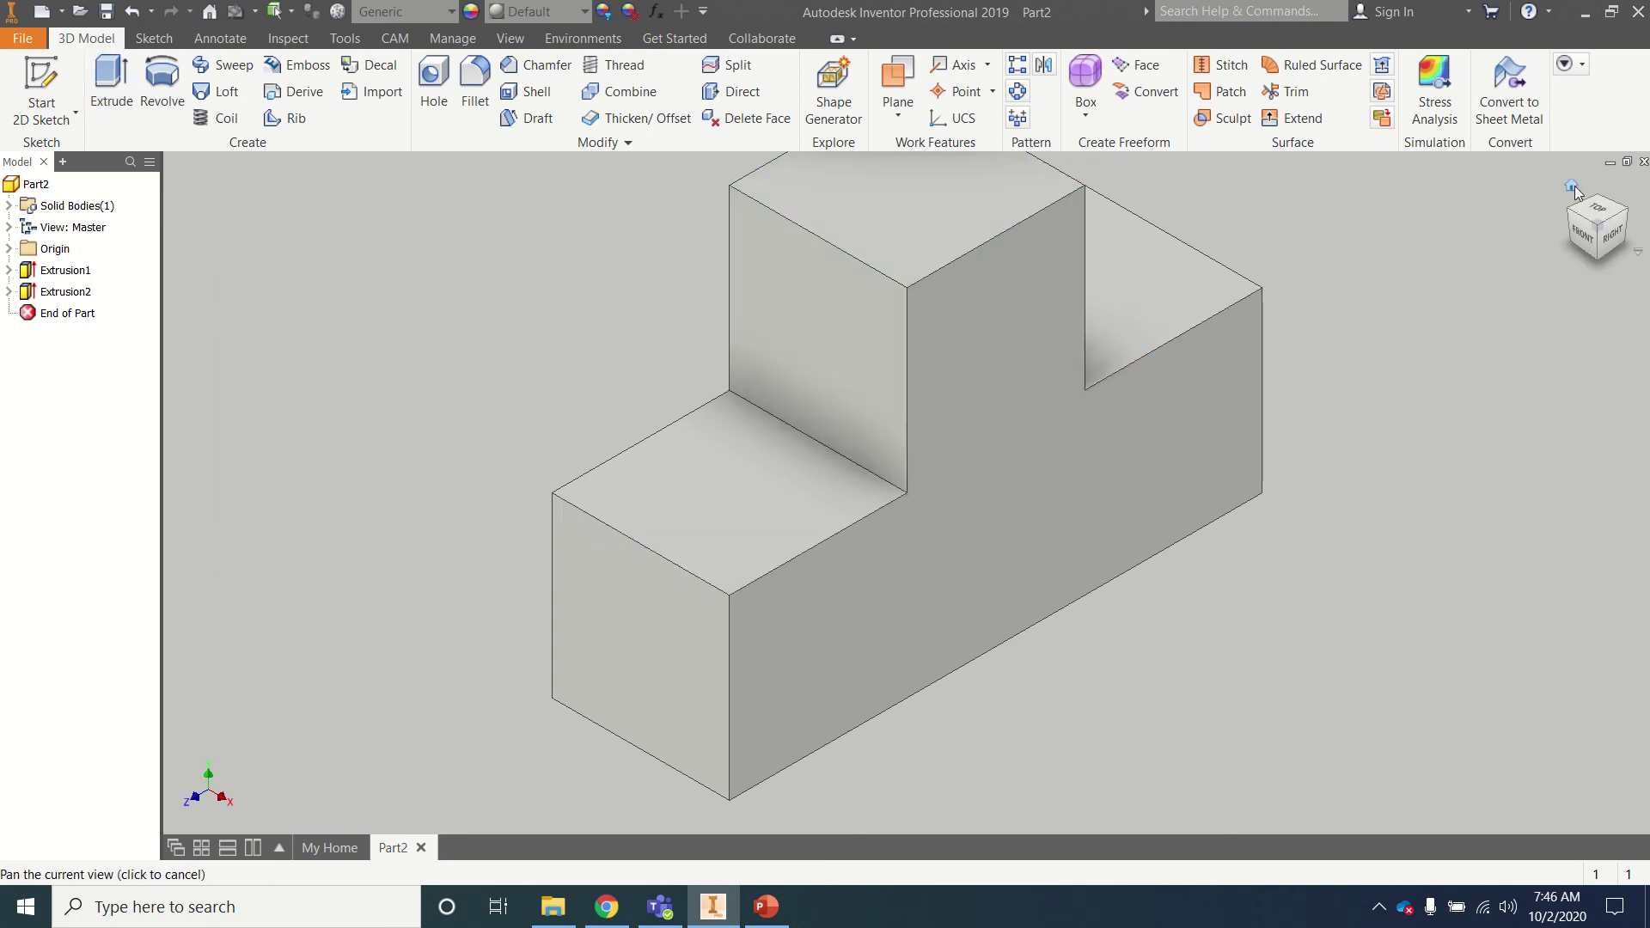
# - Return to the home view and apply the Magenta appearance to the whole part
pyautogui.click(1571, 186)
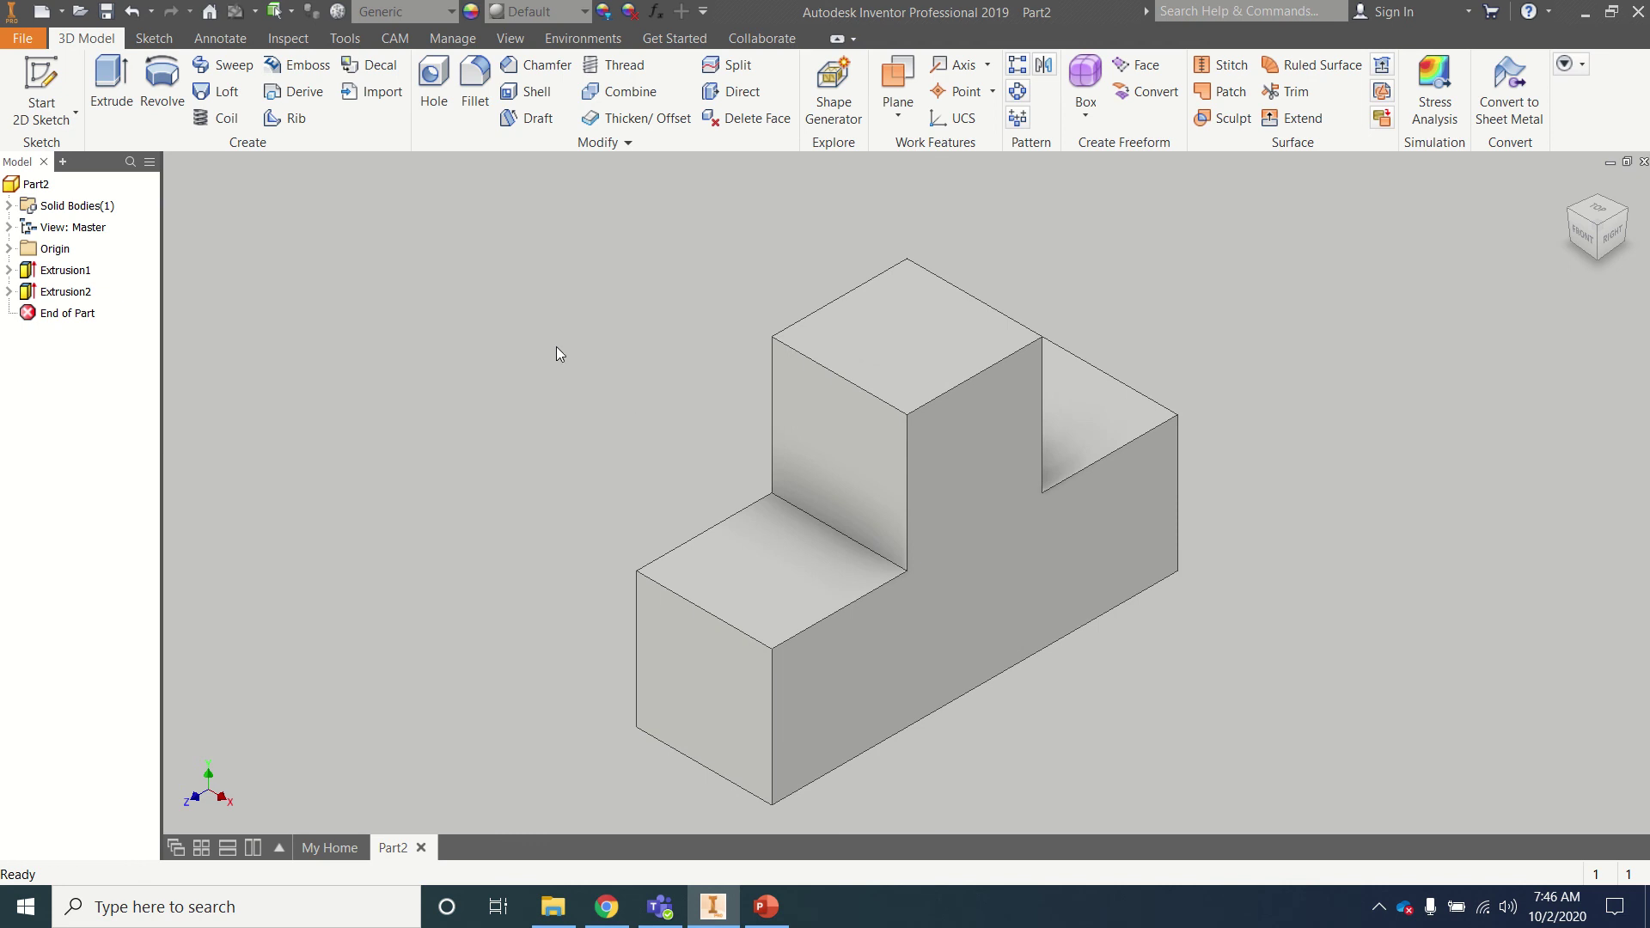
pyautogui.click(448, 12)
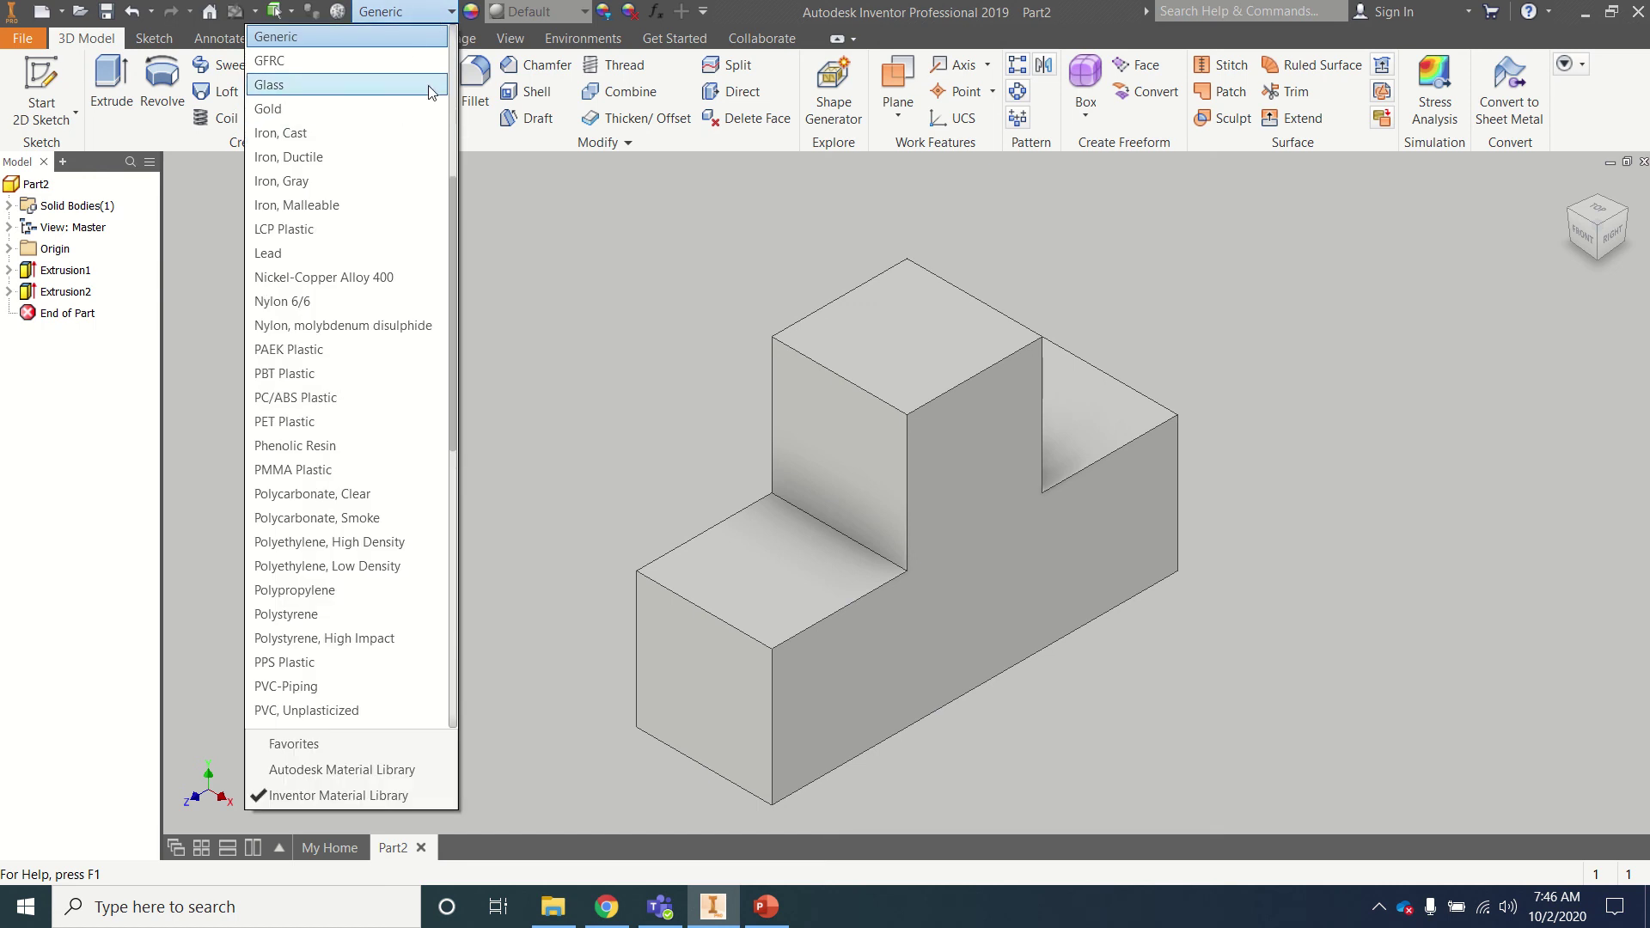
pyautogui.click(535, 16)
pyautogui.click(535, 14)
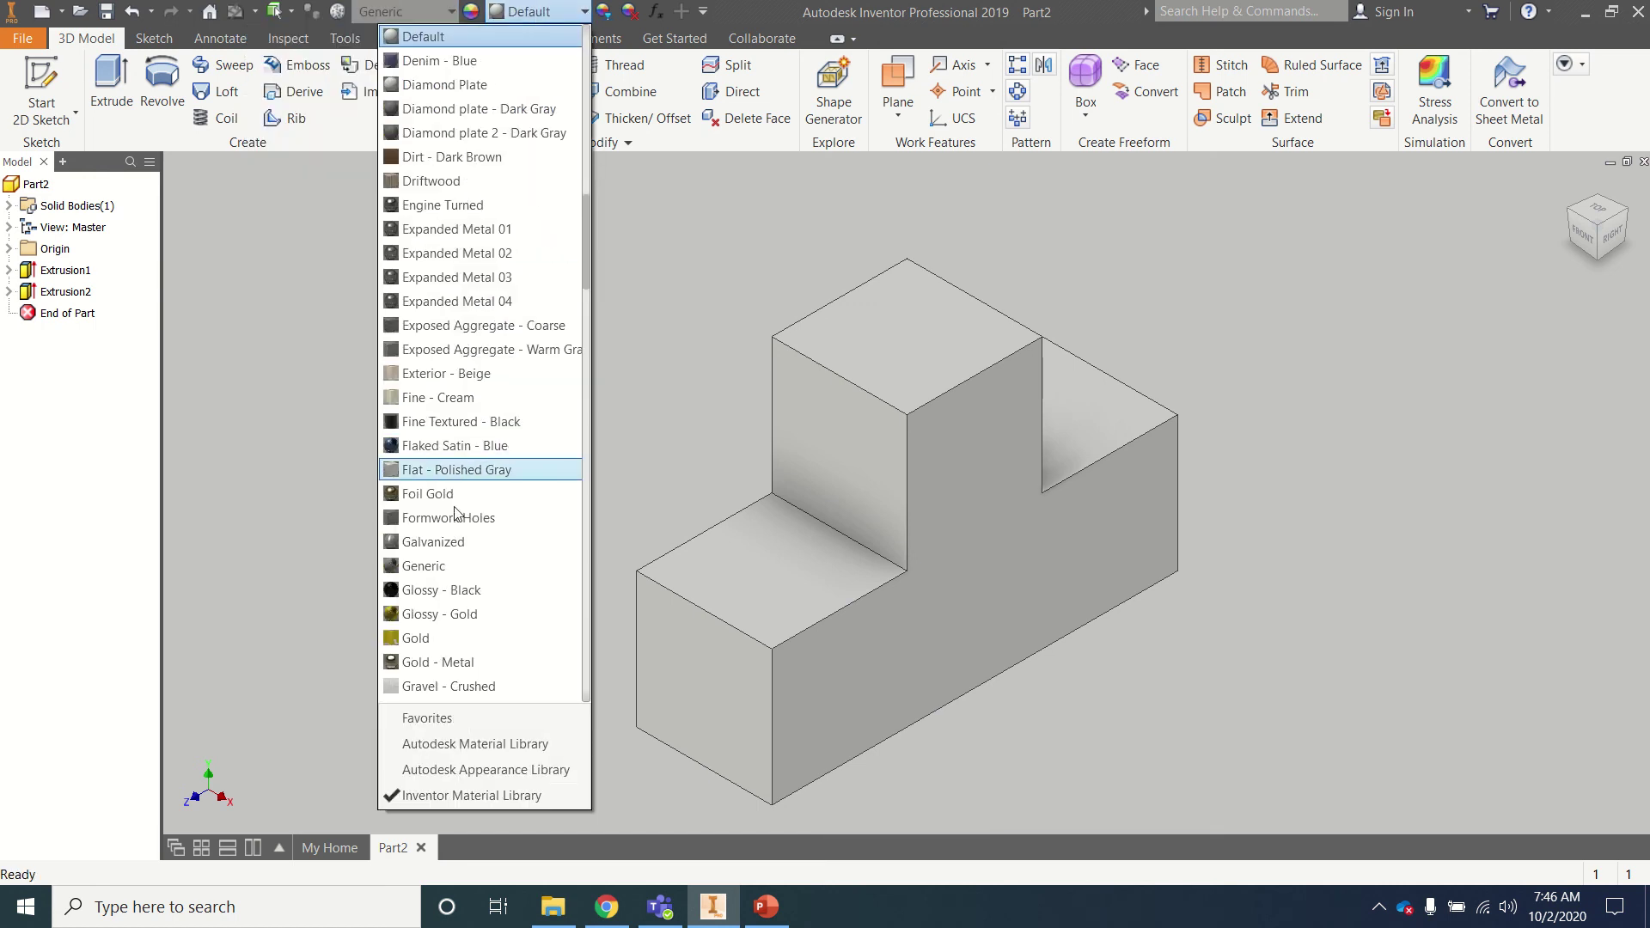
pyautogui.scroll(-1, 439, 374)
pyautogui.scroll(-7, 439, 374)
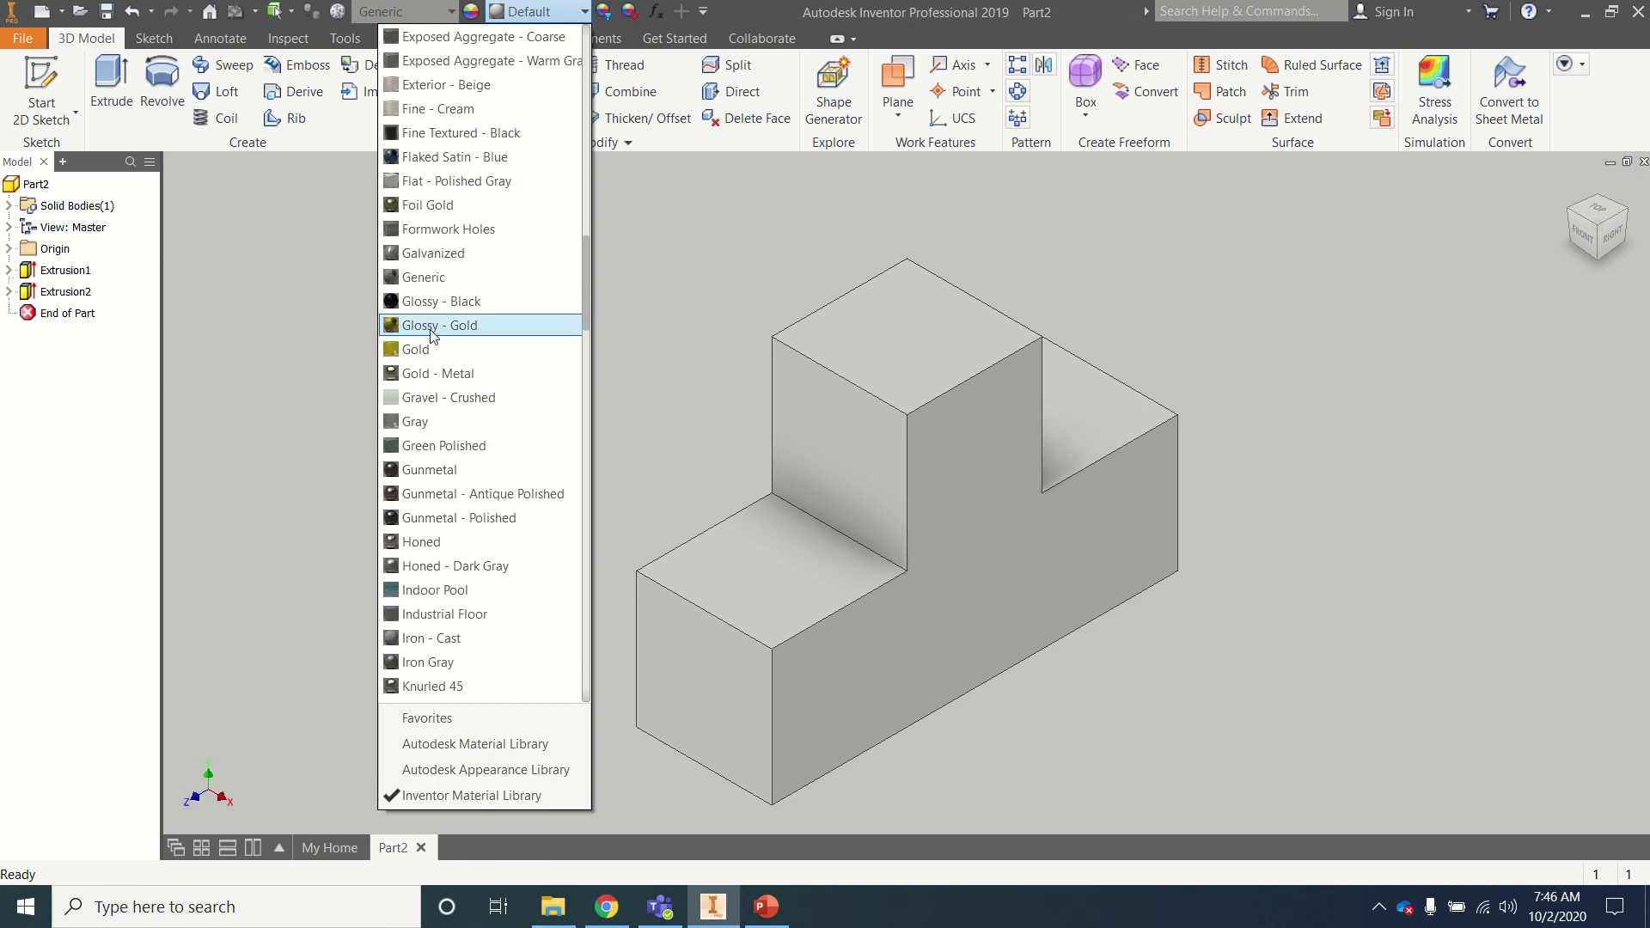
pyautogui.scroll(-4, 429, 555)
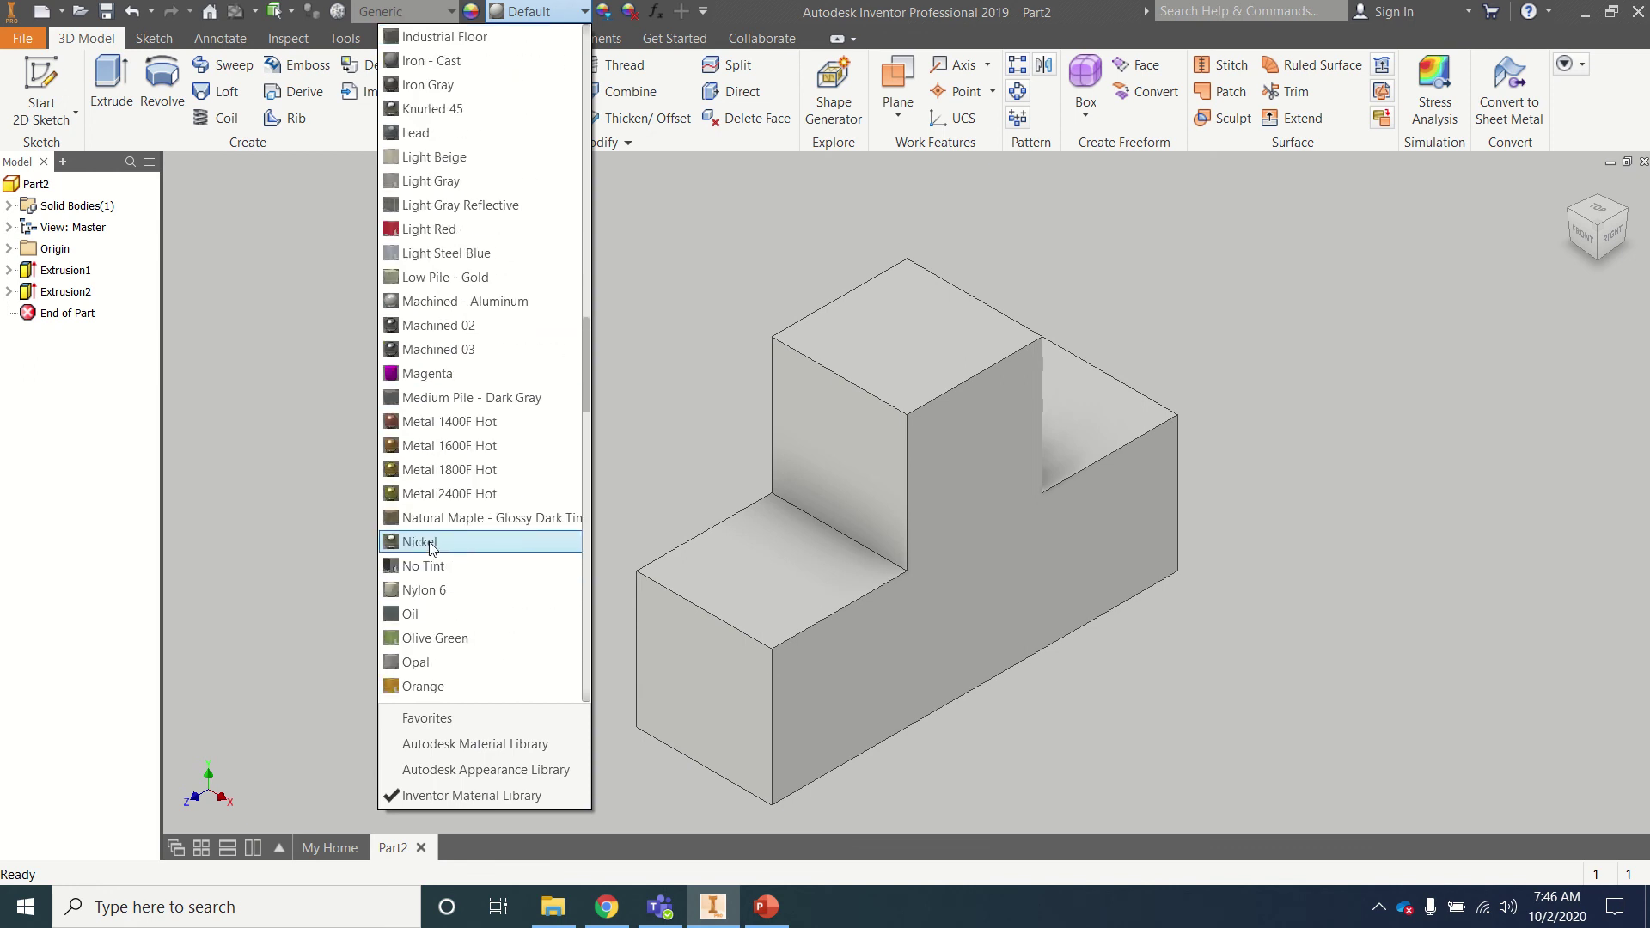
pyautogui.click(427, 372)
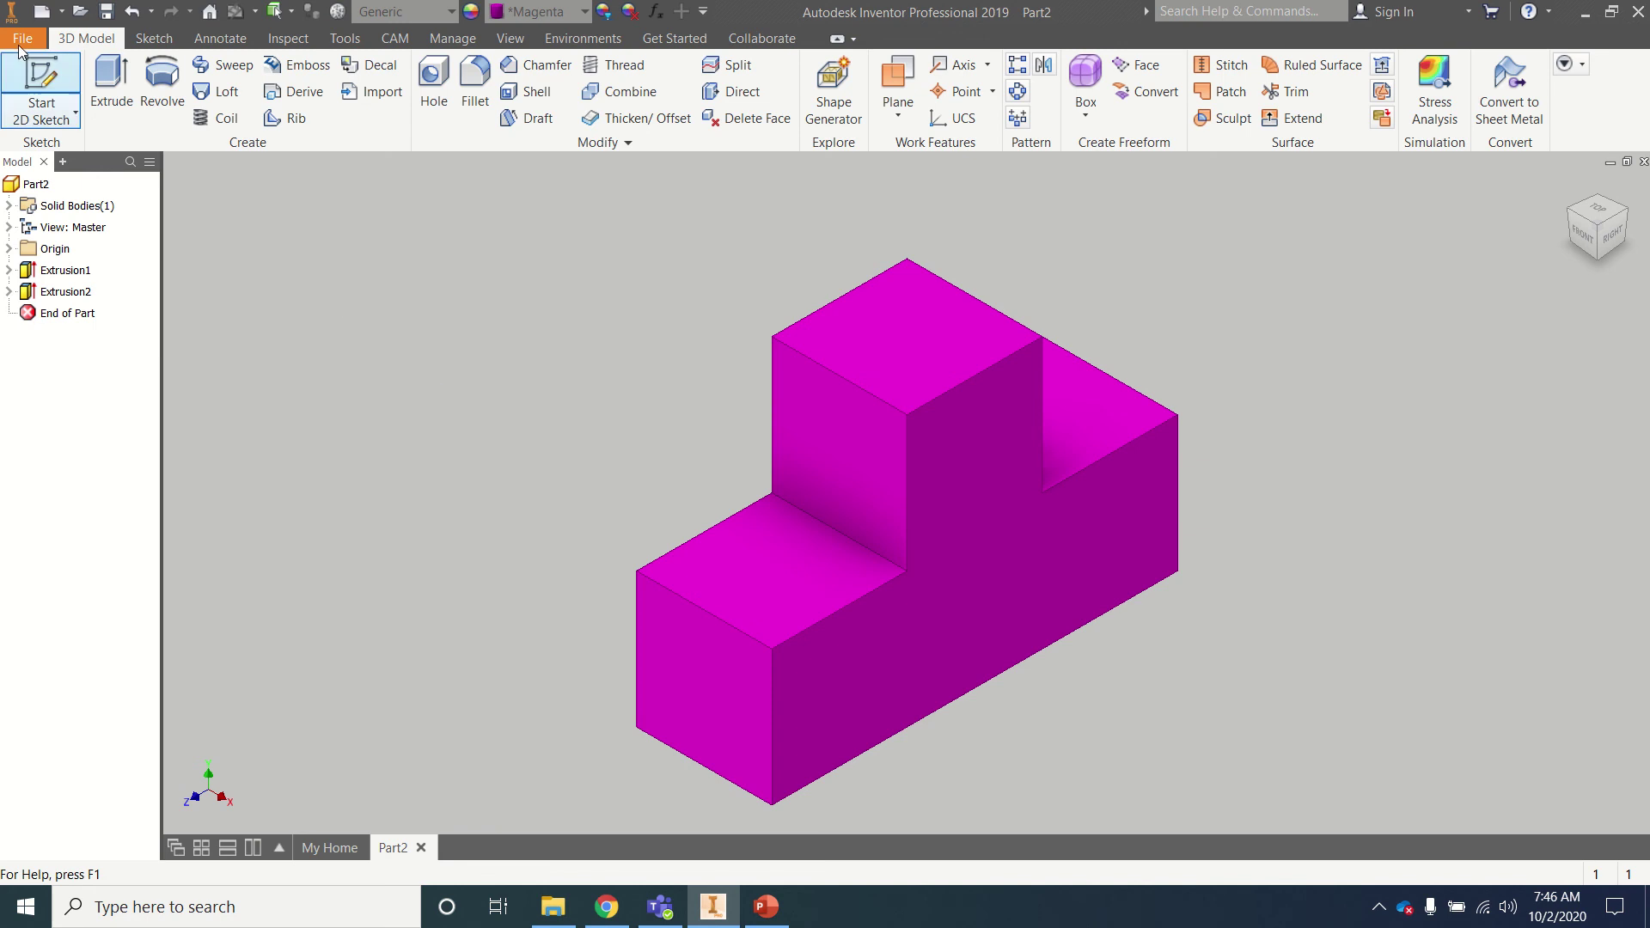
# - Enter 'pink piece' as the file name in the Save dialog
pyautogui.click(106, 12)
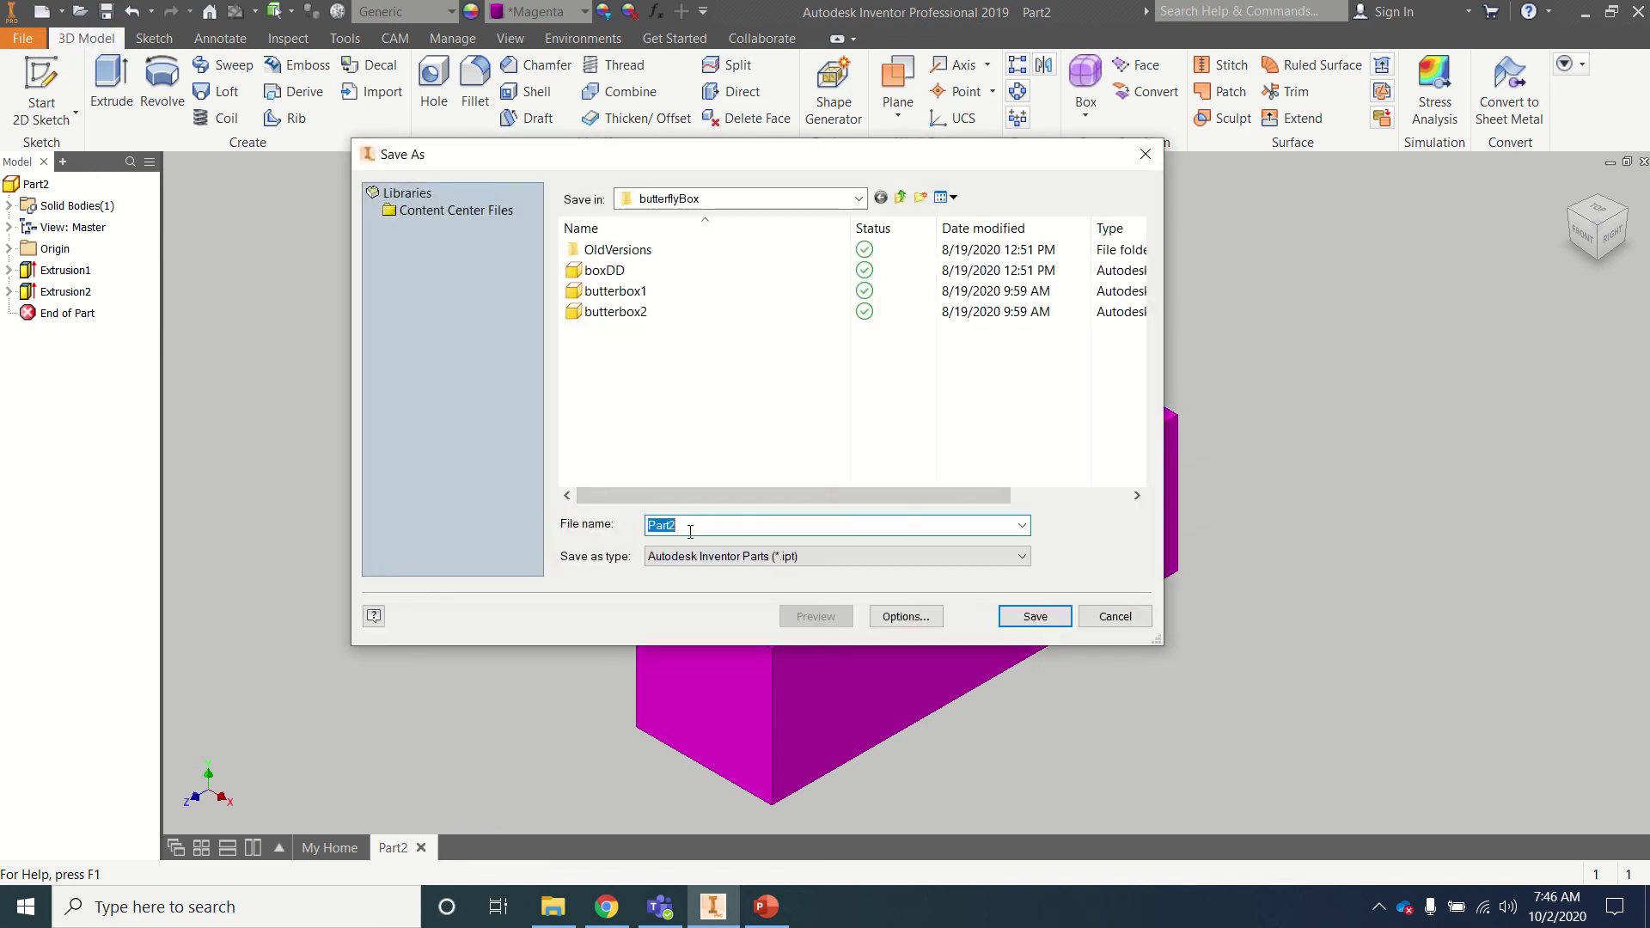
pyautogui.write('m')
pyautogui.rightClick(689, 531)
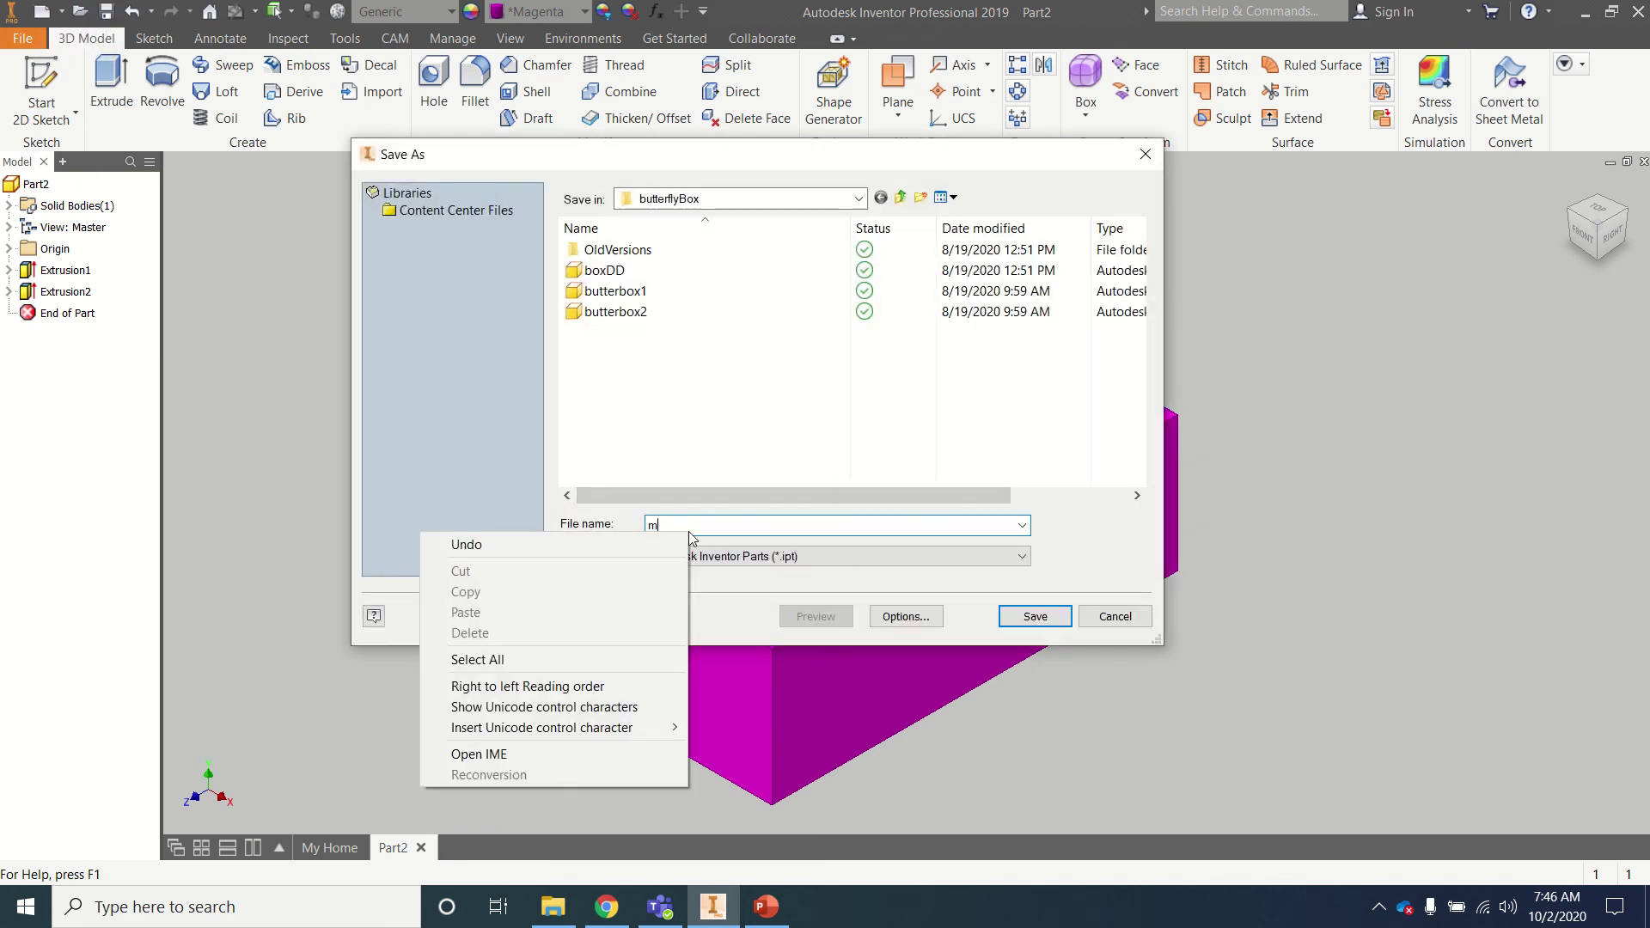
pyautogui.click(691, 523)
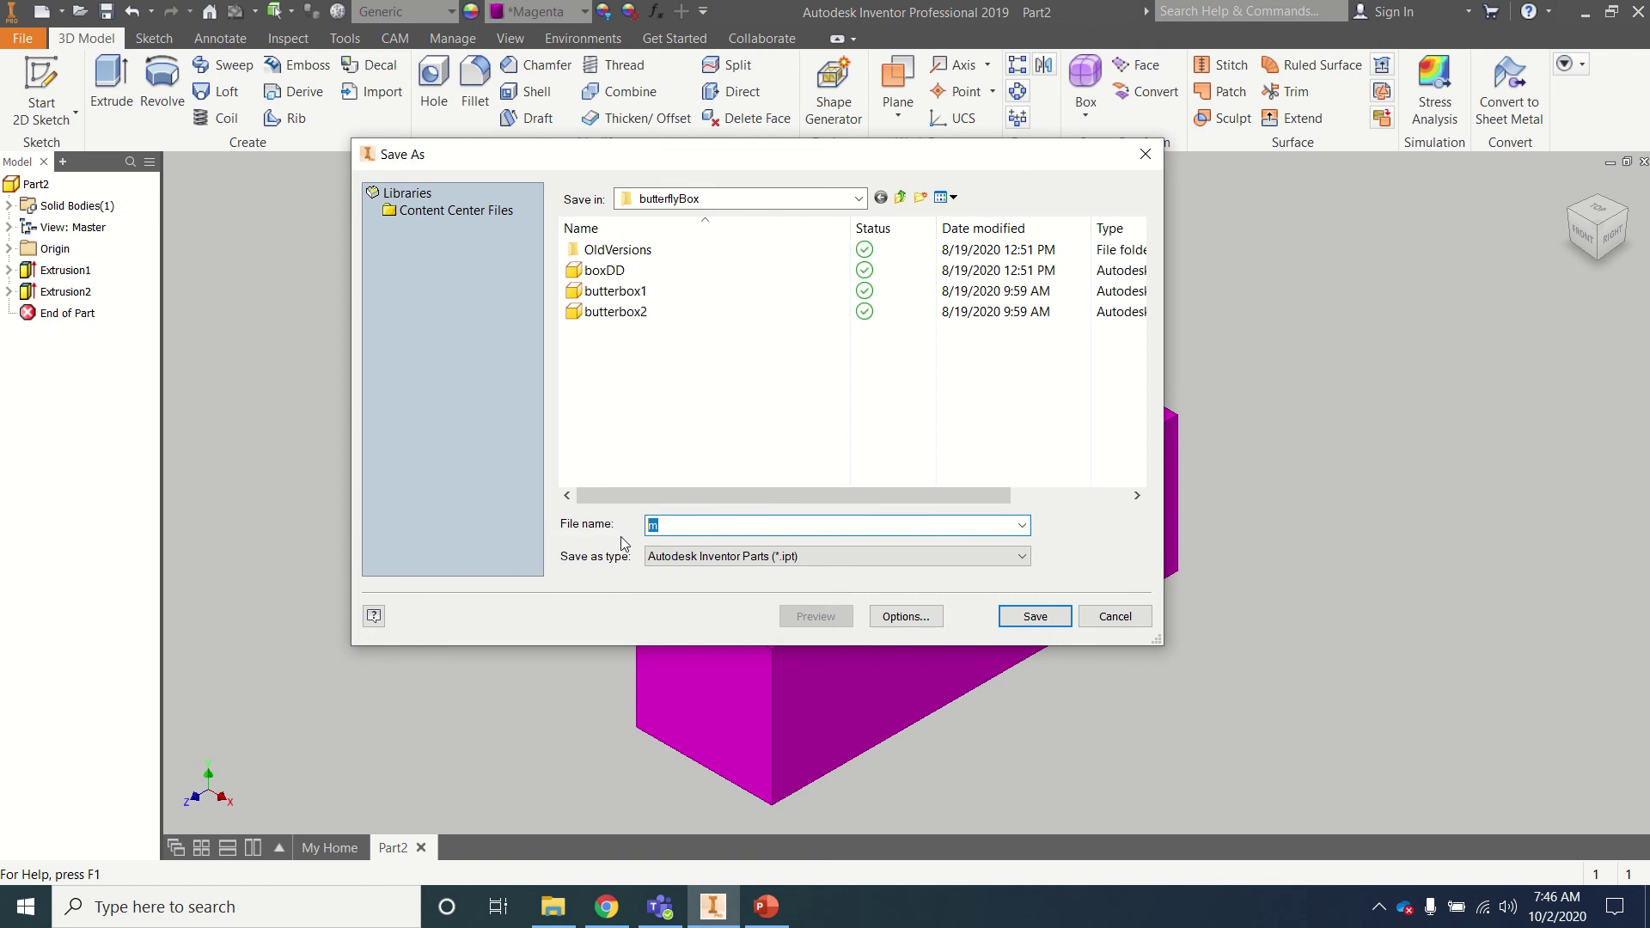
pyautogui.write('p')
pyautogui.press('BackSpace')
pyautogui.write('iece')
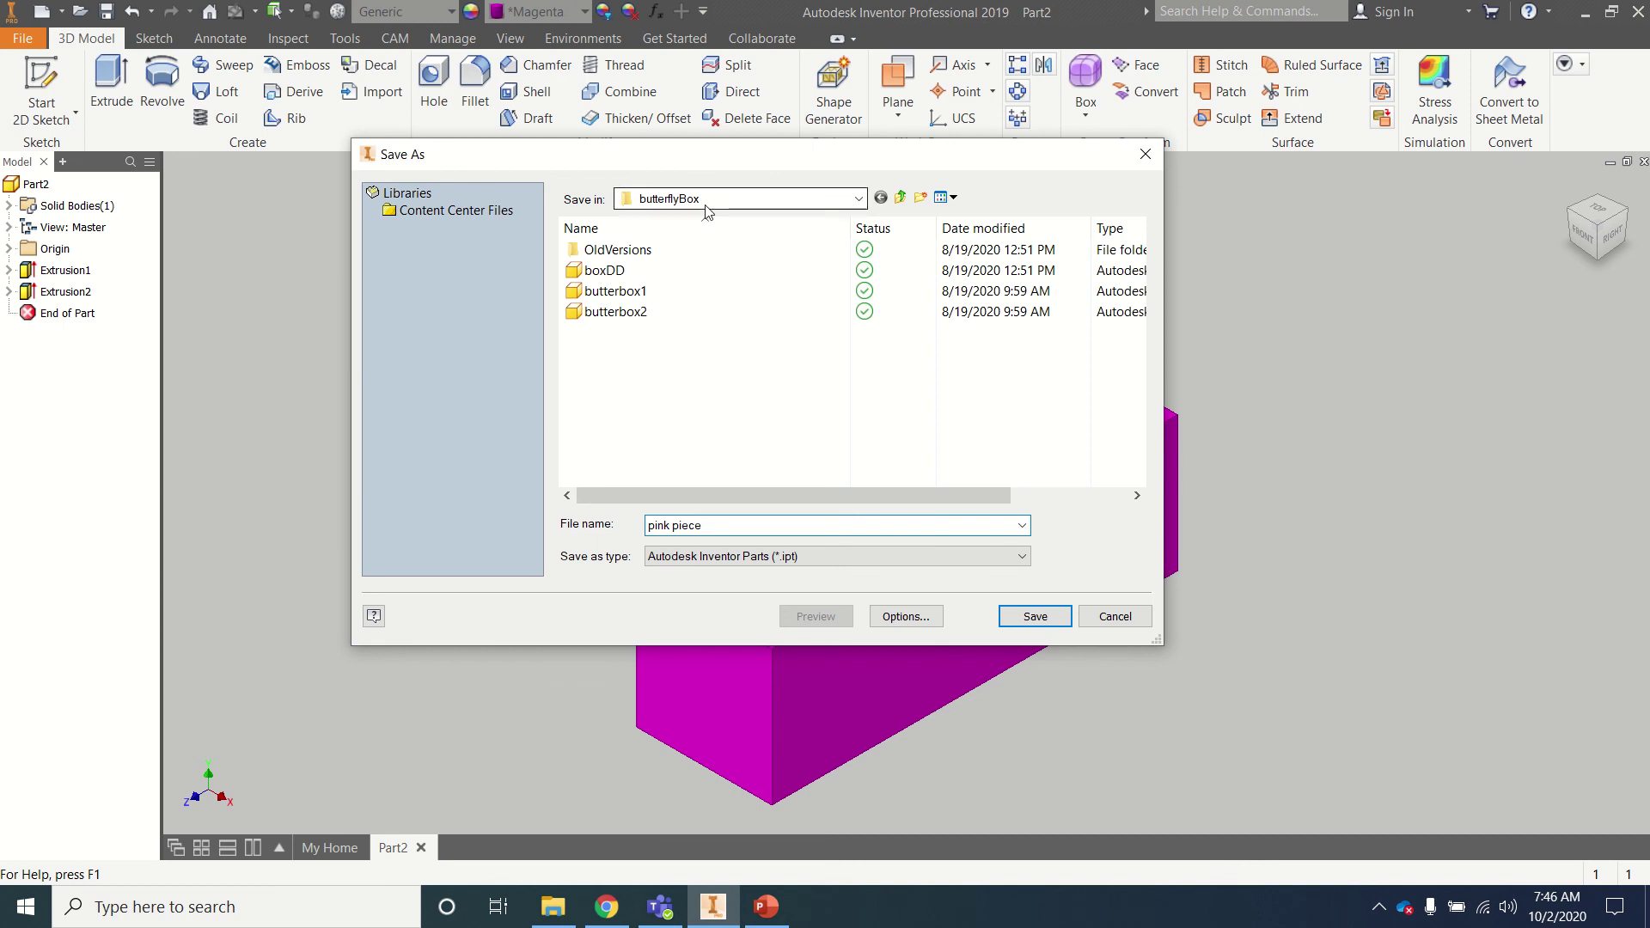
# - Set the save location to Desktop and save the part as pink piece.ipt
pyautogui.click(719, 209)
pyautogui.click(718, 209)
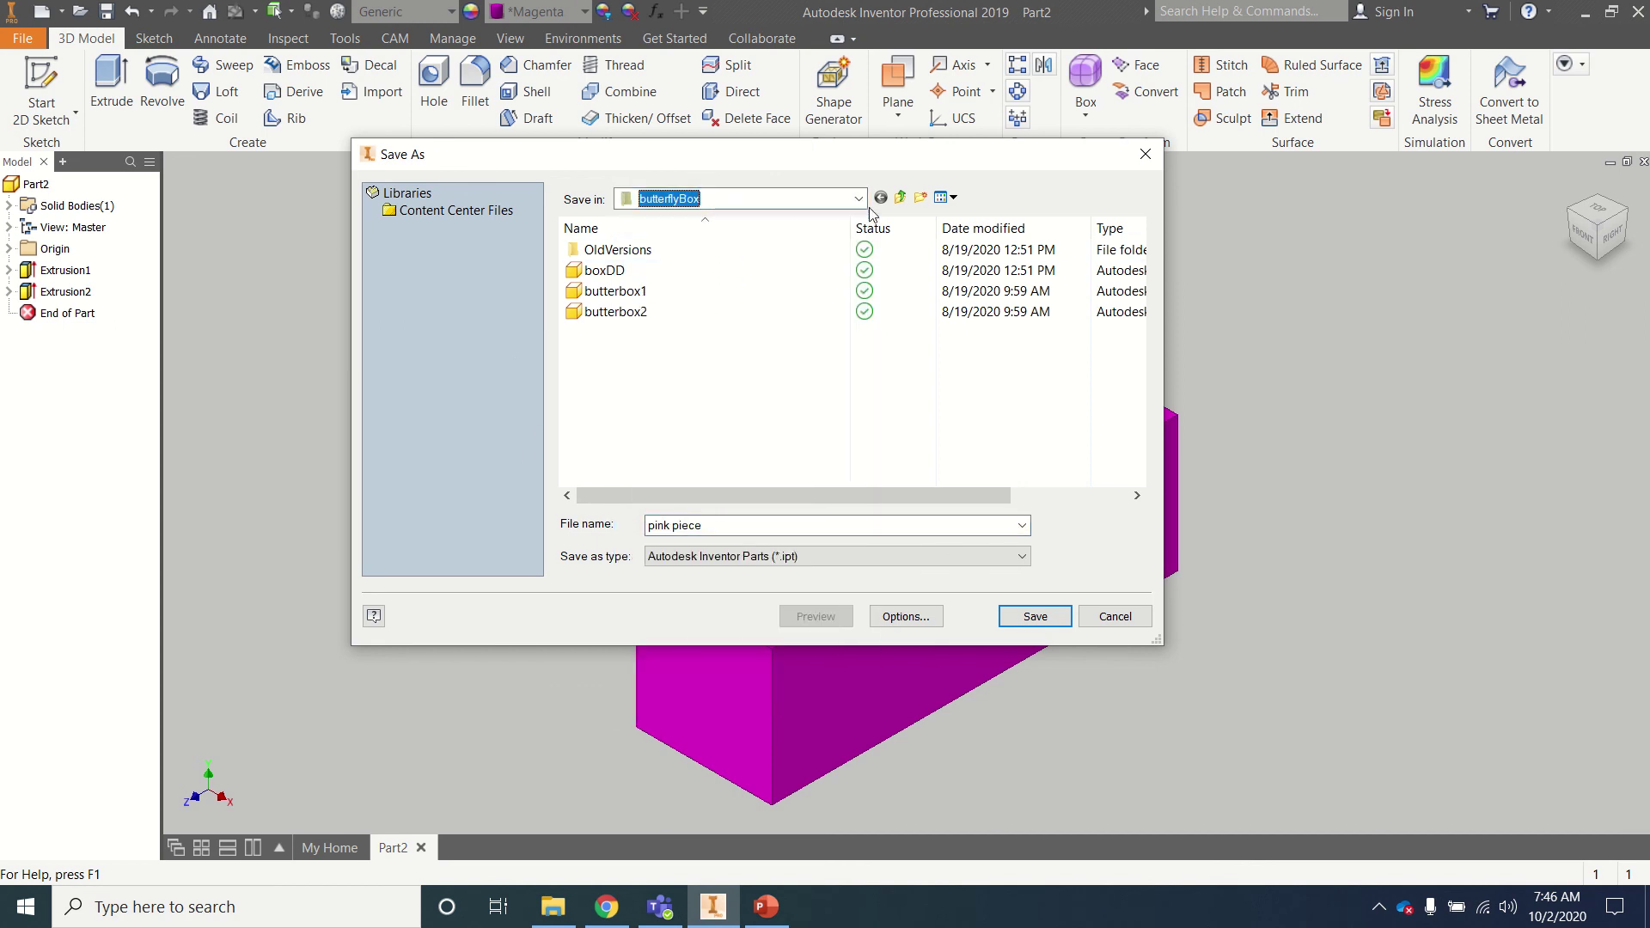
pyautogui.click(719, 199)
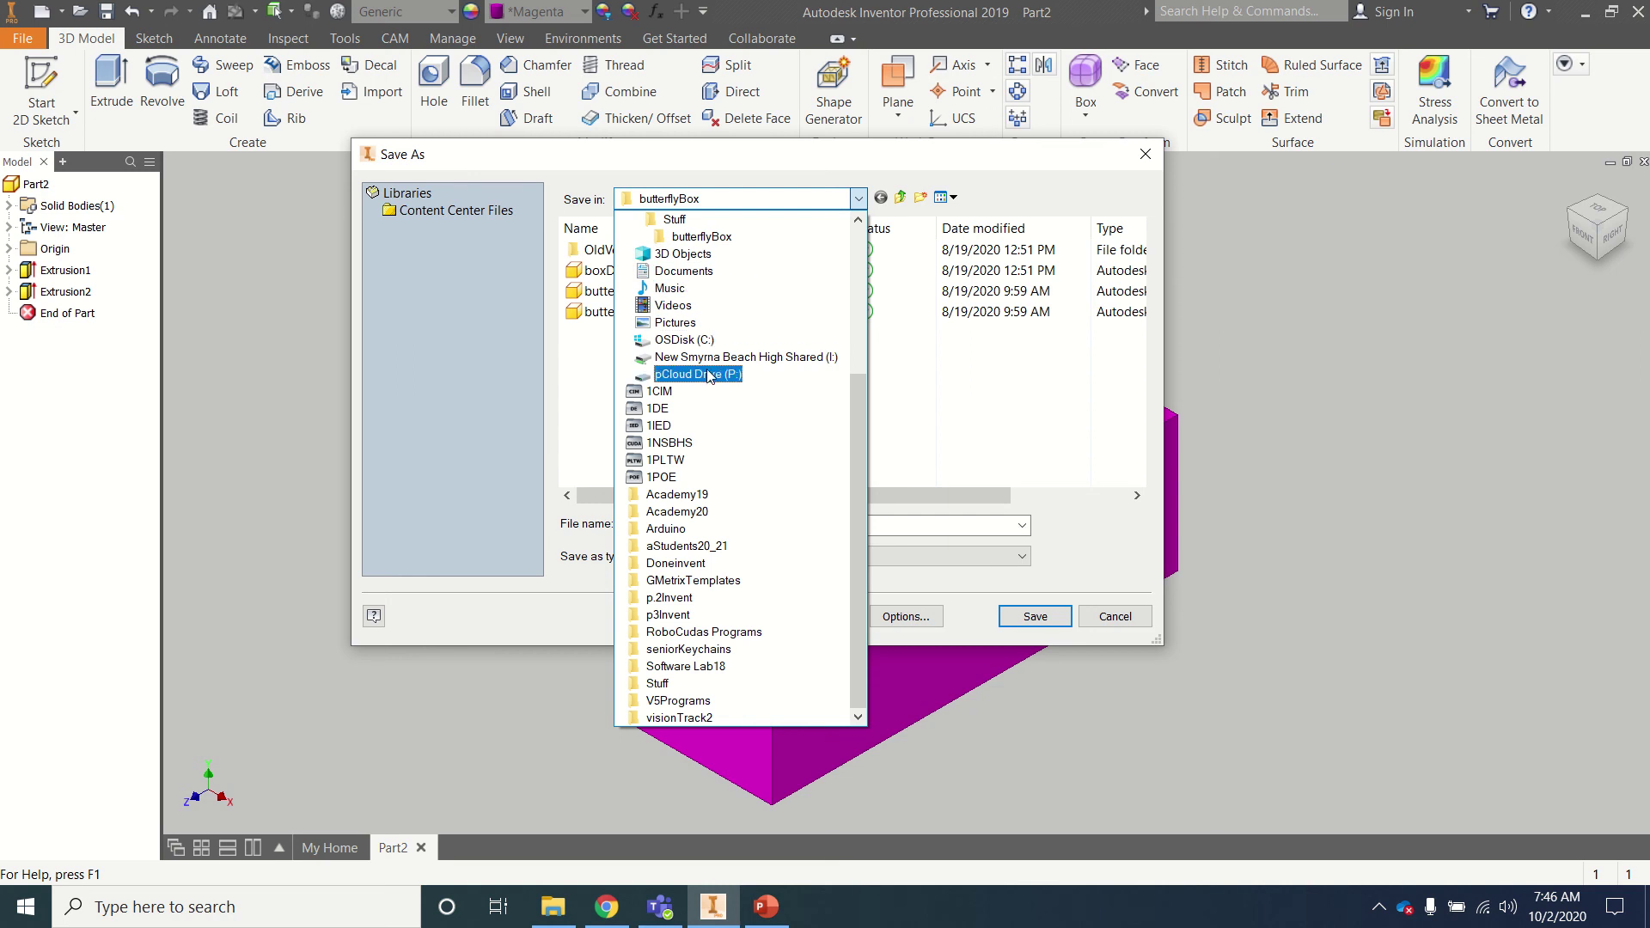
pyautogui.scroll(2, 692, 344)
pyautogui.click(690, 304)
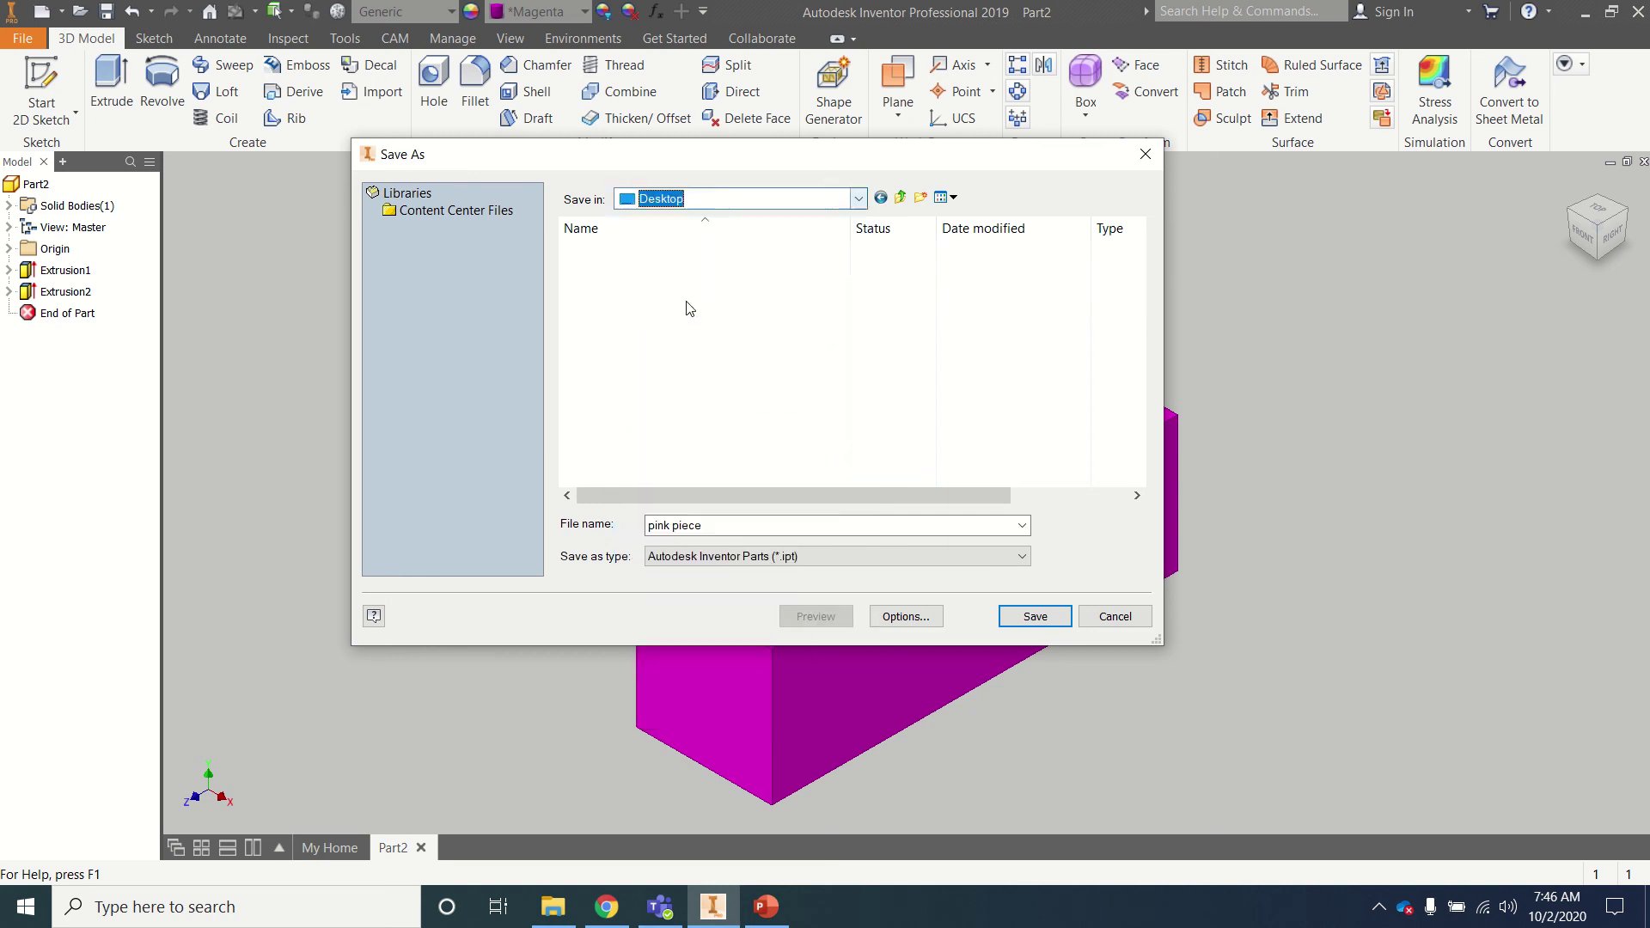
pyautogui.click(1031, 617)
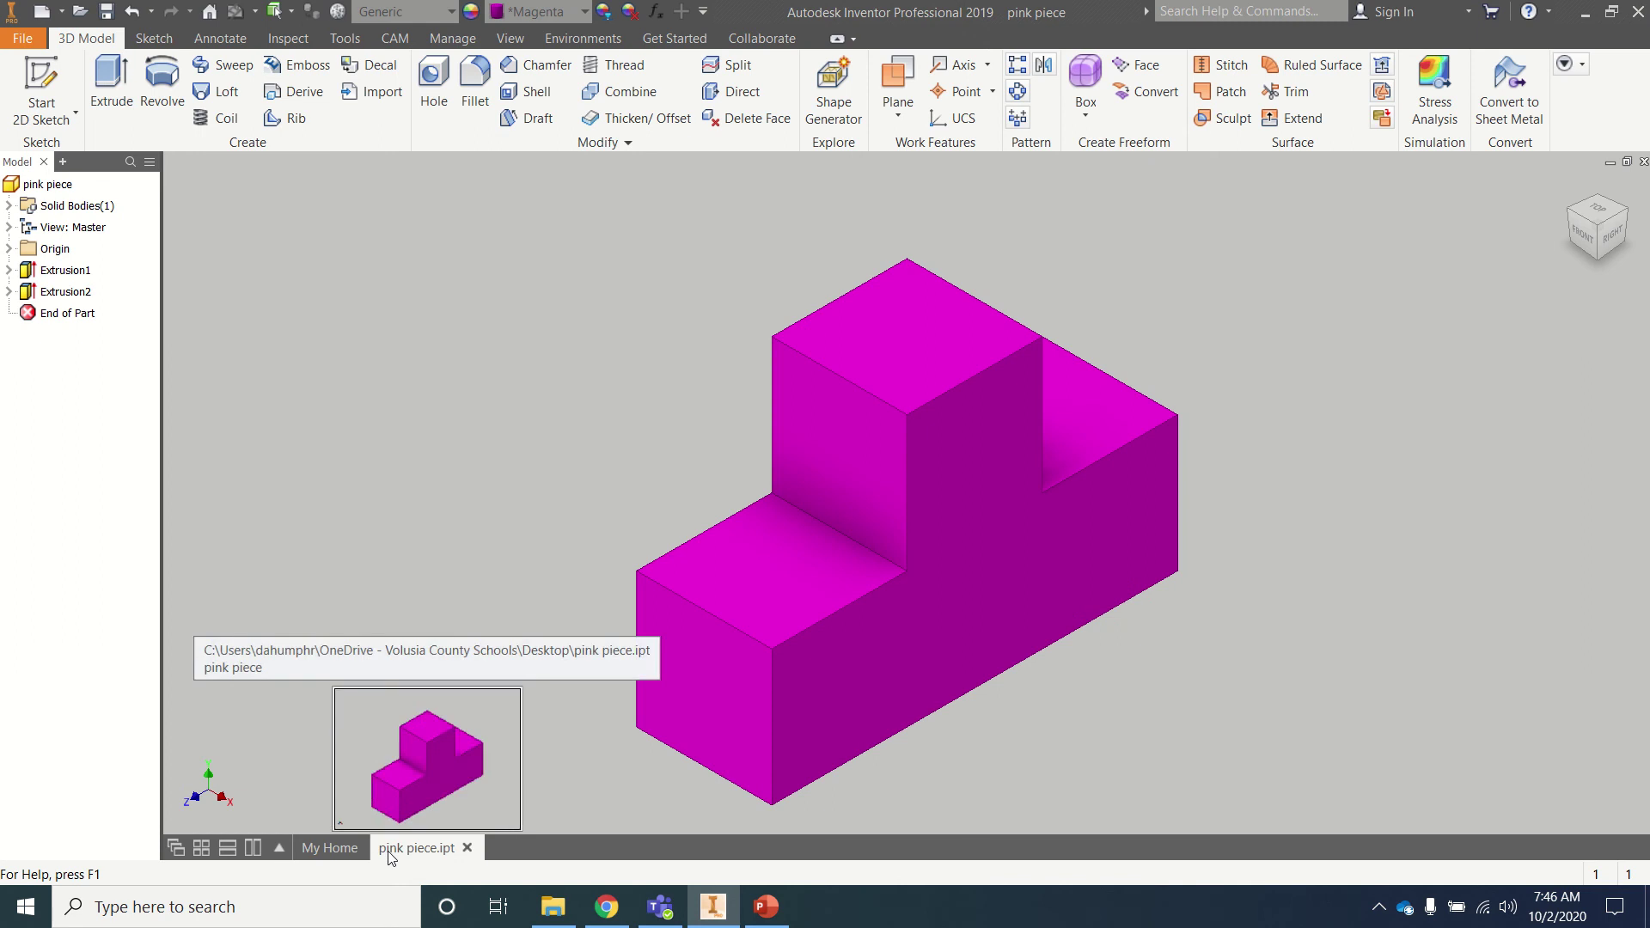
# - Create a new blank part, Part3, from My Home, then switch back to pink piece.ipt
pyautogui.moveTo(331, 851)
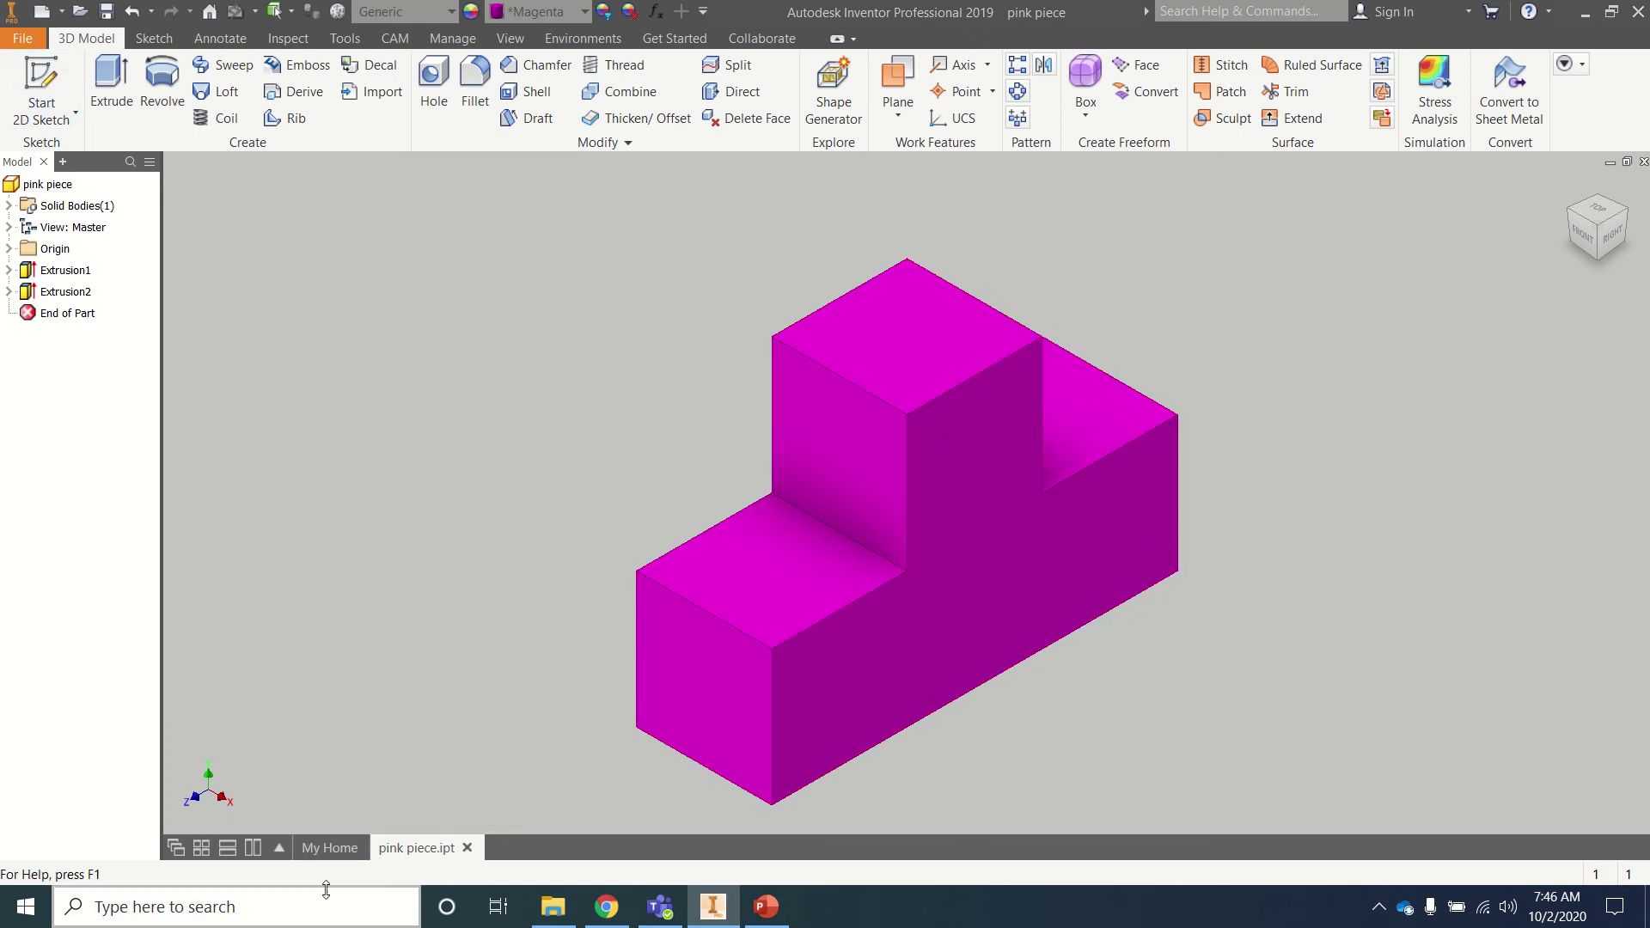
pyautogui.click(331, 849)
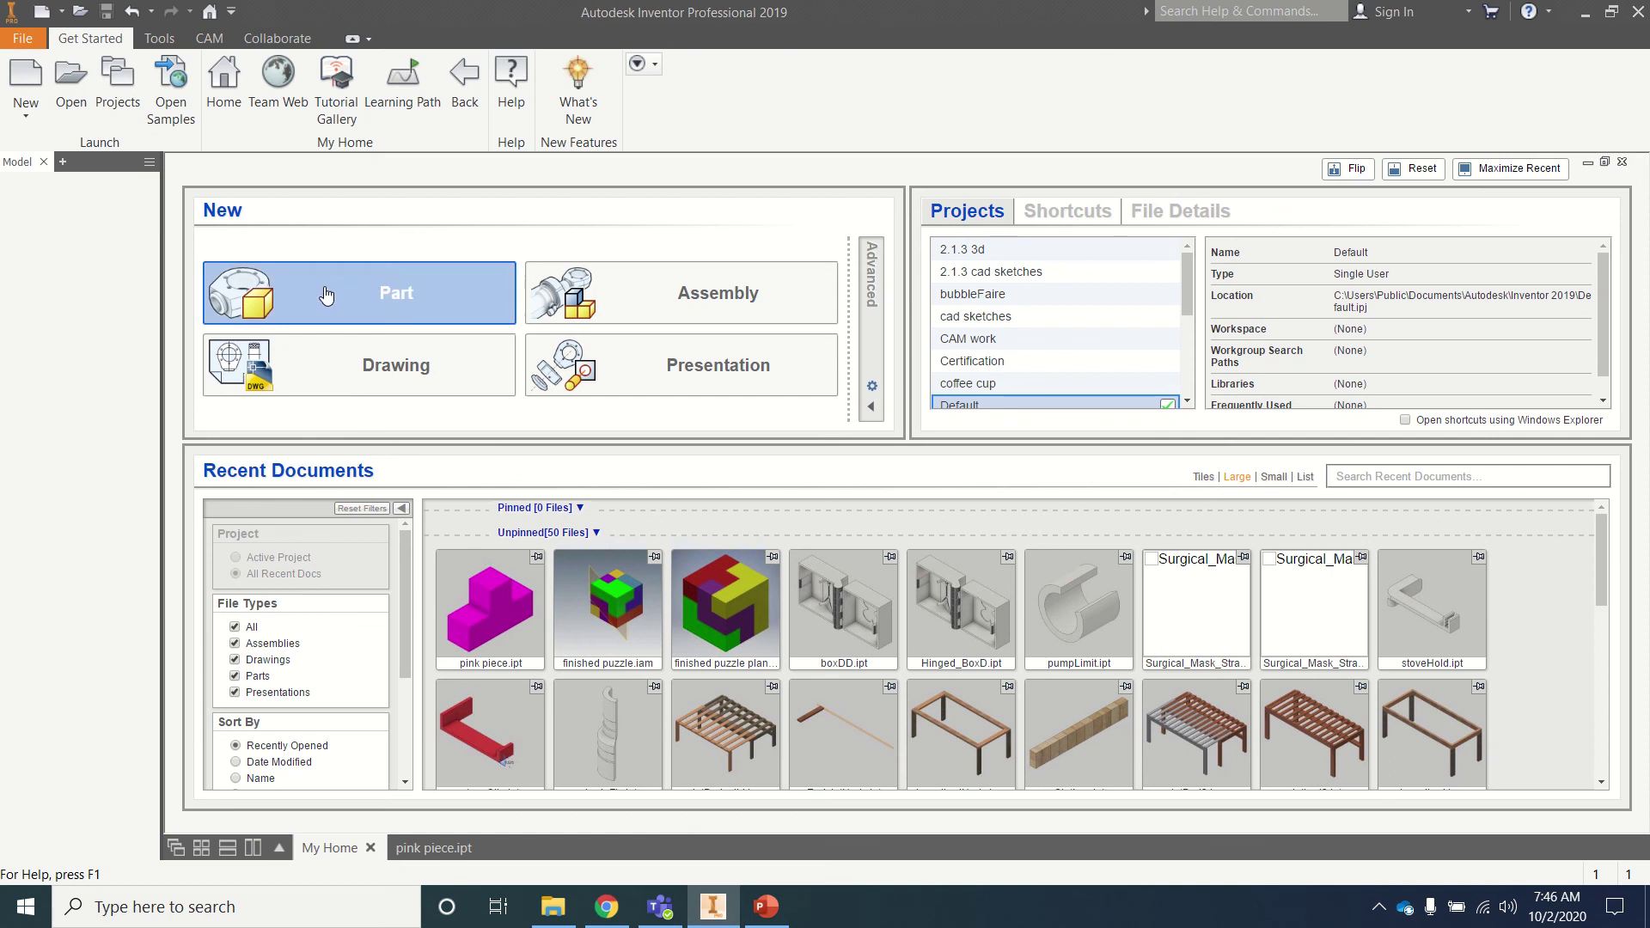
pyautogui.click(326, 294)
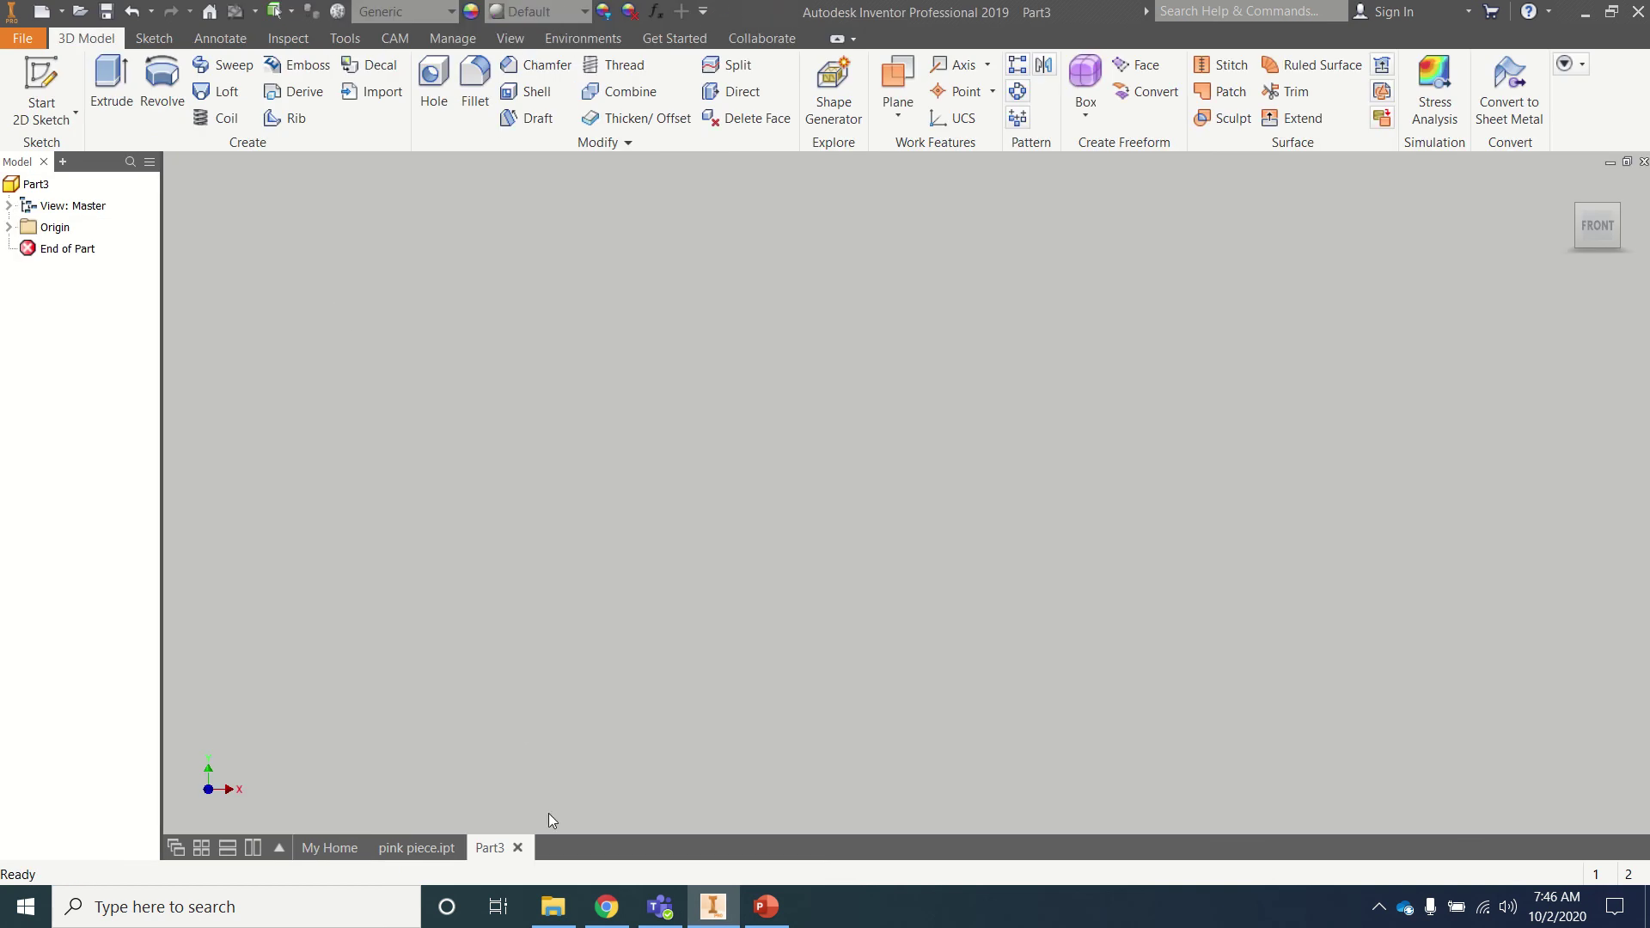
pyautogui.click(417, 848)
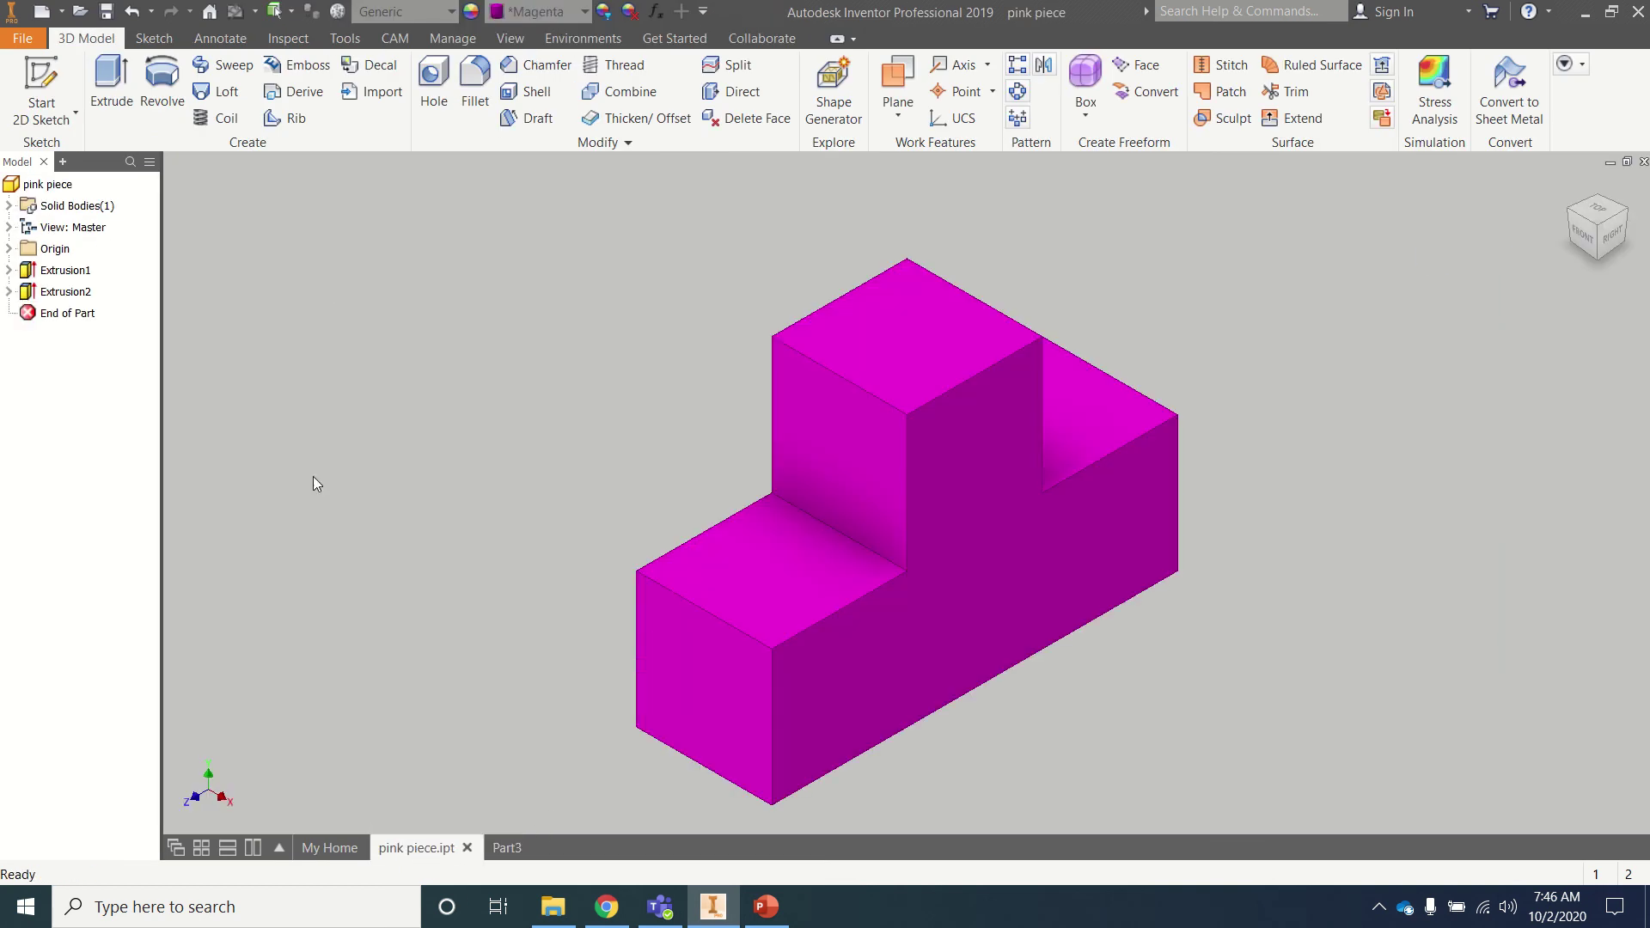